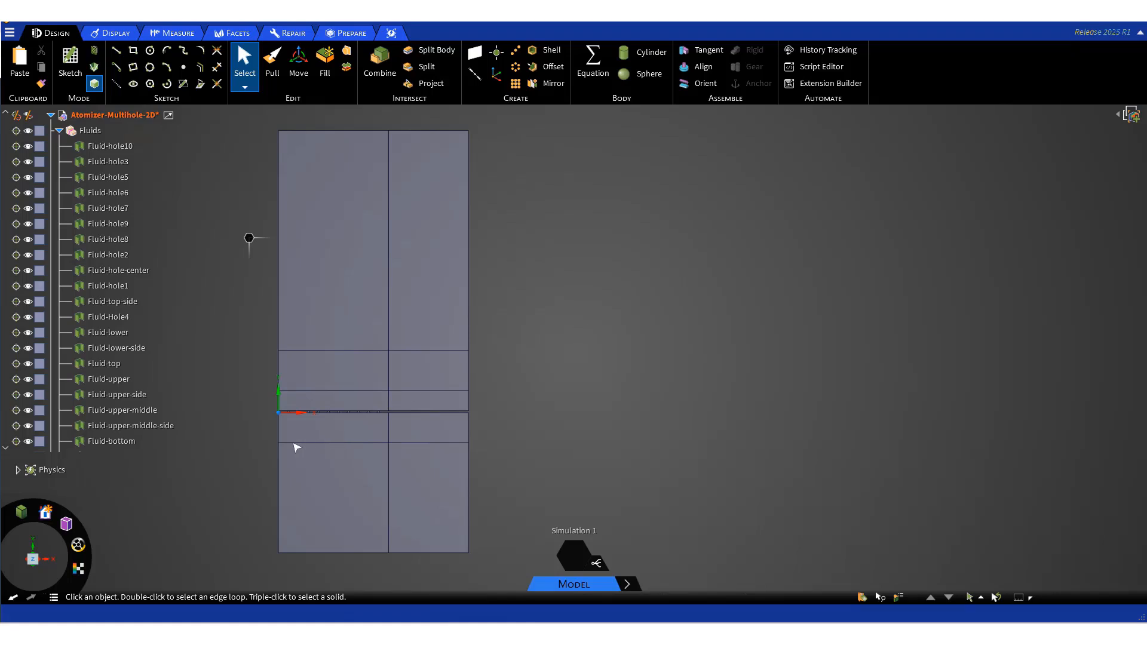
# Step: Examine the Fluid-lower region and the row of tapered holes directly above it in the 2D atomizer geometry
pyautogui.click(295, 439)
pyautogui.scroll(5, 294, 439)
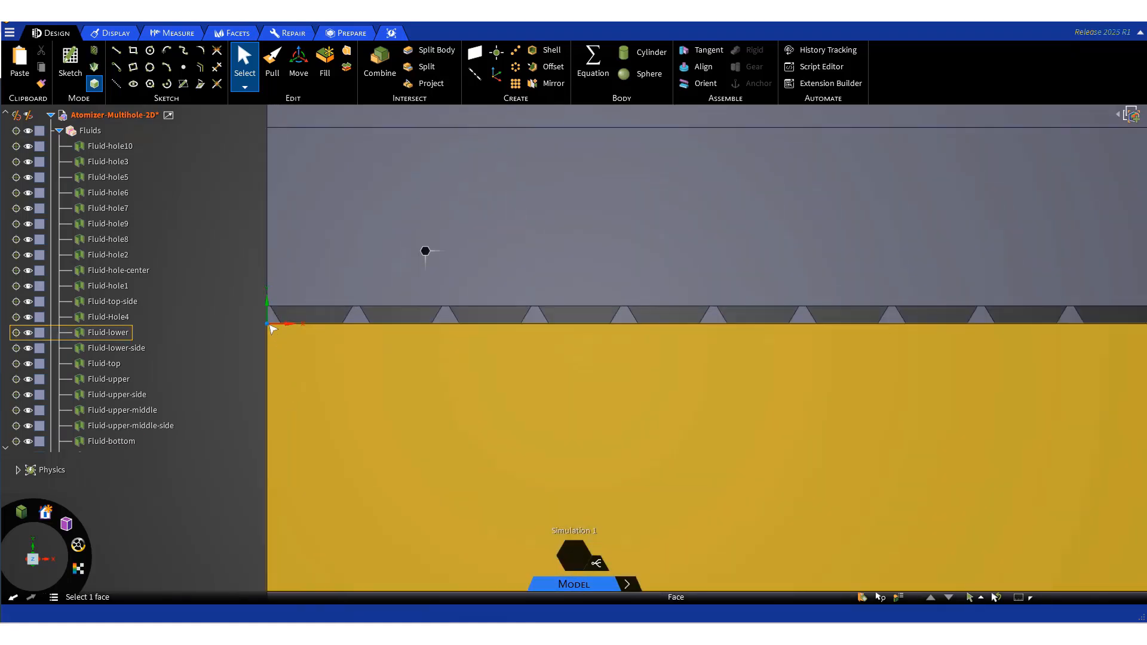
pyautogui.scroll(-2, 733, 352)
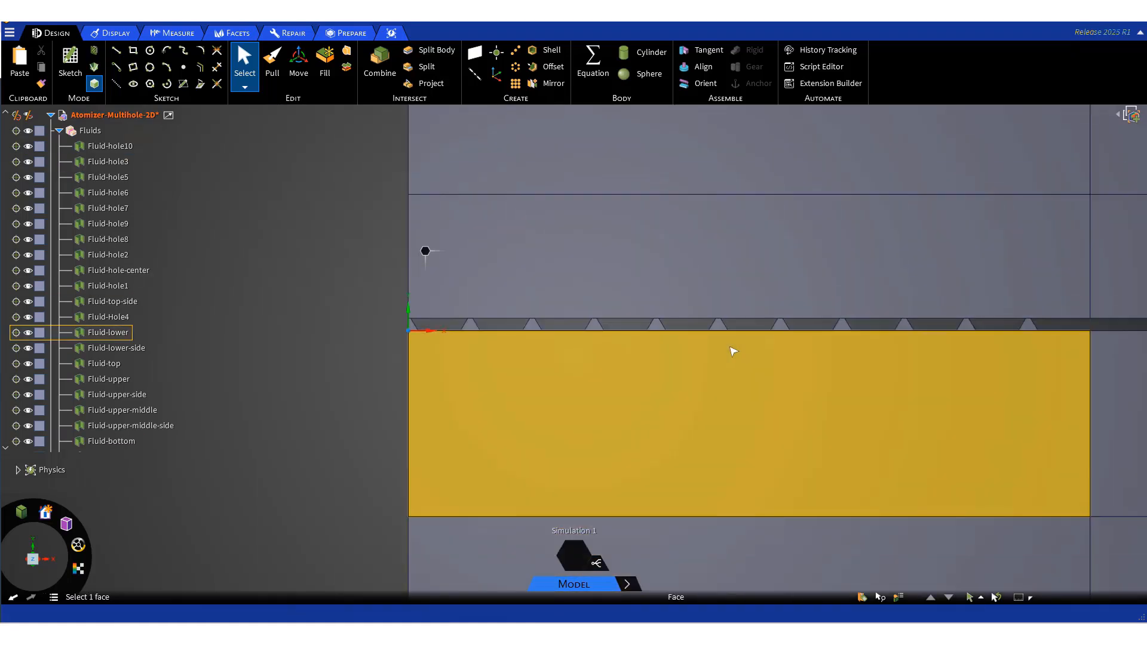
pyautogui.scroll(-2, 734, 351)
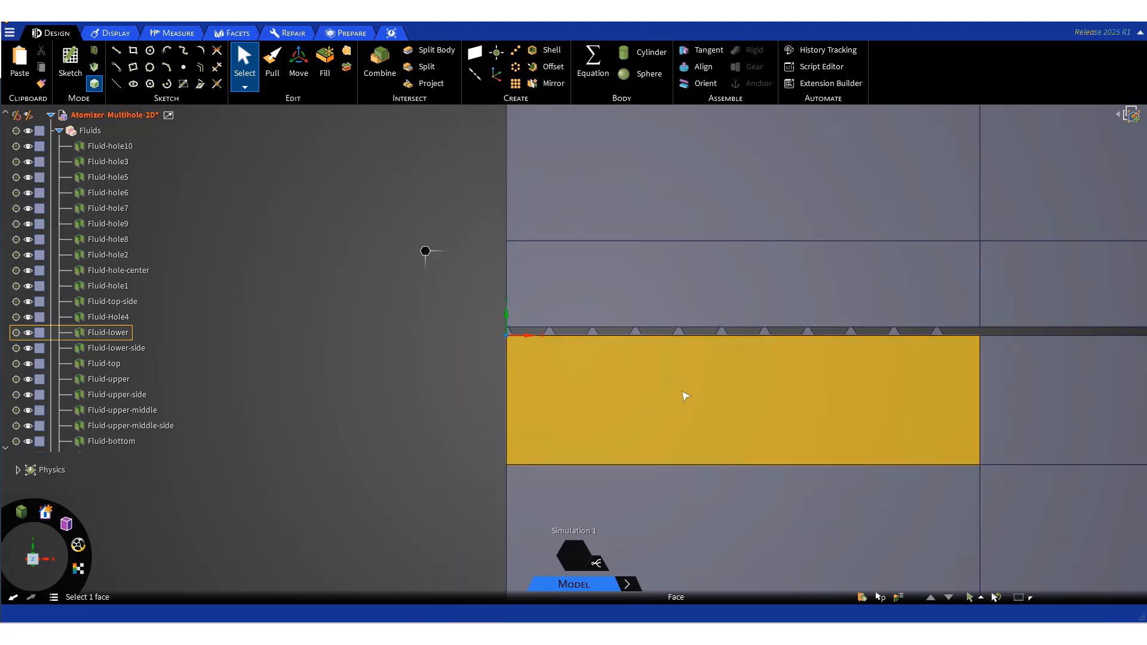
pyautogui.scroll(-3, 685, 396)
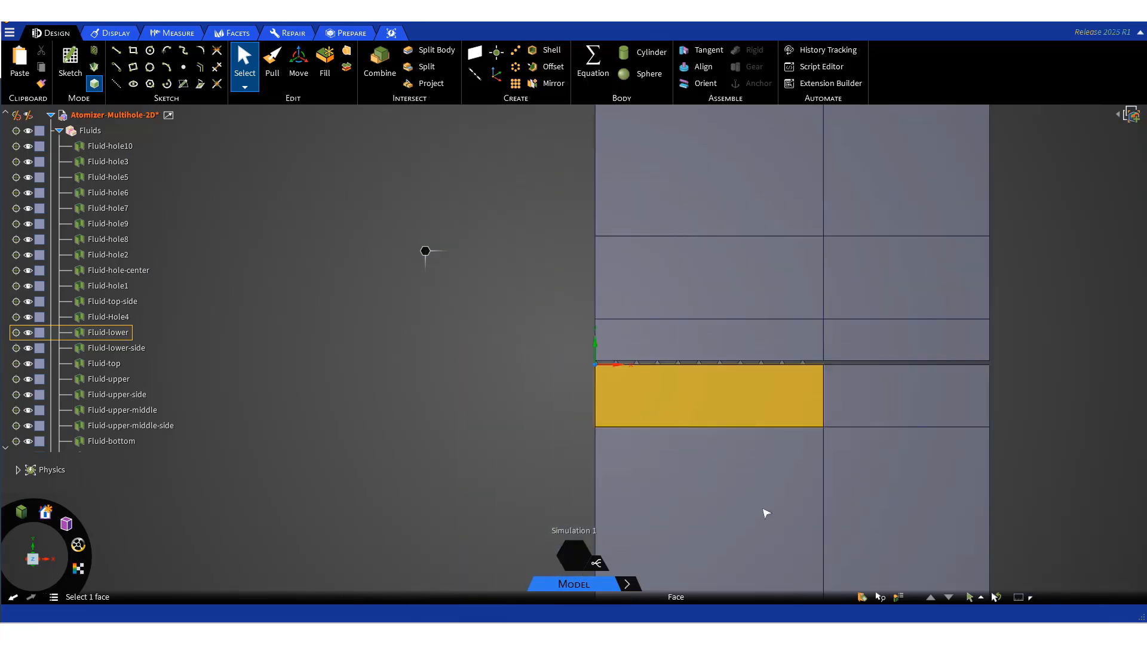
# Step: Identify the Fluid-bottom, Fluid-top and Fluid-upper-middle regions in the 2D atomizer geometry
pyautogui.click(771, 479)
pyautogui.scroll(-2, 771, 479)
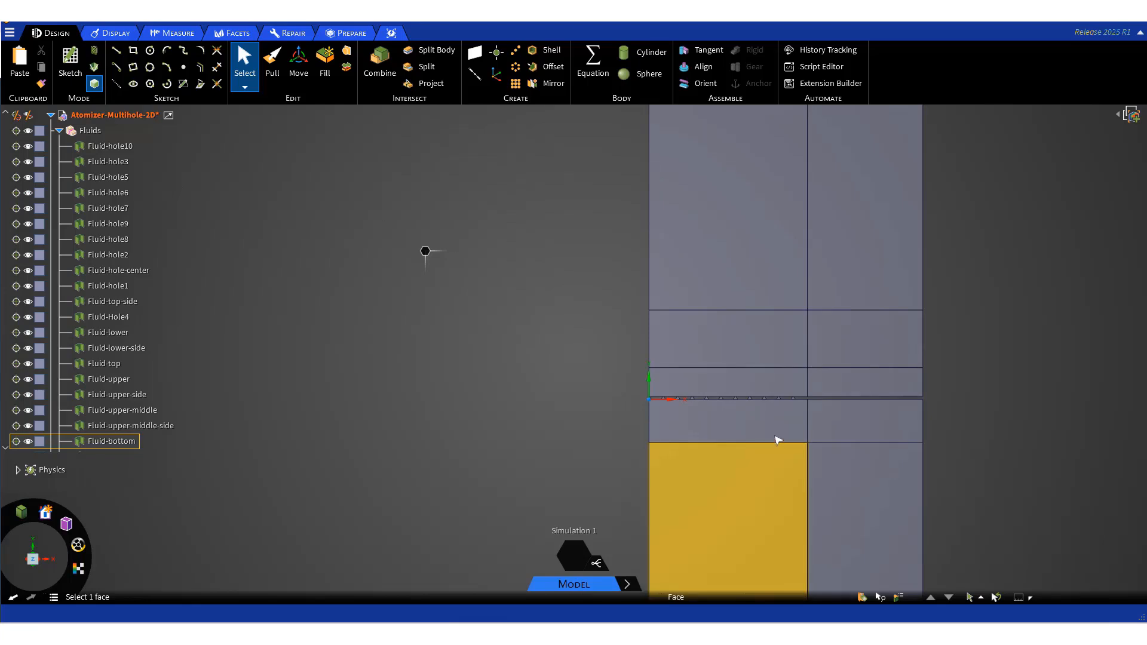
pyautogui.click(792, 382)
pyautogui.click(782, 265)
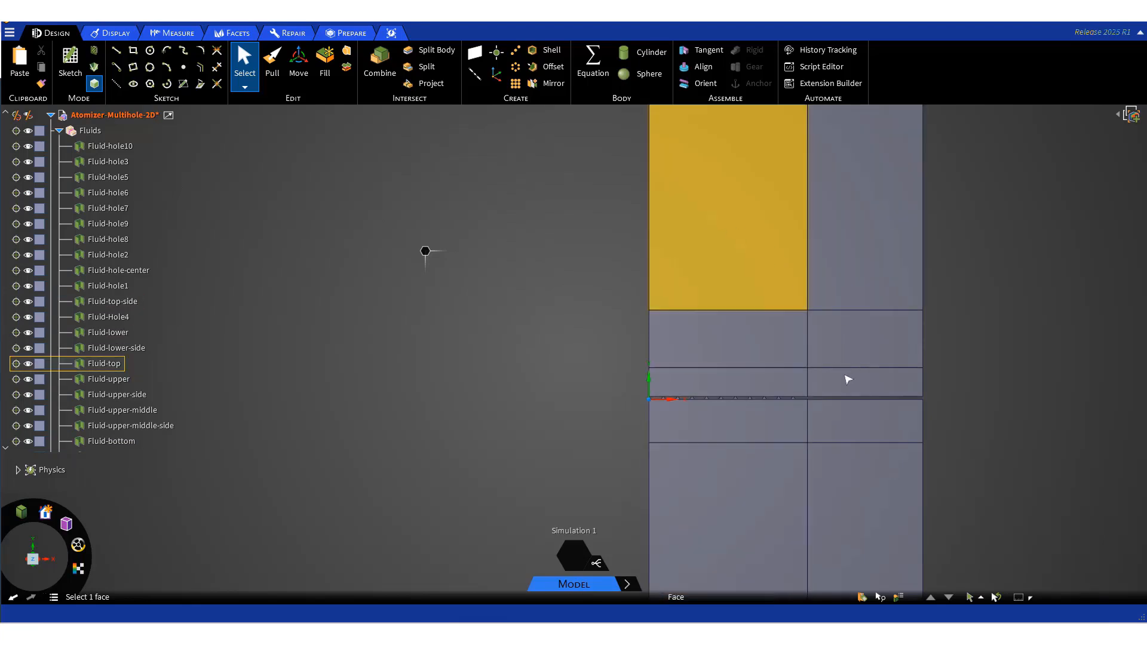
pyautogui.click(724, 346)
pyautogui.click(385, 299)
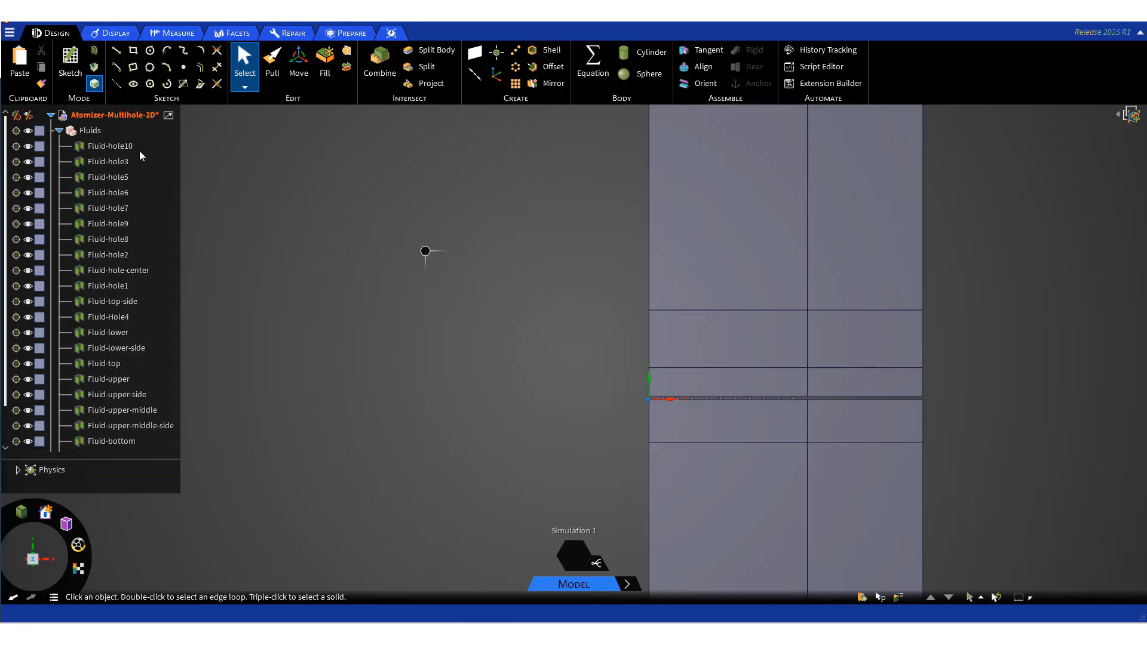
pyautogui.click(122, 410)
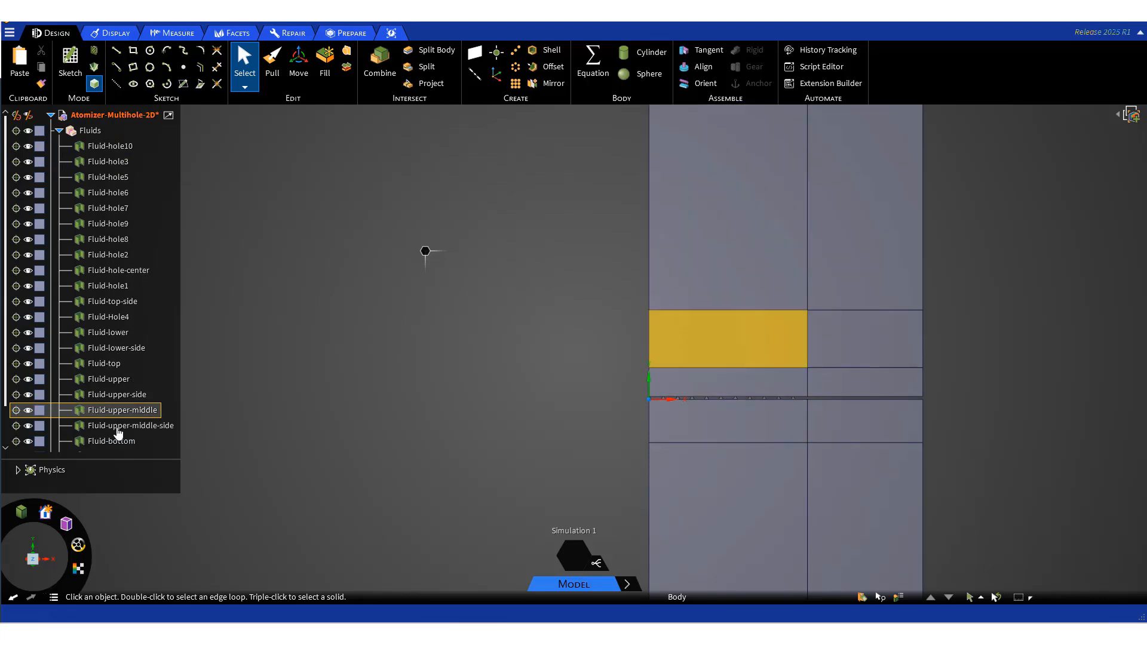
pyautogui.click(411, 401)
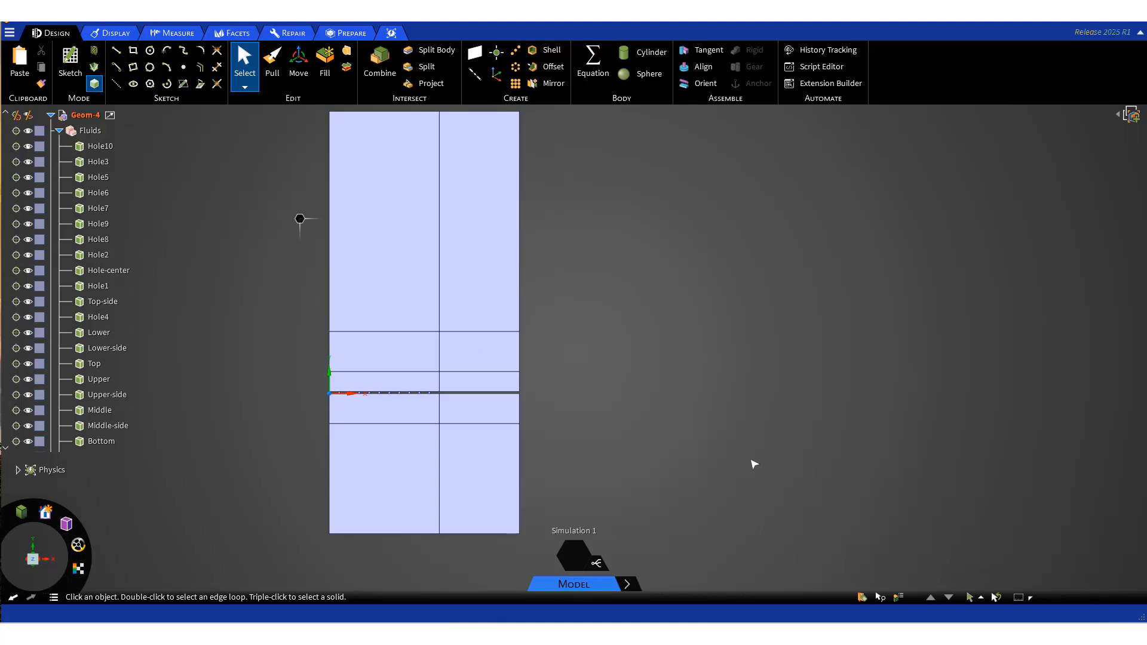
# Step: Show the full list of named selections and highlight the Outlet faces on the 3D geometry
pyautogui.click(862, 597)
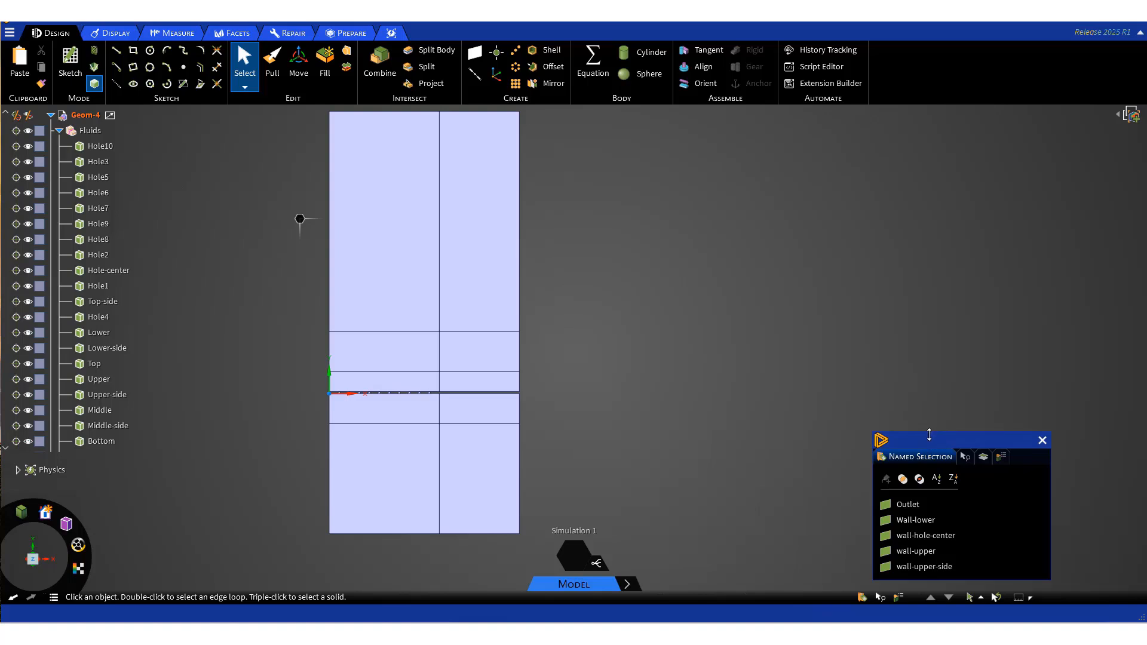
pyautogui.moveTo(929, 434); pyautogui.dragTo(924, 324)
pyautogui.click(908, 394)
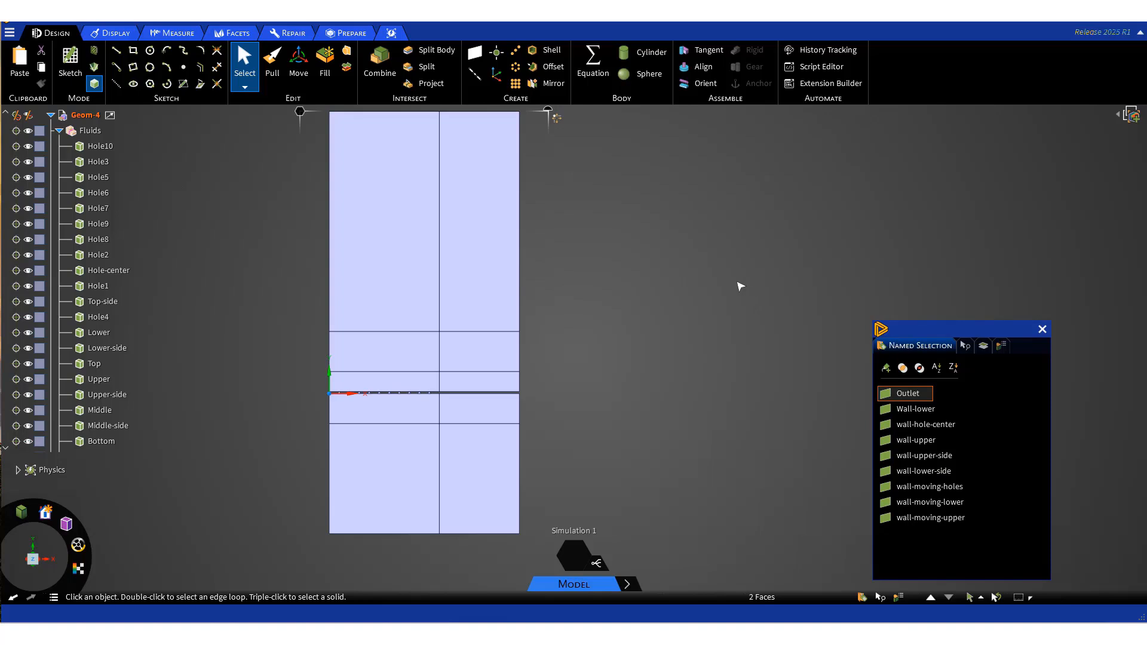
pyautogui.moveTo(719, 273)
pyautogui.mouseDown(button='middle')
pyautogui.moveTo(689, 236)
pyautogui.moveTo(688, 294)
pyautogui.moveTo(660, 264)
pyautogui.moveTo(648, 334)
pyautogui.moveTo(670, 297)
pyautogui.moveTo(712, 315)
pyautogui.mouseUp(button='middle')
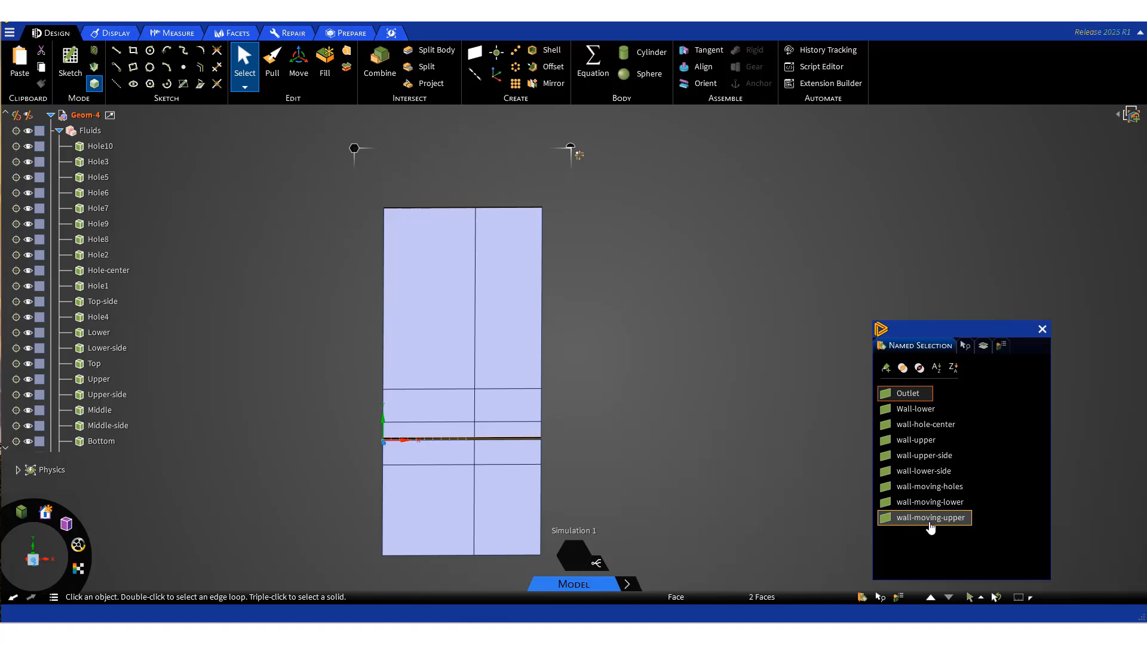
# Step: Highlight the wall-moving-upper and wall-moving-lower named selections to examine the faces on both sides of the perforated plate
pyautogui.click(930, 519)
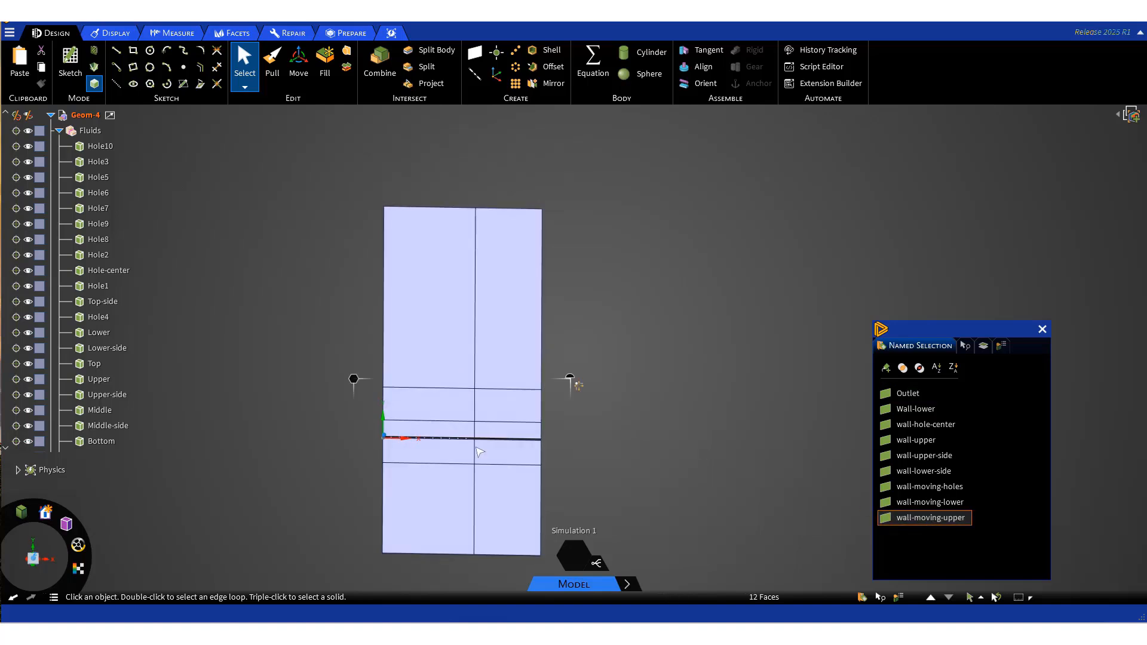
pyautogui.scroll(3, 459, 462)
pyautogui.scroll(4, 459, 462)
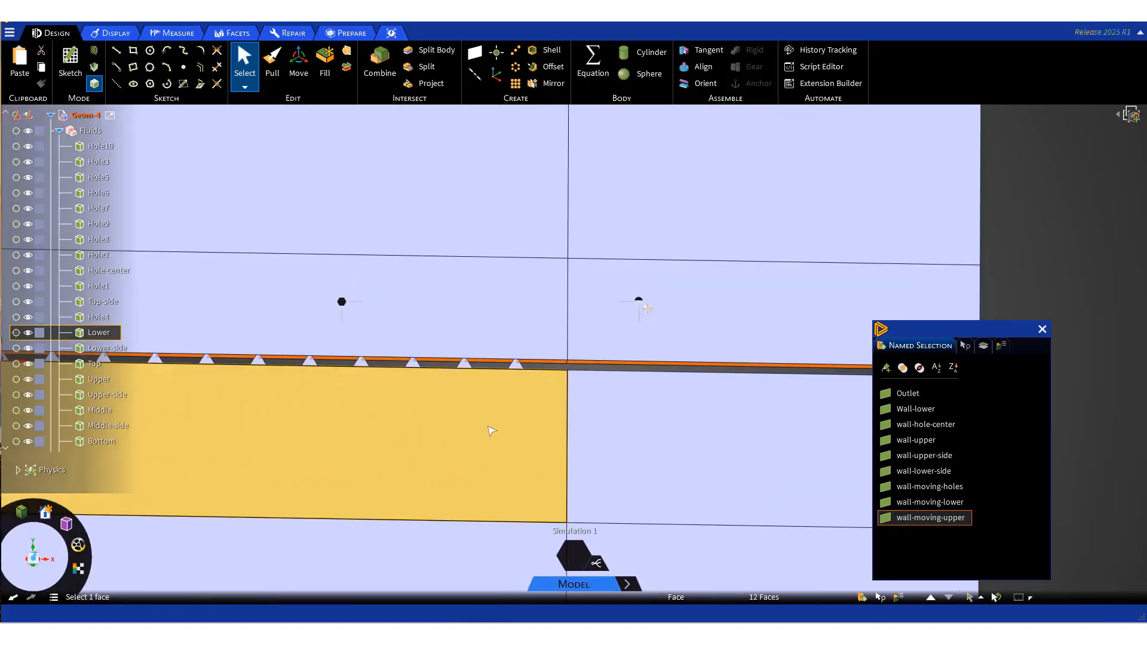
pyautogui.click(930, 502)
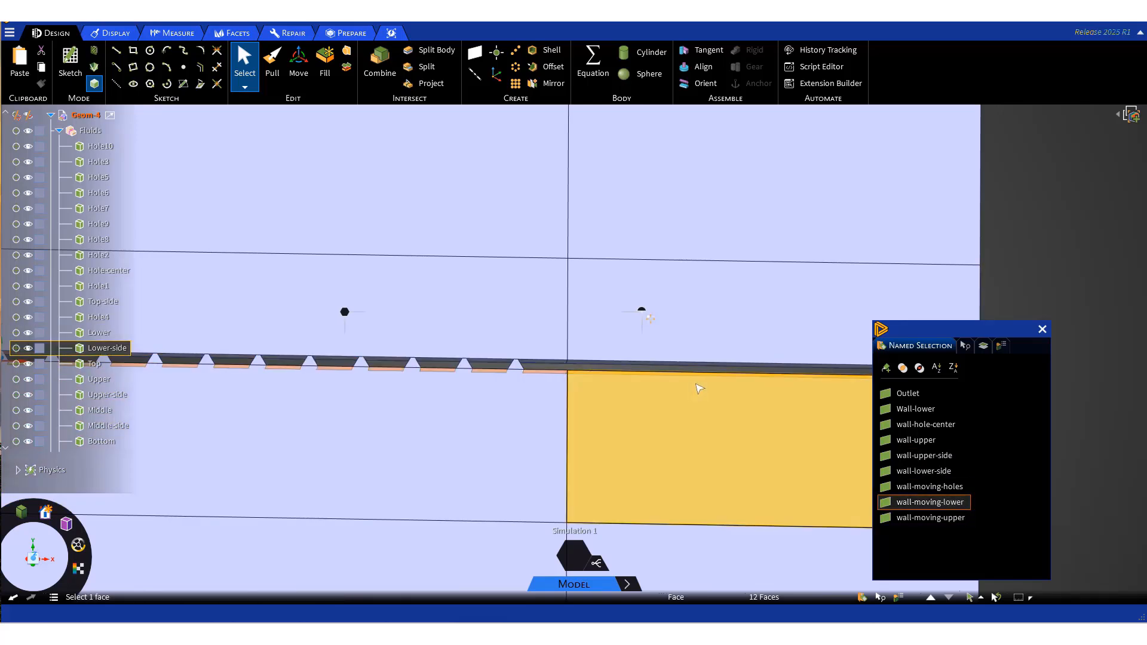
pyautogui.moveTo(699, 389); pyautogui.dragTo(674, 377, button='middle')
pyautogui.scroll(-2, 674, 377)
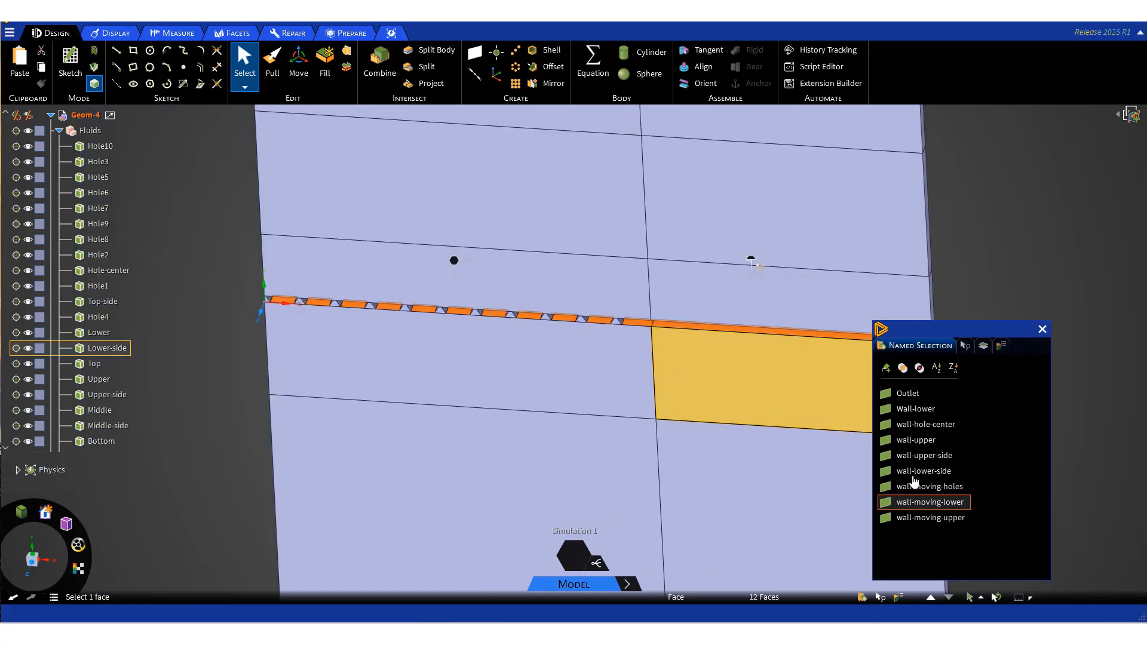
# Step: Highlight the wall-moving-holes named selection to examine the slanted walls of the holes
pyautogui.click(954, 489)
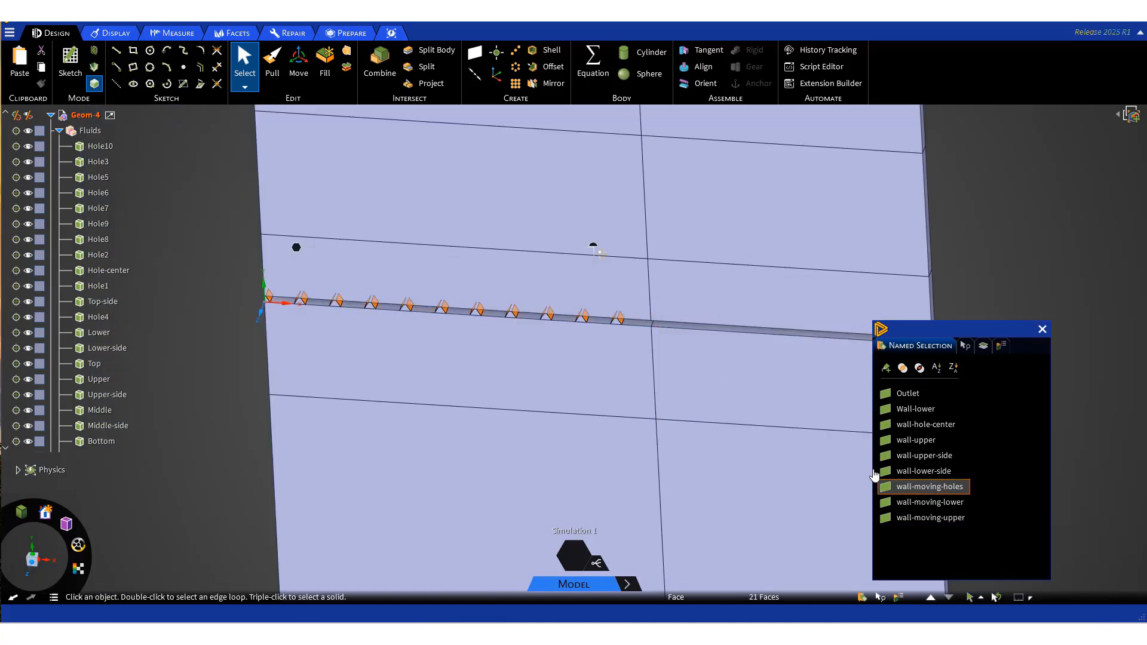
pyautogui.keyDown('ctrl'); pyautogui.click(963, 503); pyautogui.keyUp('ctrl')
pyautogui.keyDown('ctrl'); pyautogui.click(966, 503); pyautogui.keyUp('ctrl')
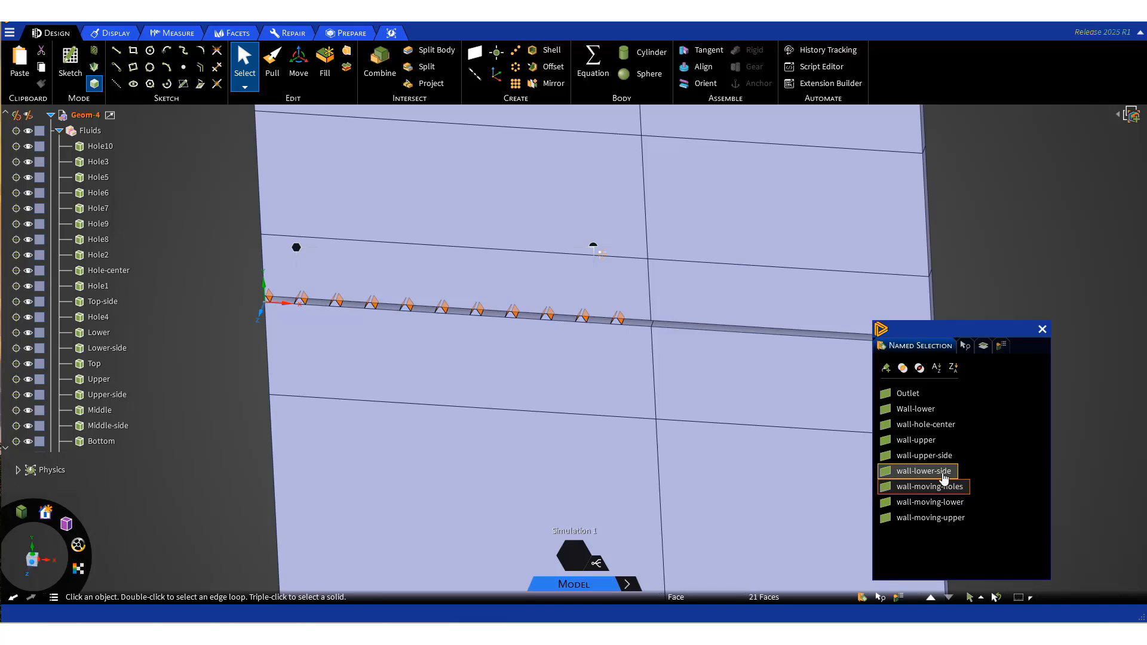
# Step: Highlight the wall-lower-side and wall-upper-side named selections on the outer side of the geometry
pyautogui.click(944, 476)
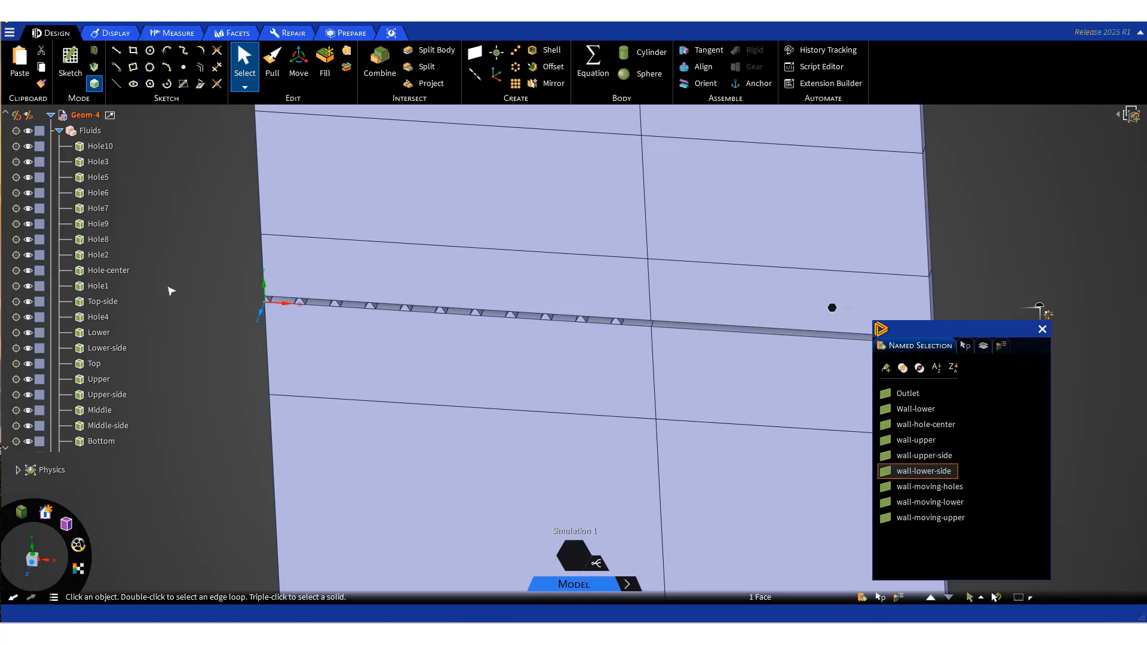
pyautogui.moveTo(217, 353)
pyautogui.mouseDown(button='middle')
pyautogui.moveTo(239, 347)
pyautogui.moveTo(178, 348)
pyautogui.mouseUp(button='middle')
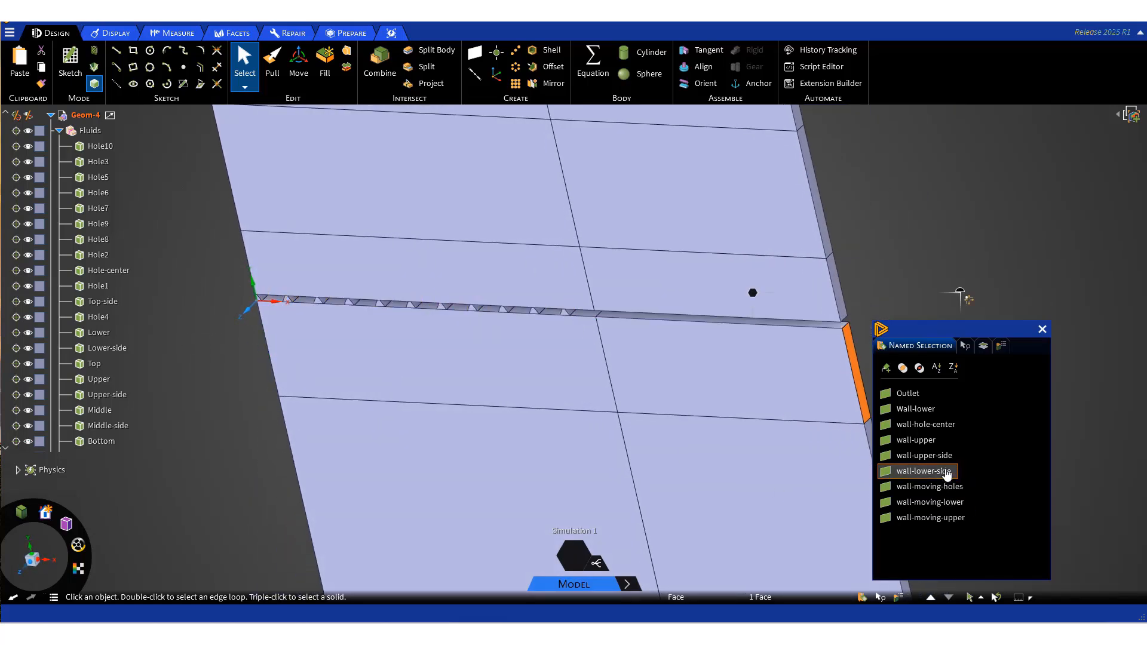
pyautogui.click(942, 457)
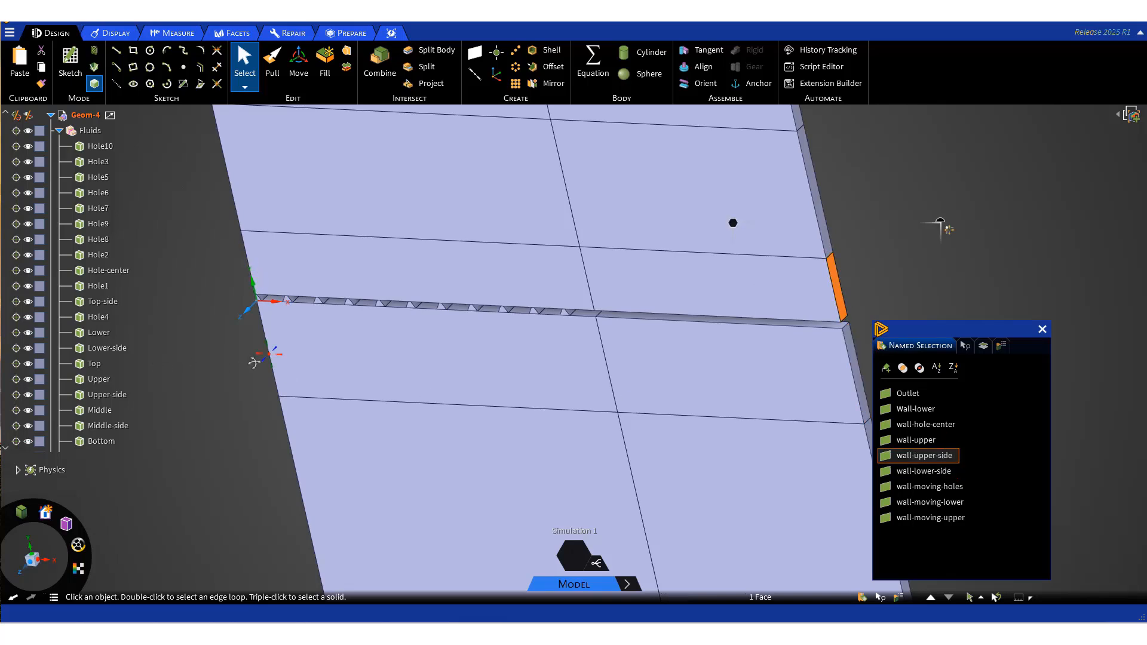
# Step: Highlight the wall-upper, wall-hole-center and Wall-lower named selections on the side of the geometry next to the origin
pyautogui.moveTo(256, 360); pyautogui.dragTo(367, 349, button='middle')
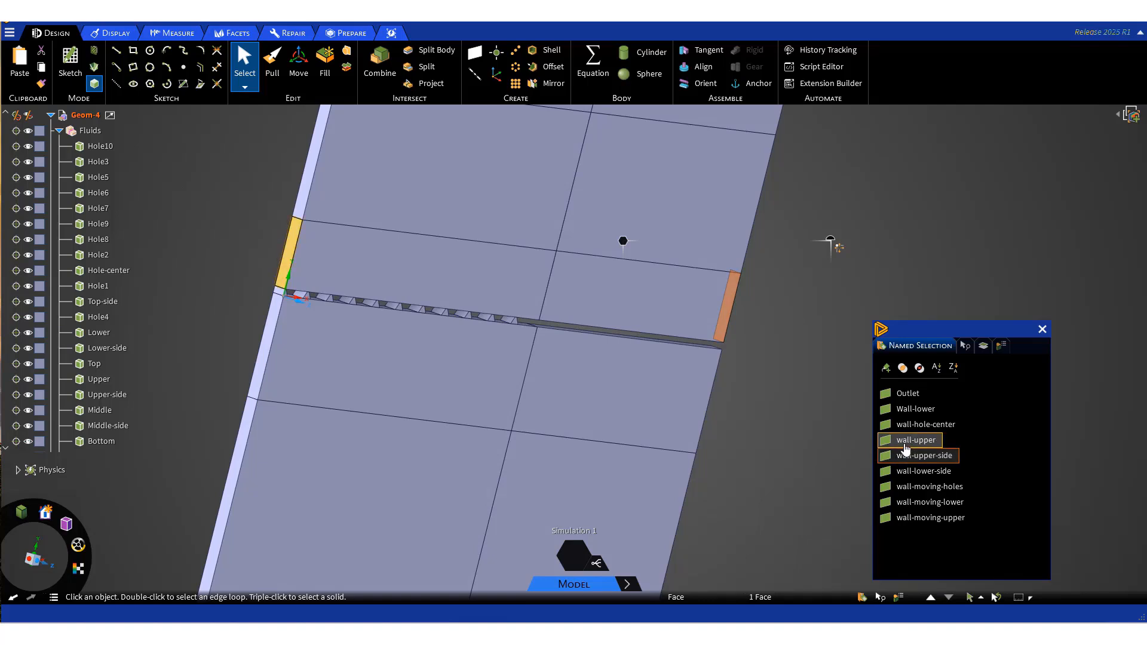
pyautogui.click(906, 445)
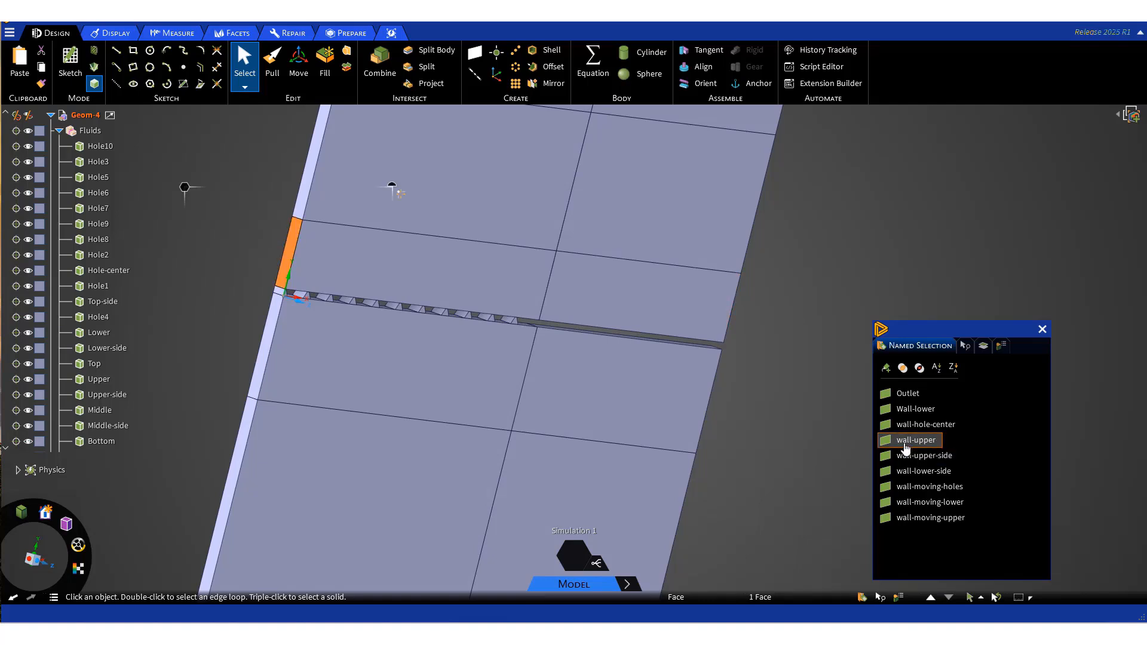
pyautogui.click(910, 432)
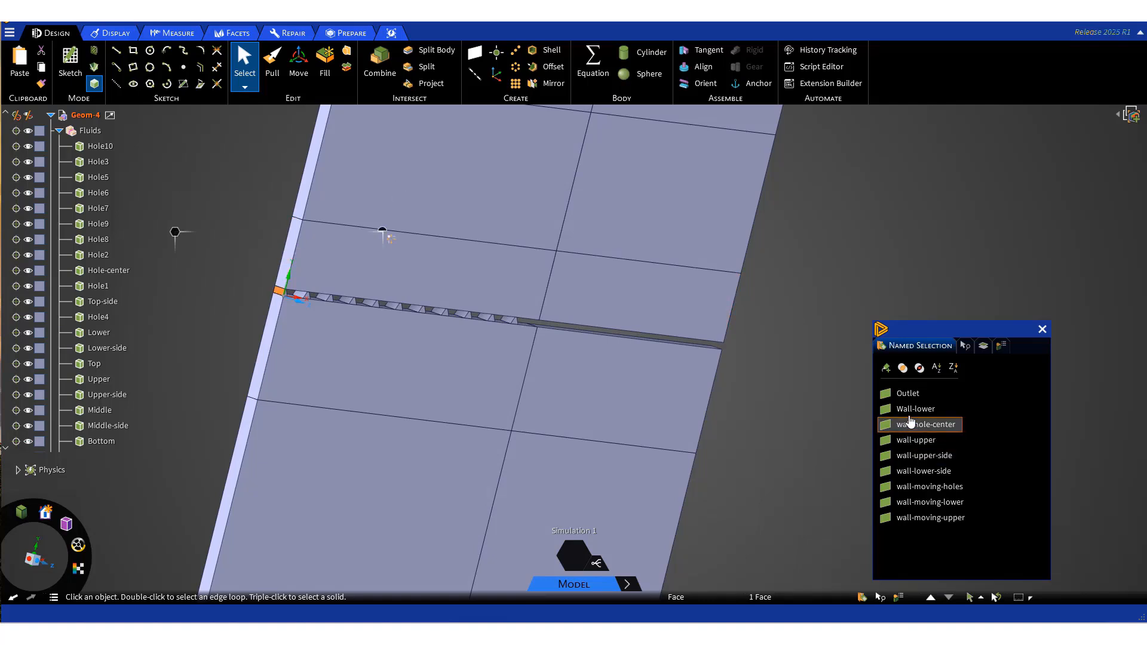
pyautogui.click(910, 411)
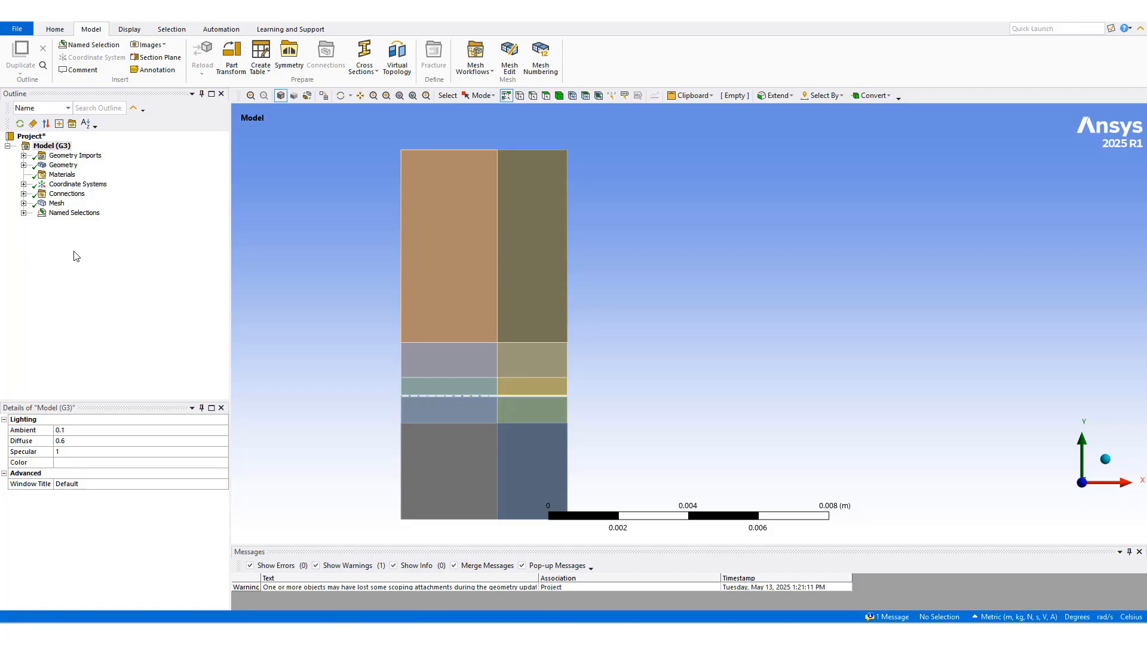
# Step: Review the first MultiZone method's details and the global mesh settings in the meshing model
pyautogui.click(23, 203)
pyautogui.click(83, 214)
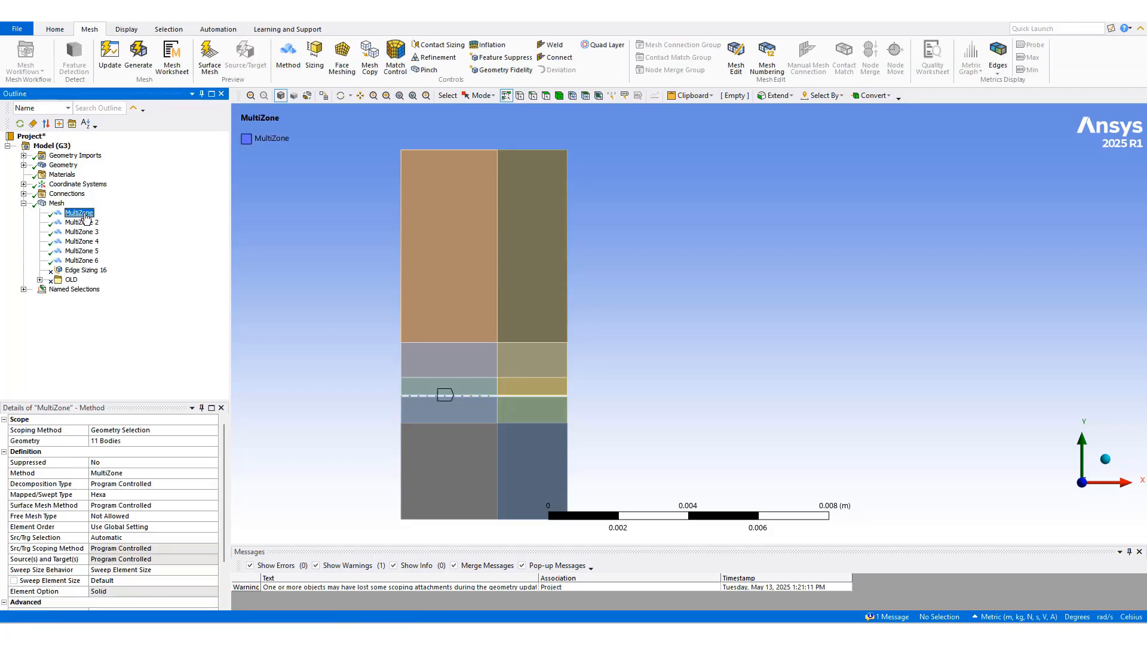
pyautogui.click(55, 204)
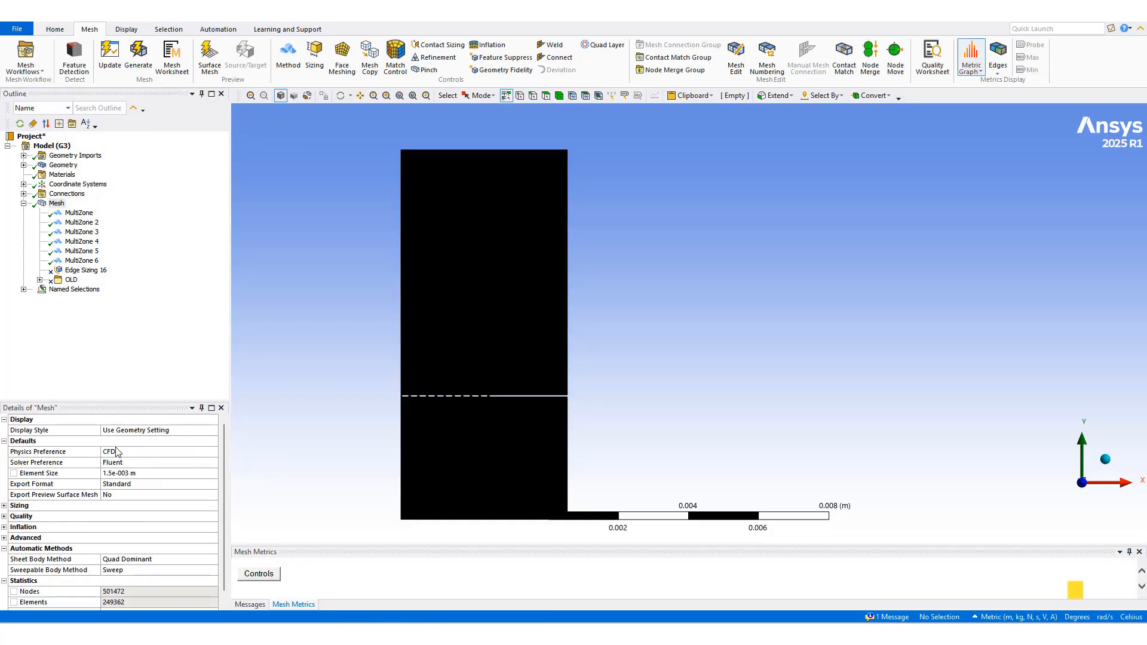
pyautogui.click(24, 203)
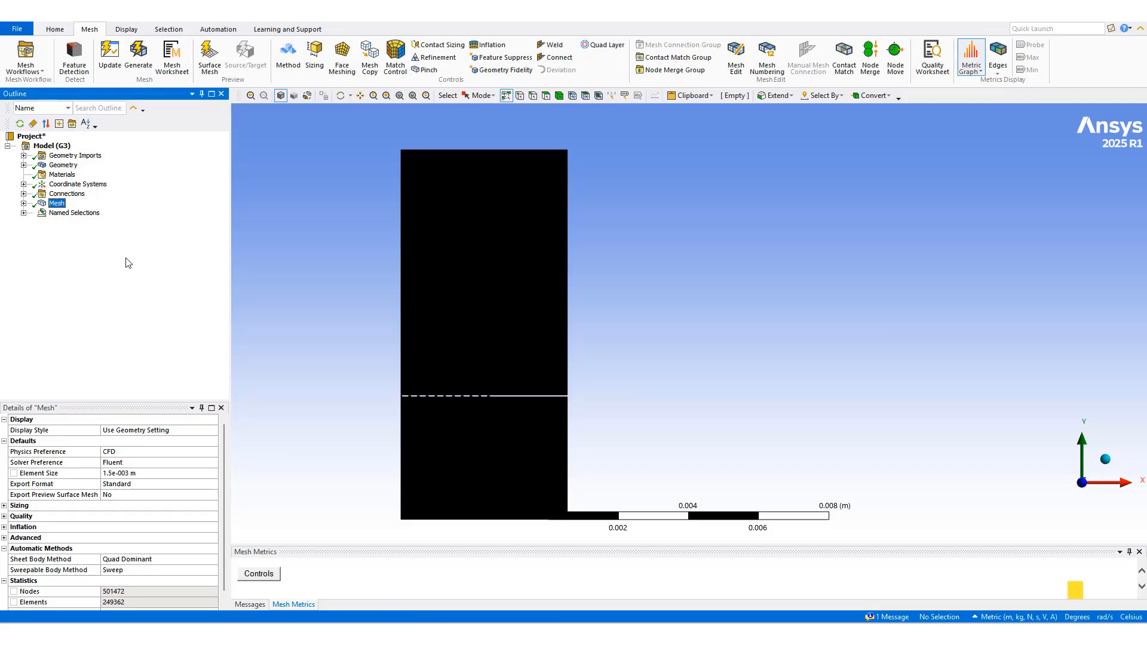
# Step: Examine the mesh elements around the plate holes and in the fluid regions above them
pyautogui.scroll(-1, 432, 382)
pyautogui.scroll(4, 433, 384)
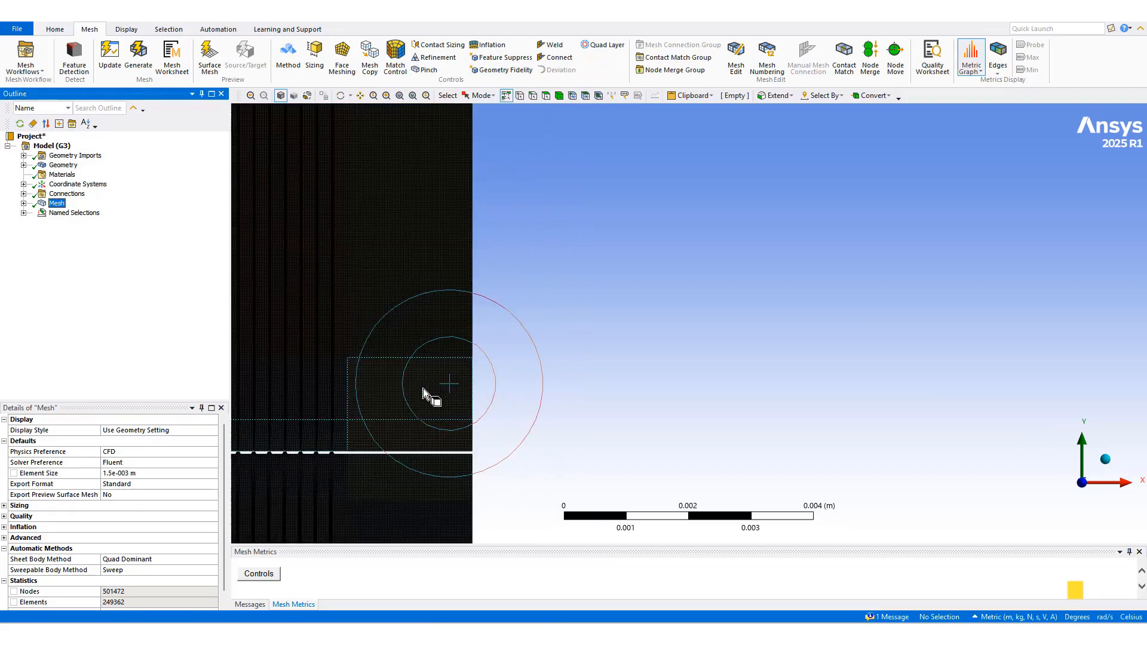
pyautogui.keyDown('ctrl'); pyautogui.moveTo(397, 414); pyautogui.dragTo(772, 317, button='middle'); pyautogui.keyUp('ctrl')
pyautogui.scroll(9, 648, 349)
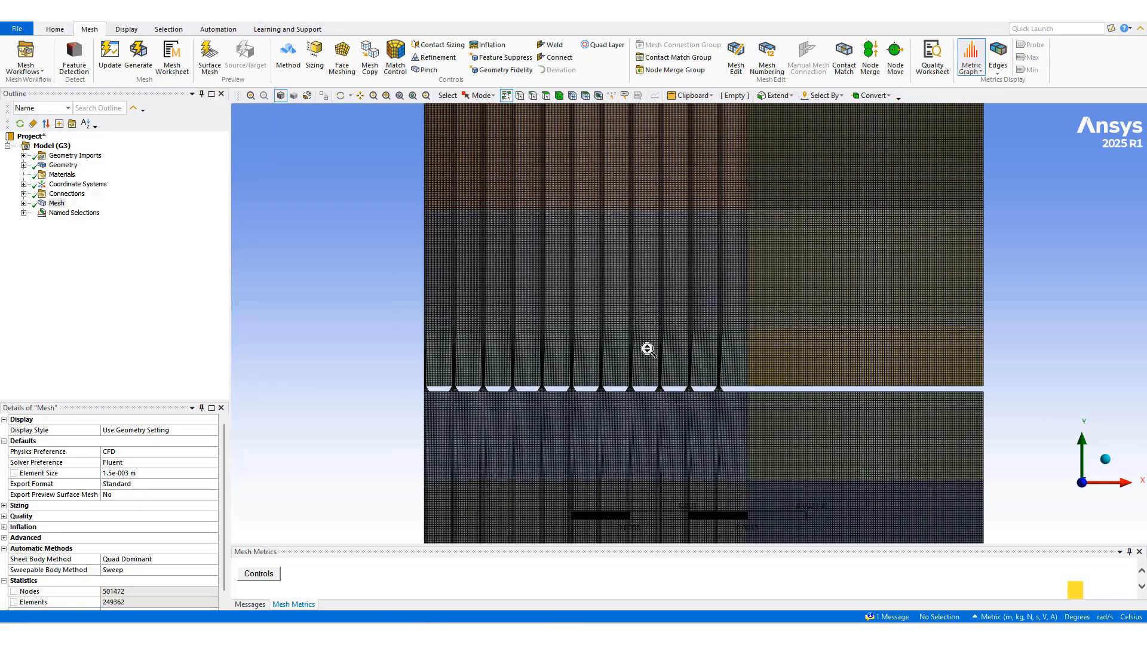
pyautogui.scroll(2, 648, 350)
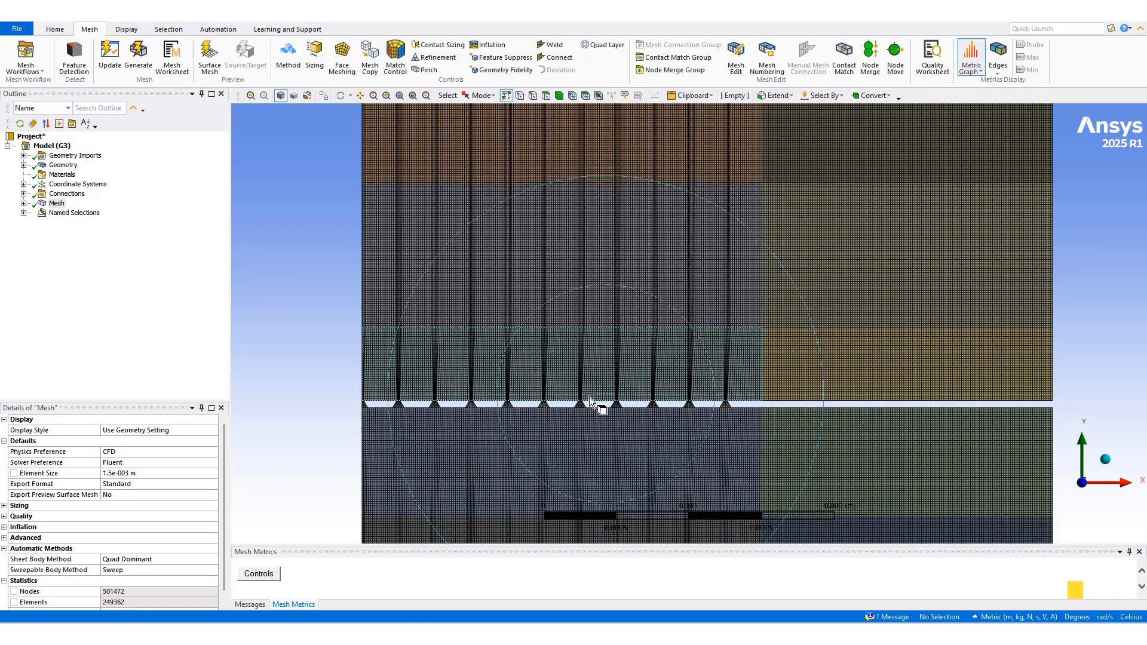
pyautogui.scroll(3, 592, 404)
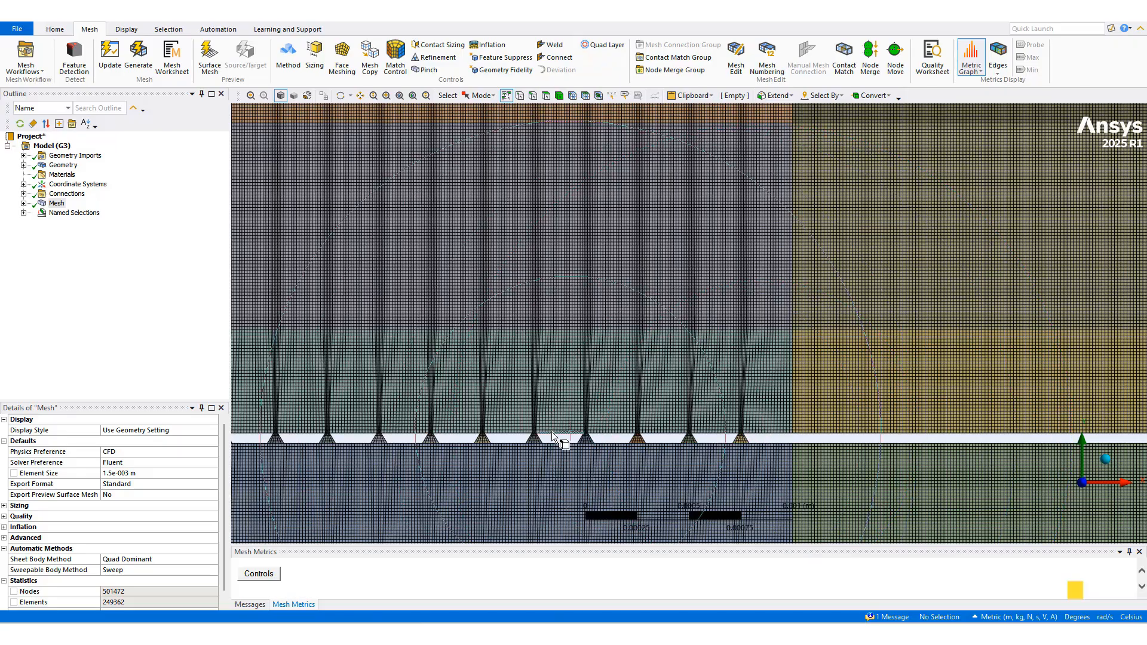
pyautogui.scroll(-3, 551, 432)
pyautogui.keyDown('ctrl'); pyautogui.moveTo(600, 288); pyautogui.dragTo(612, 524, button='middle'); pyautogui.keyUp('ctrl')
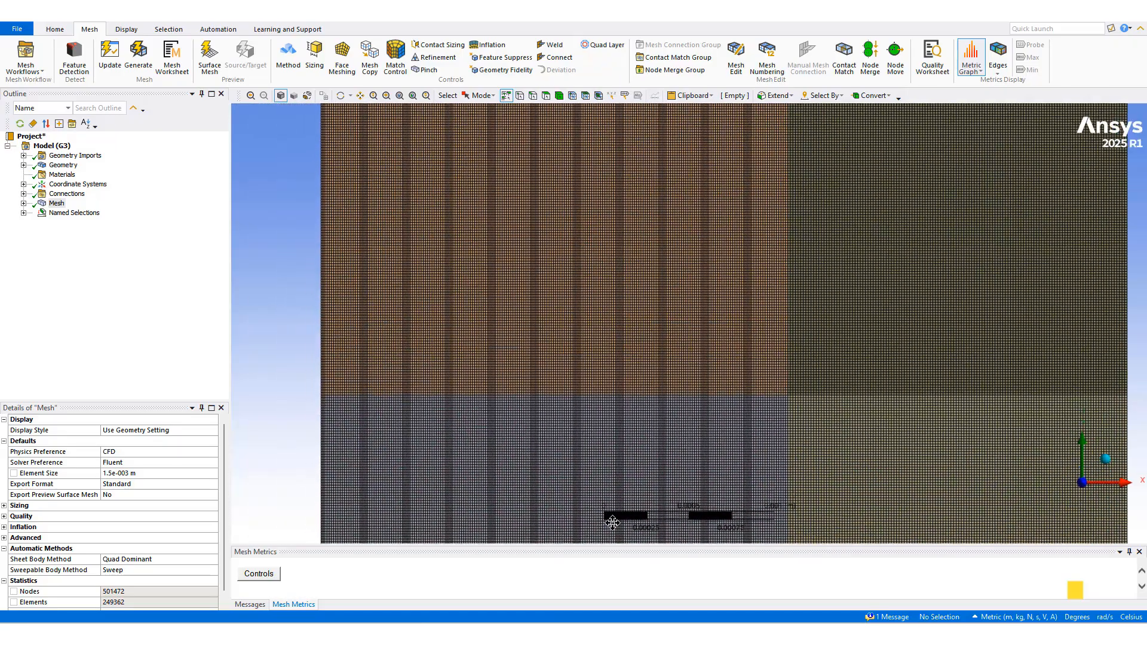
pyautogui.scroll(-5, 600, 386)
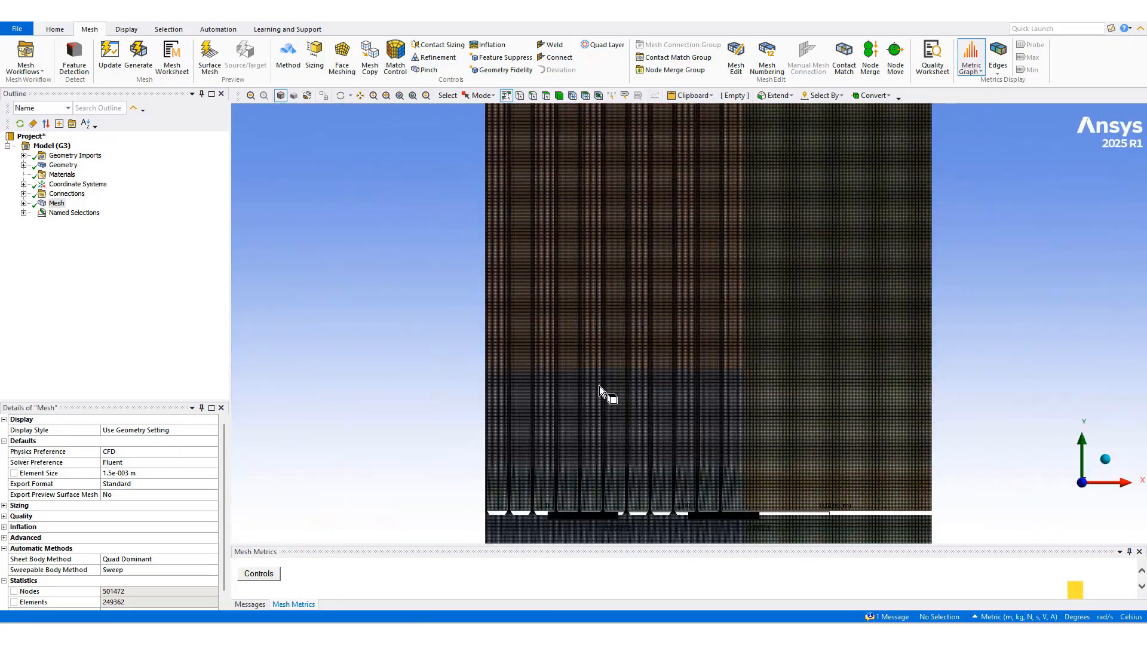
pyautogui.scroll(-2, 600, 386)
pyautogui.scroll(-2, 699, 409)
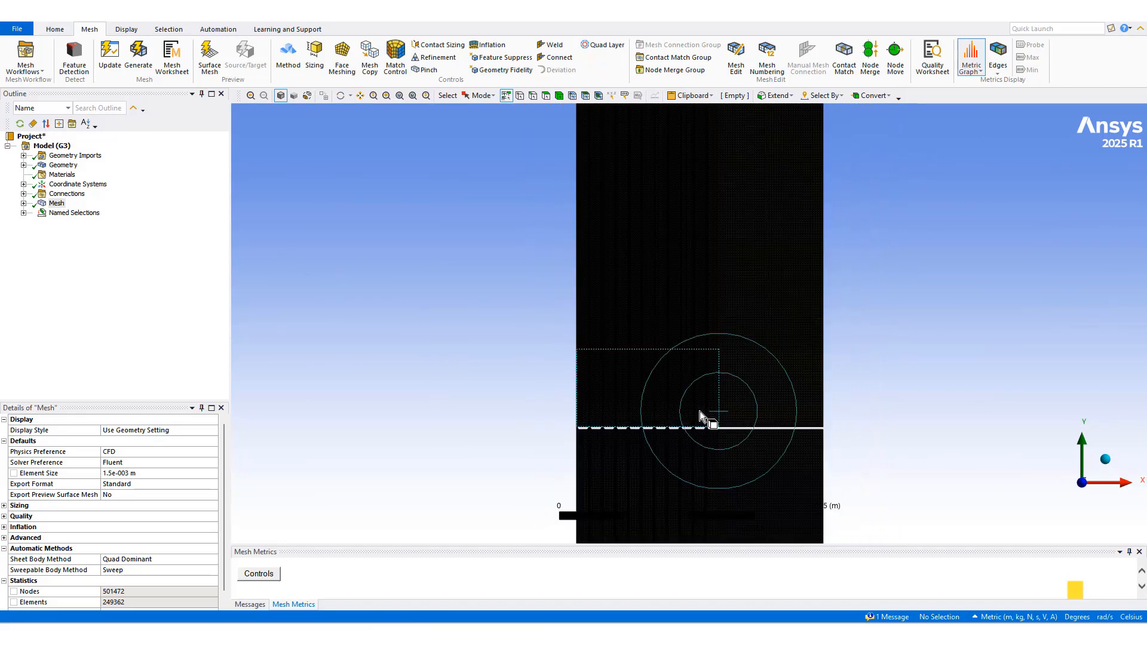
# Step: Enlarge the mesh metrics chart and review the orthogonal quality distribution of the mesh elements
pyautogui.keyDown('ctrl'); pyautogui.moveTo(701, 411); pyautogui.dragTo(576, 340, button='middle'); pyautogui.keyUp('ctrl')
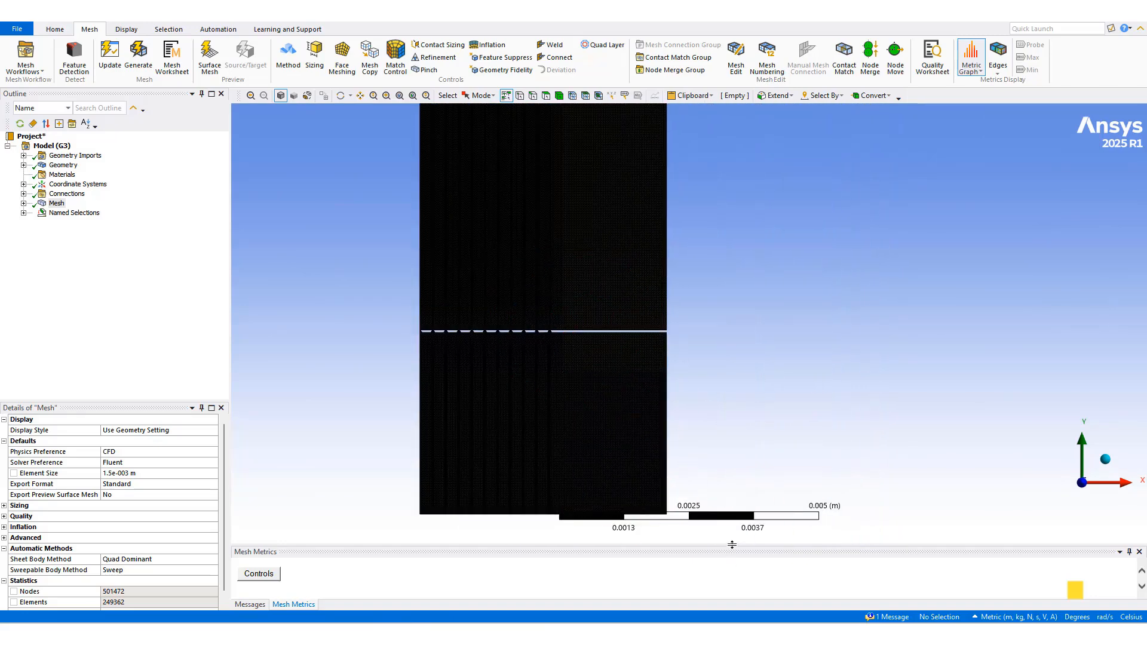
pyautogui.moveTo(732, 545); pyautogui.dragTo(722, 447)
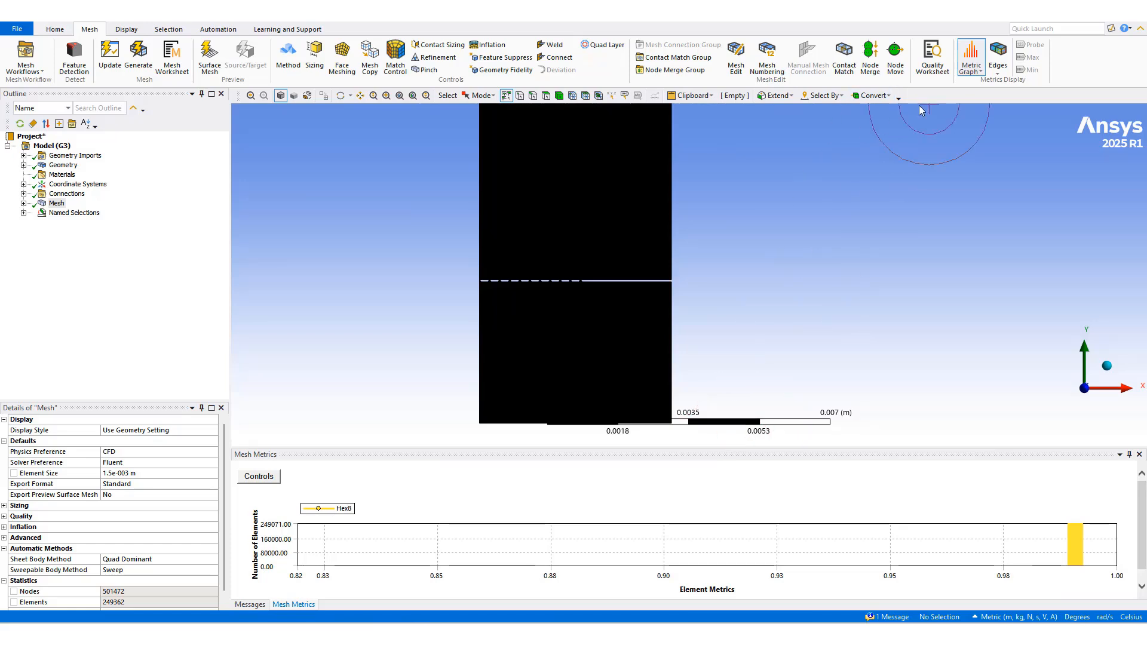
pyautogui.click(971, 73)
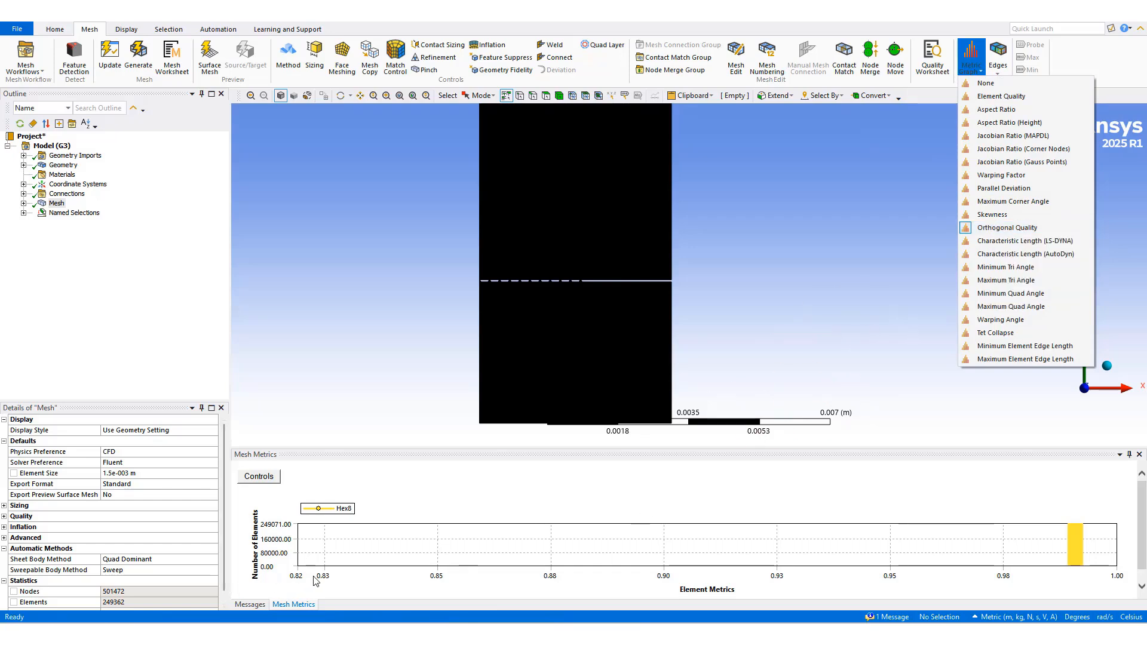
pyautogui.click(490, 505)
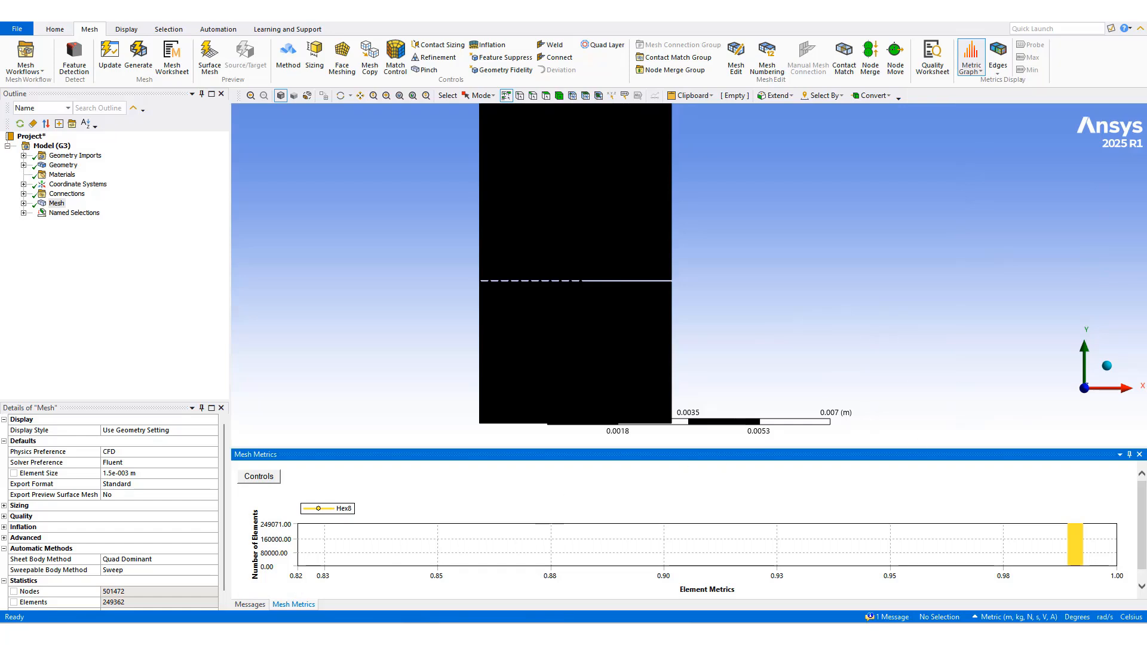
# Step: Switch to Fluent and examine the imported mesh around the plate holes
pyautogui.click(166, 598)
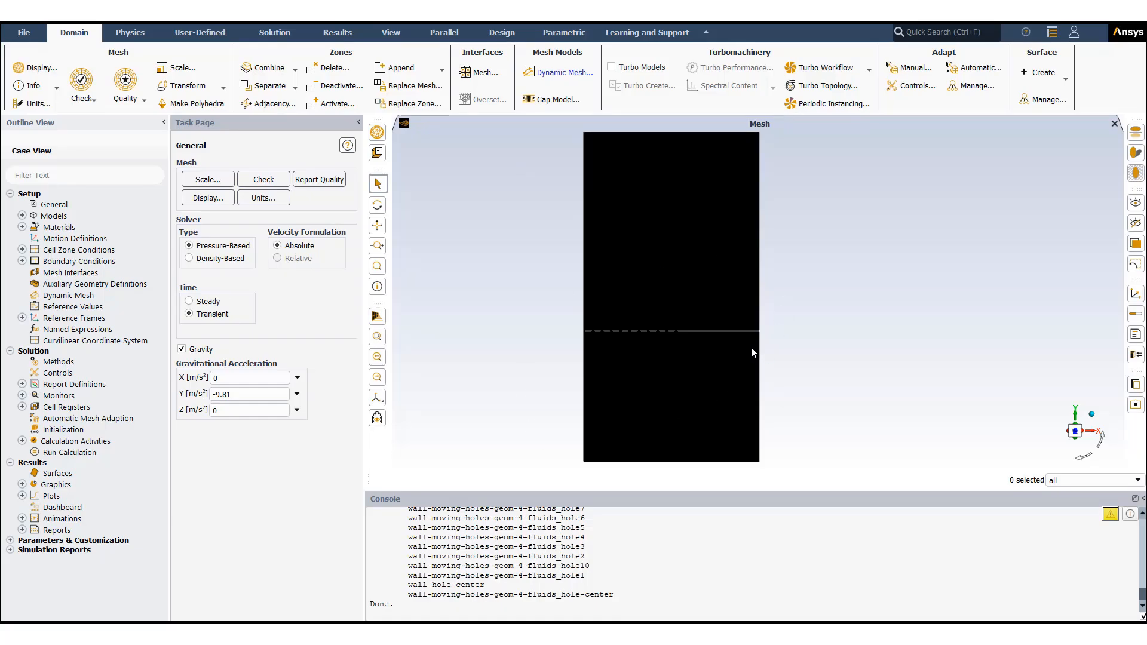
pyautogui.scroll(5, 719, 352)
pyautogui.scroll(6, 555, 361)
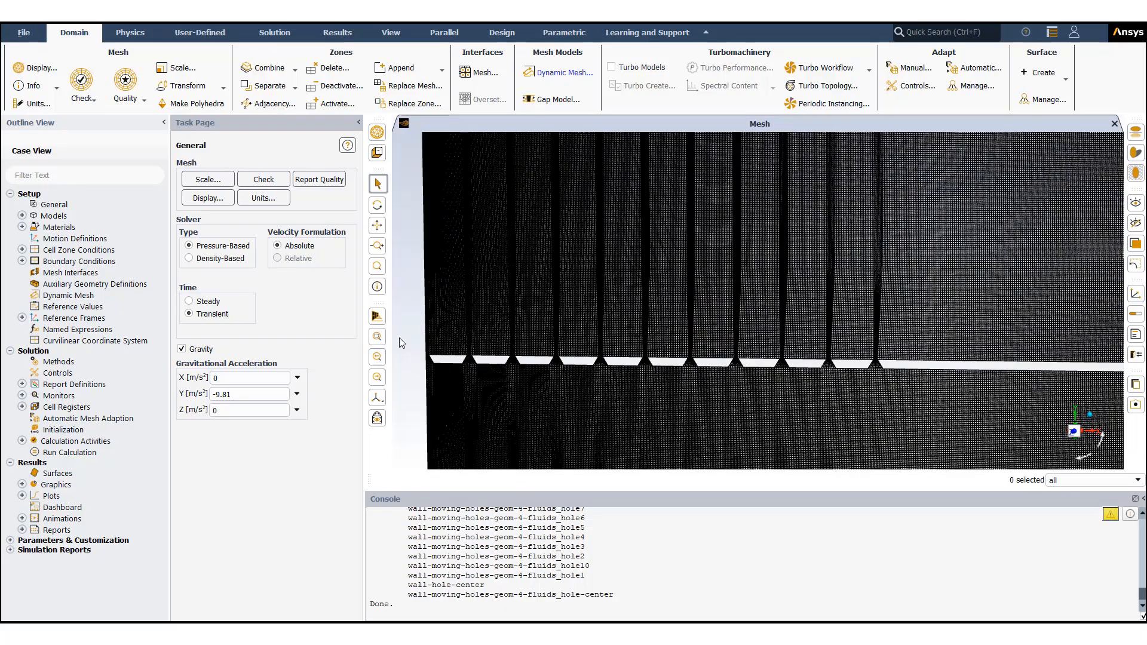
pyautogui.scroll(-1, 549, 358)
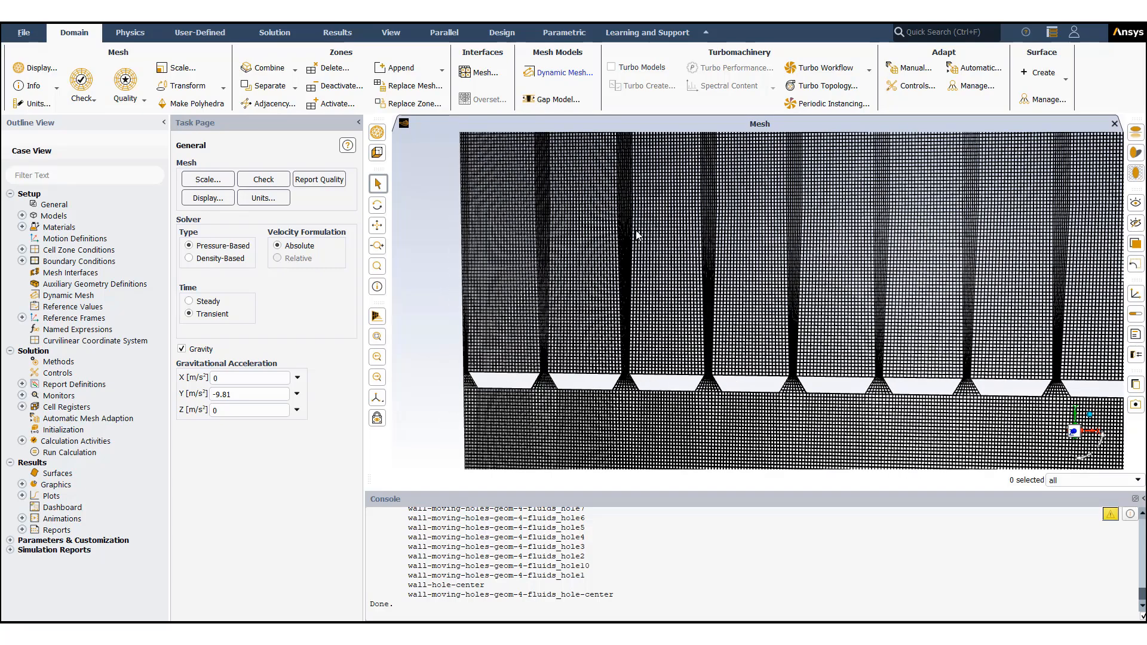
pyautogui.scroll(-3, 636, 235)
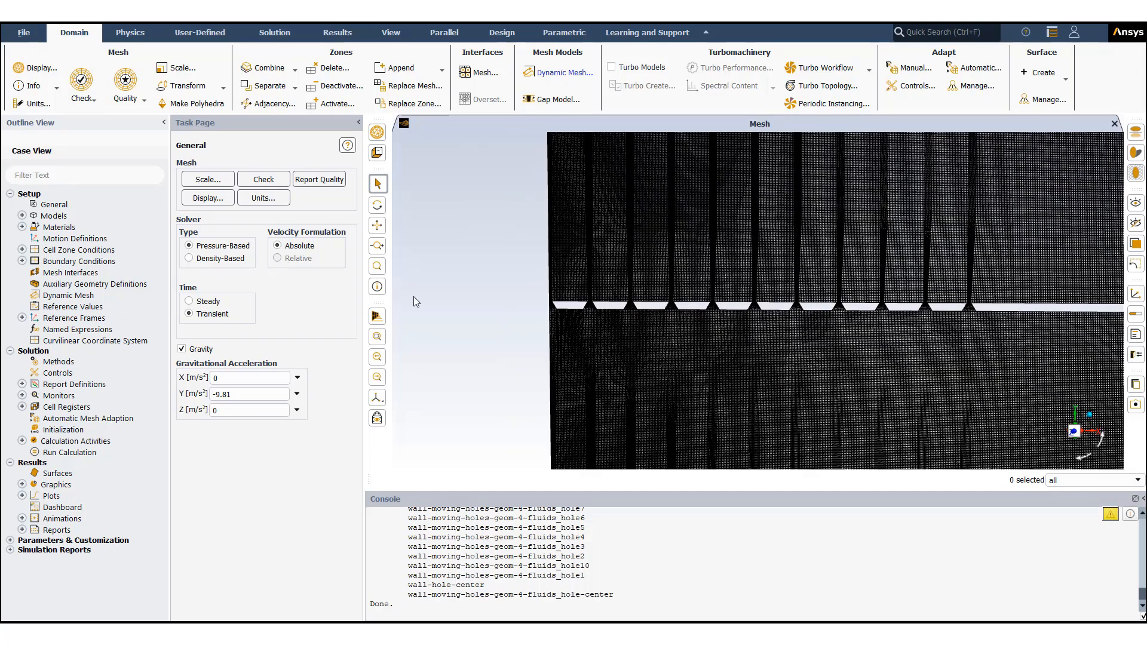
# Step: Review the Volume of Fluid multiphase model's settings, its air and water phases, and the surface tension settings between them
pyautogui.click(22, 216)
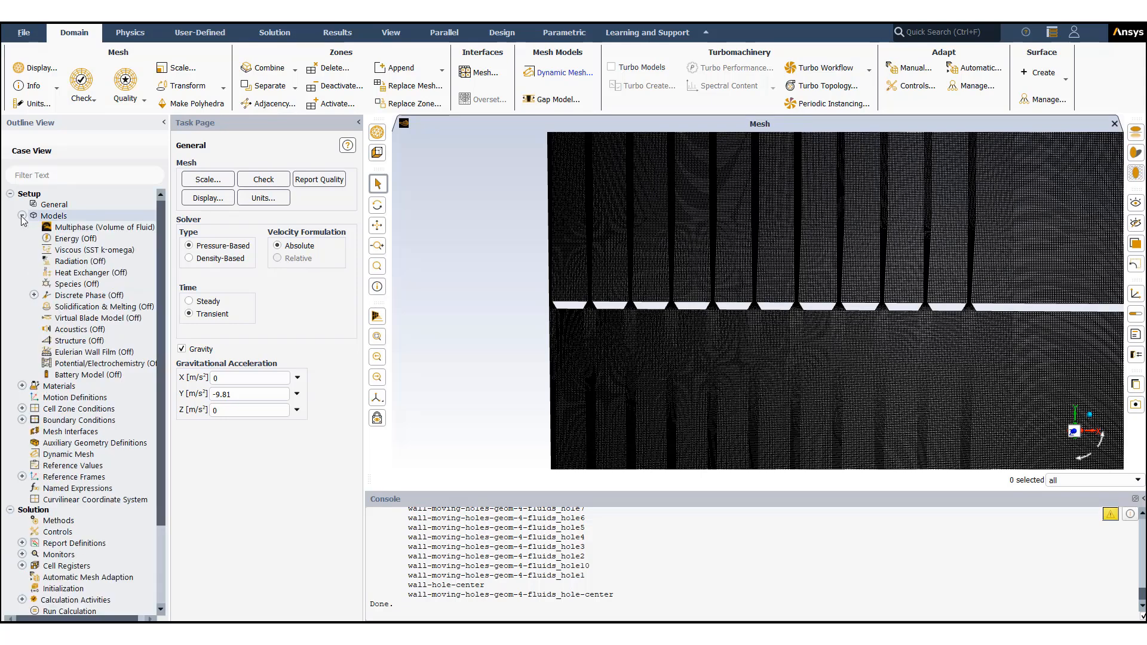
pyautogui.doubleClick(117, 229)
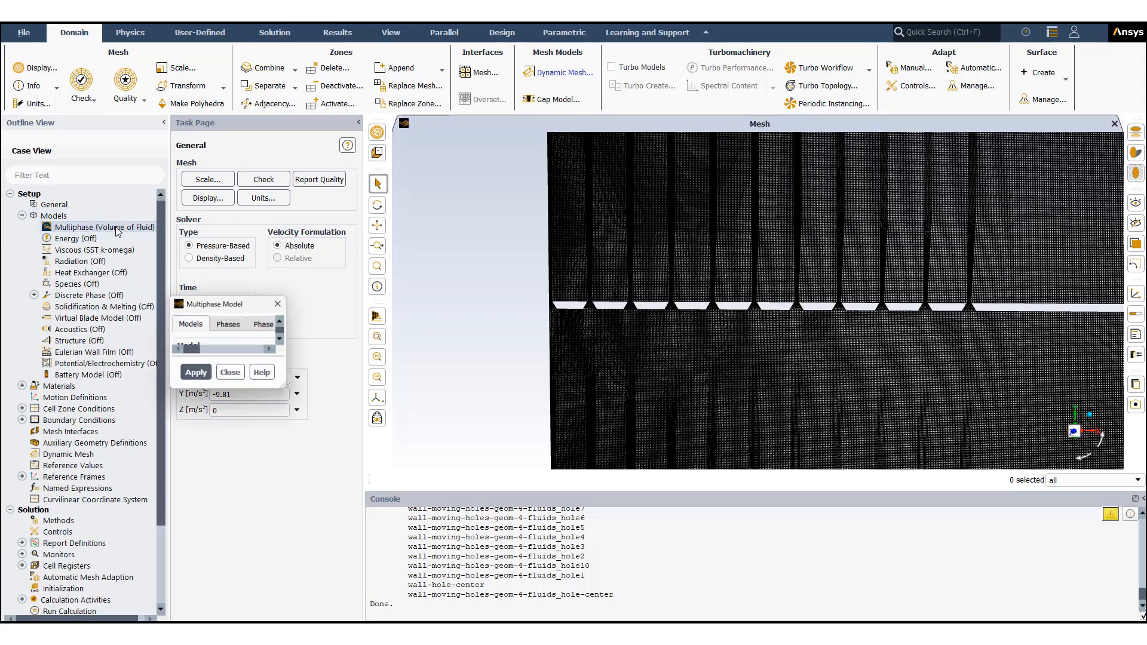
pyautogui.moveTo(245, 296); pyautogui.dragTo(185, 153)
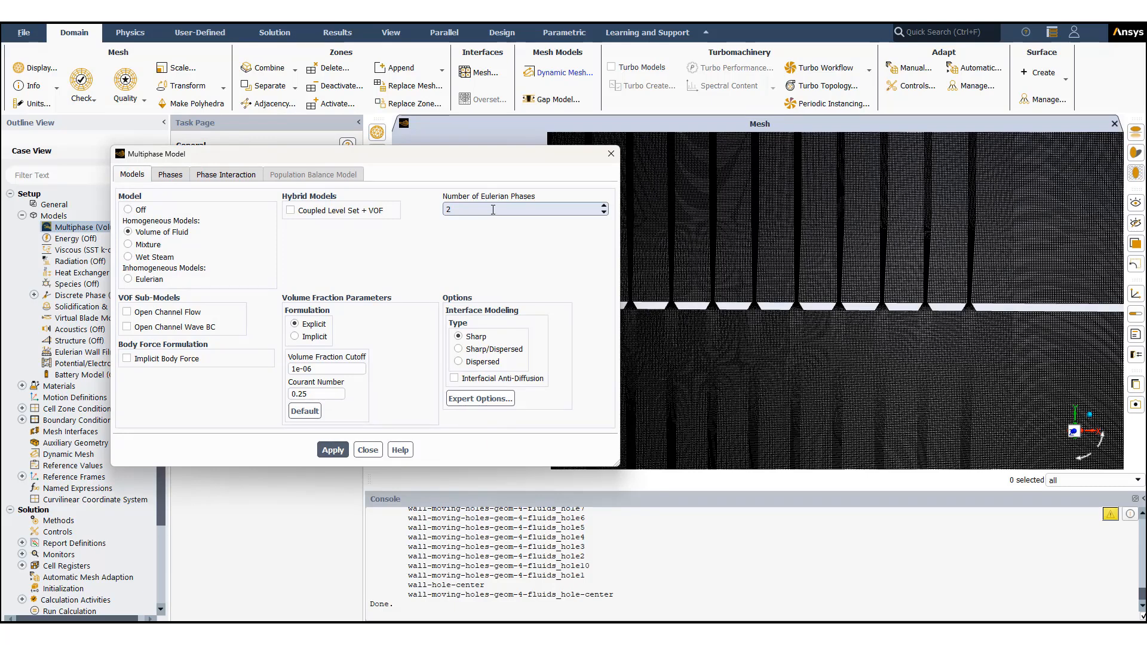
pyautogui.click(171, 177)
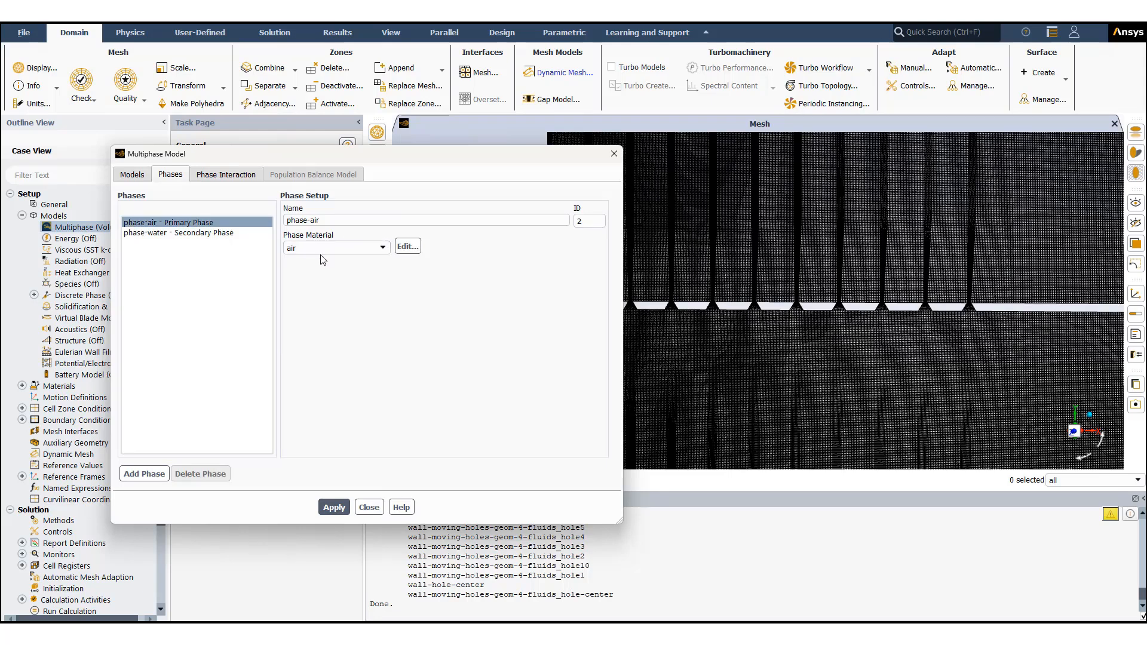
pyautogui.click(224, 233)
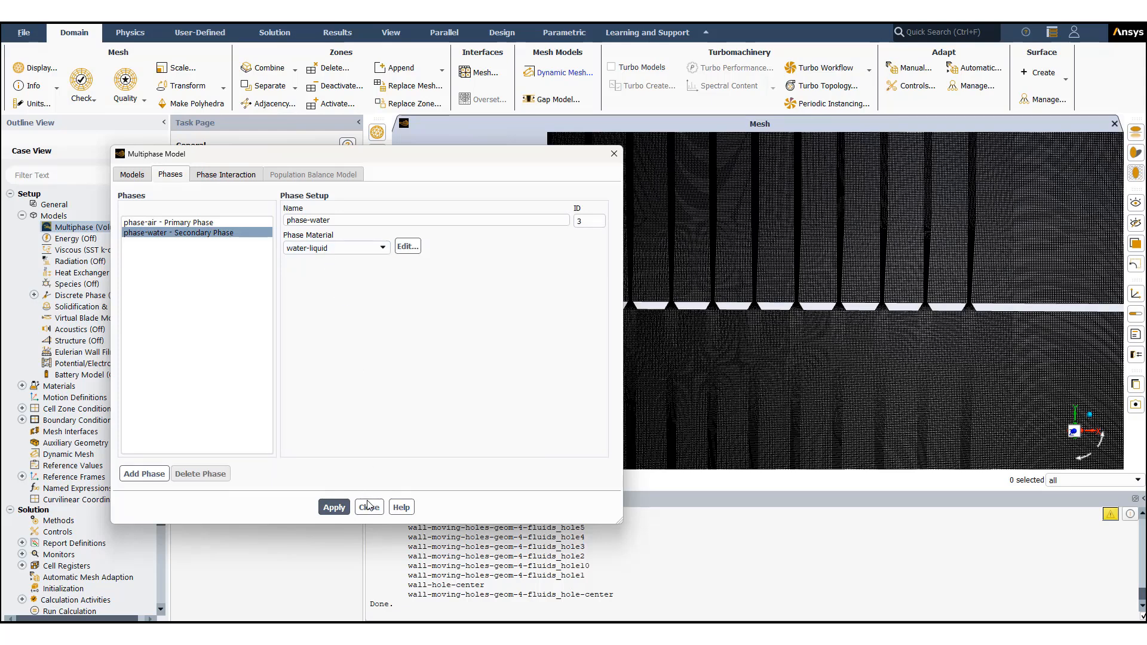
pyautogui.click(227, 174)
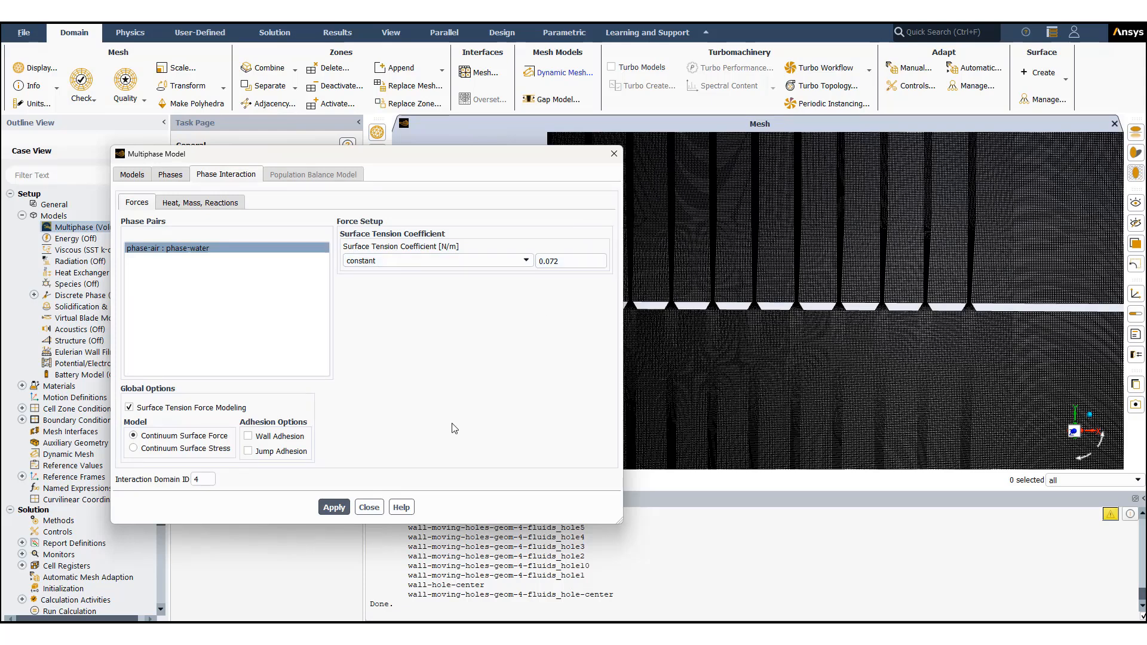
pyautogui.click(370, 507)
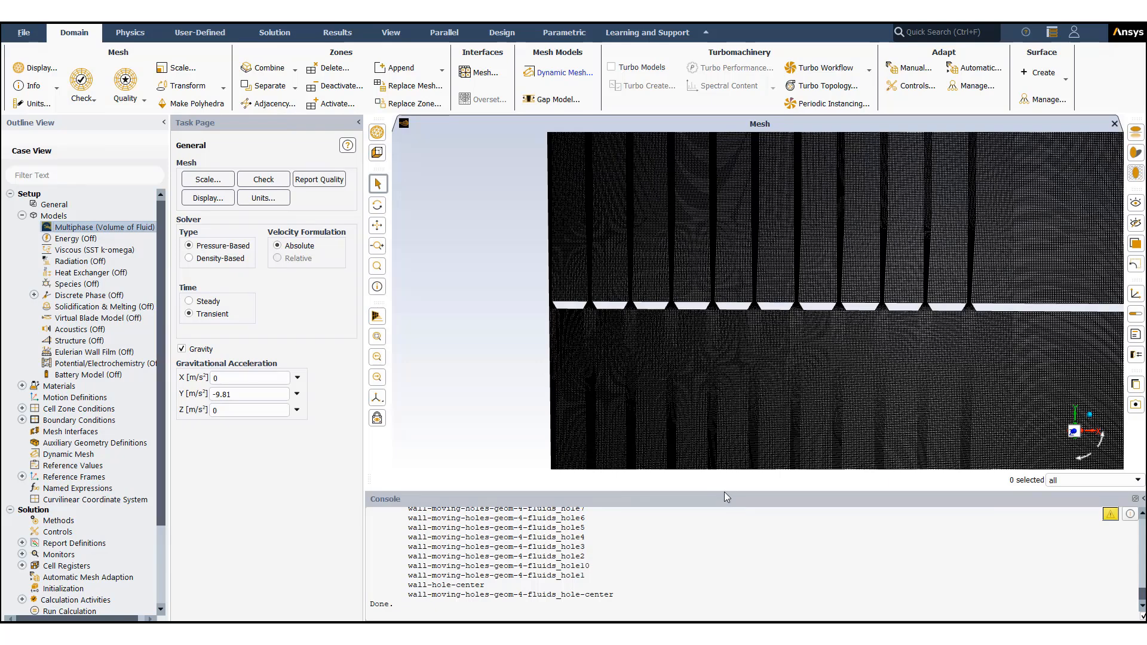
pyautogui.click(21, 216)
# Step: Review the air material's properties and the available density options without changing them
pyautogui.click(21, 227)
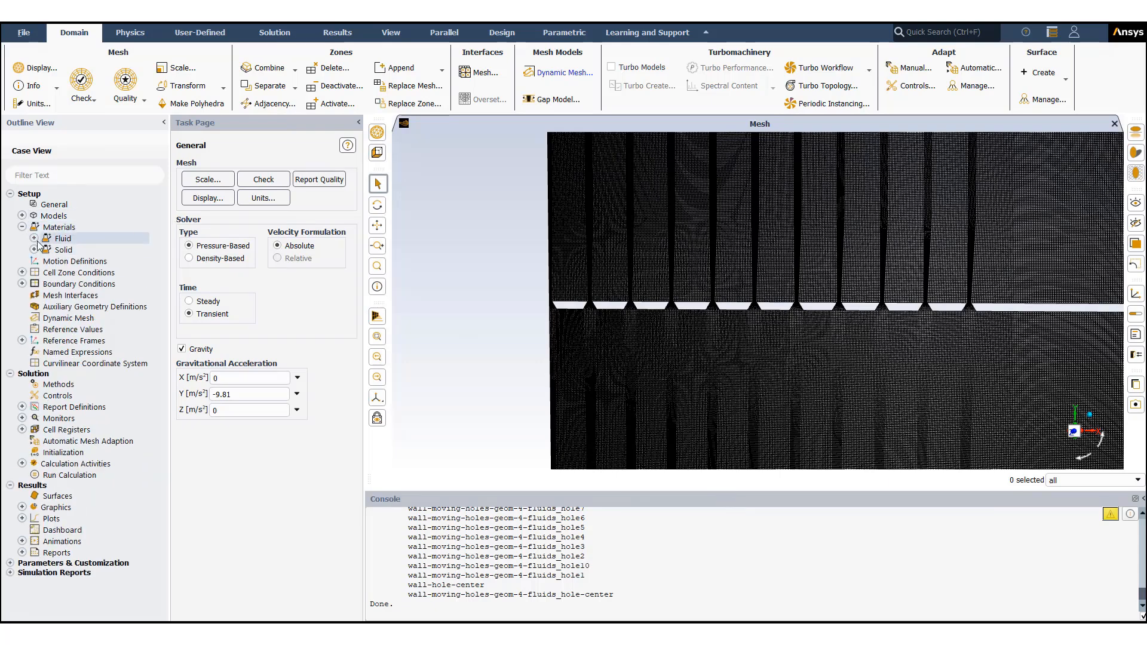
pyautogui.click(33, 238)
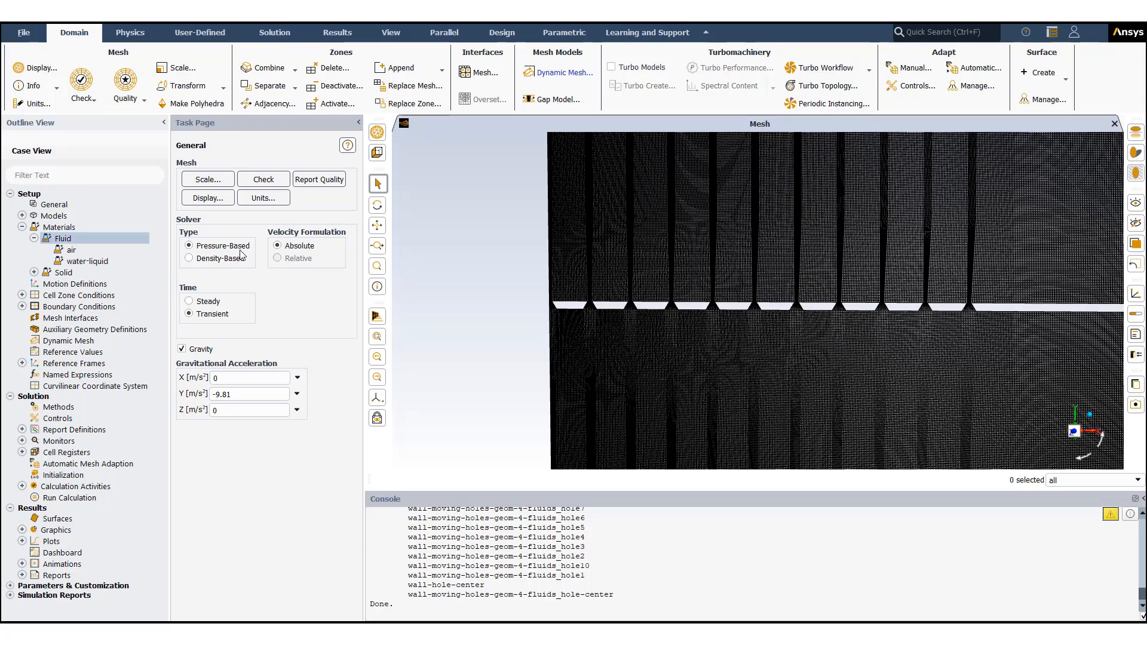
pyautogui.click(76, 250)
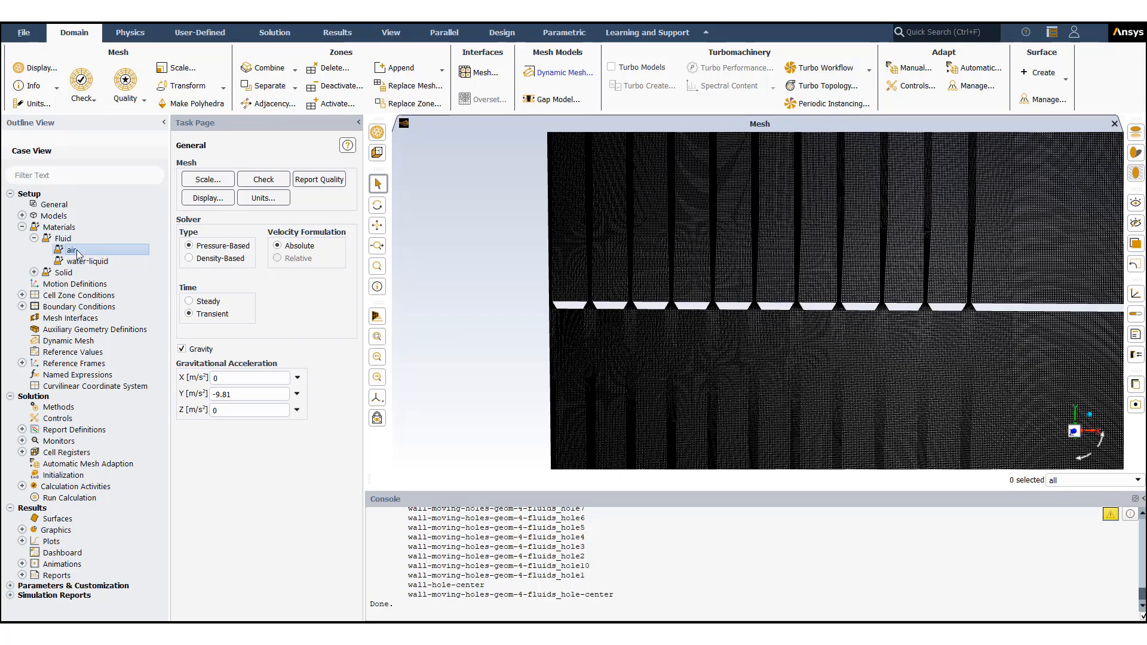
pyautogui.doubleClick(76, 250)
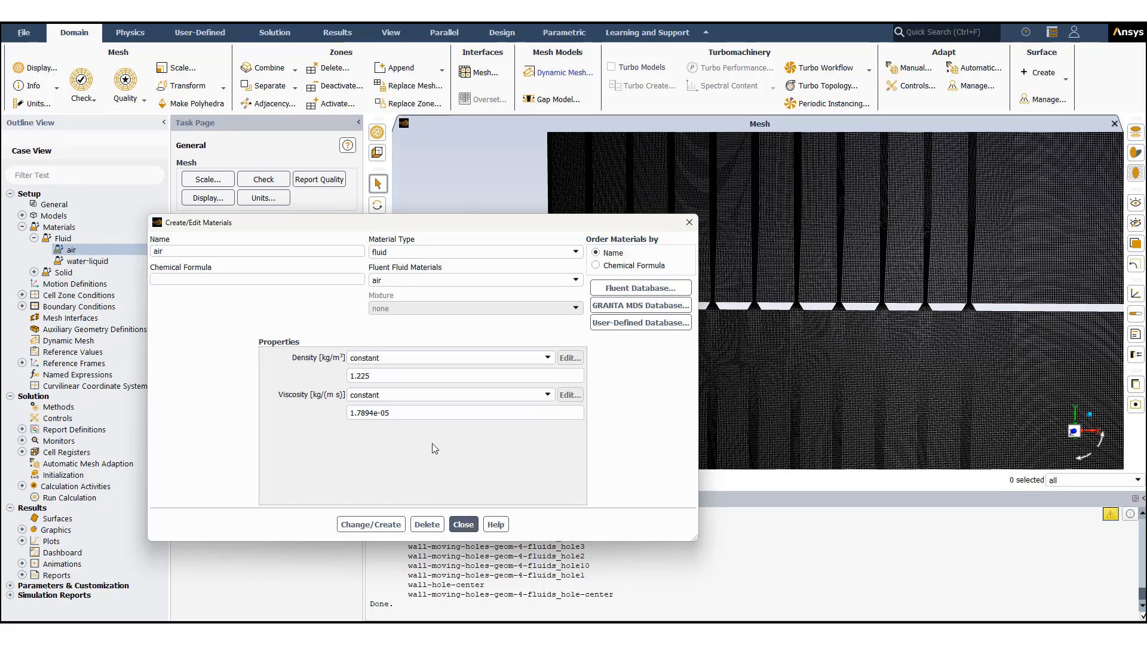
pyautogui.click(548, 358)
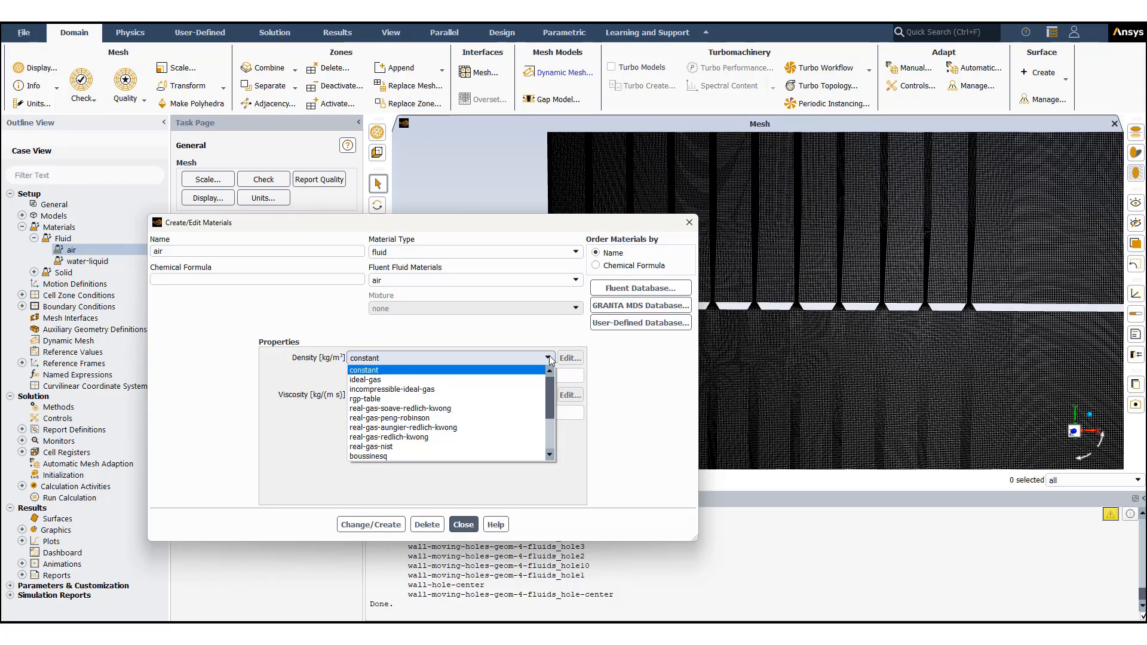
pyautogui.click(472, 525)
pyautogui.click(472, 526)
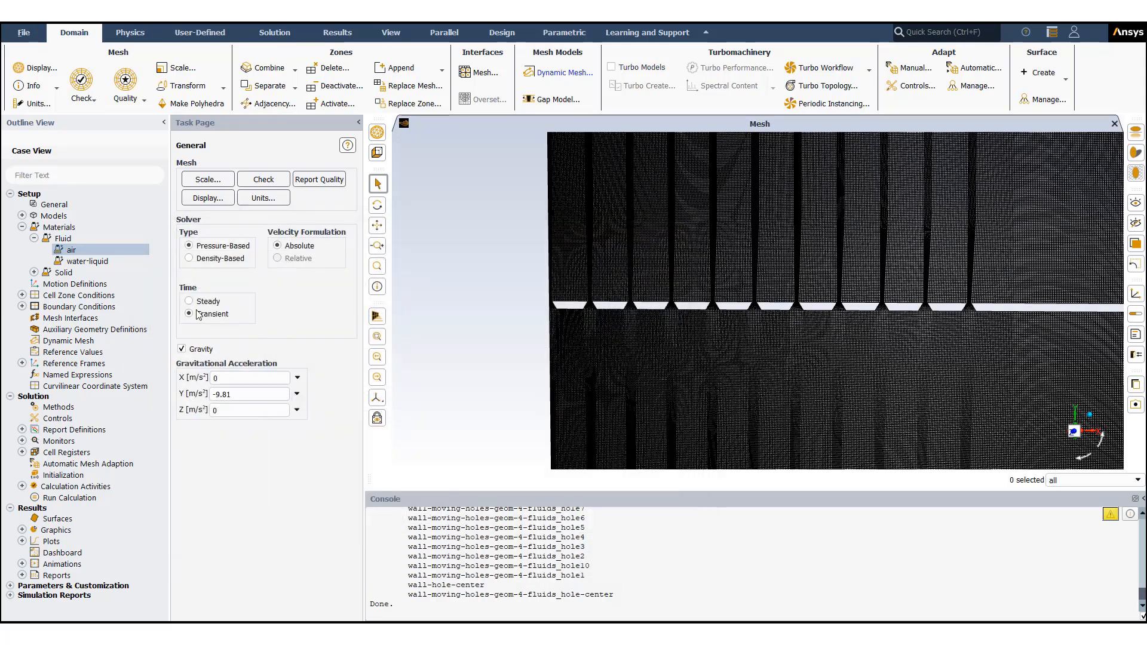
# Step: Review the density and viscosity of the water-liquid material
pyautogui.click(100, 264)
pyautogui.doubleClick(100, 264)
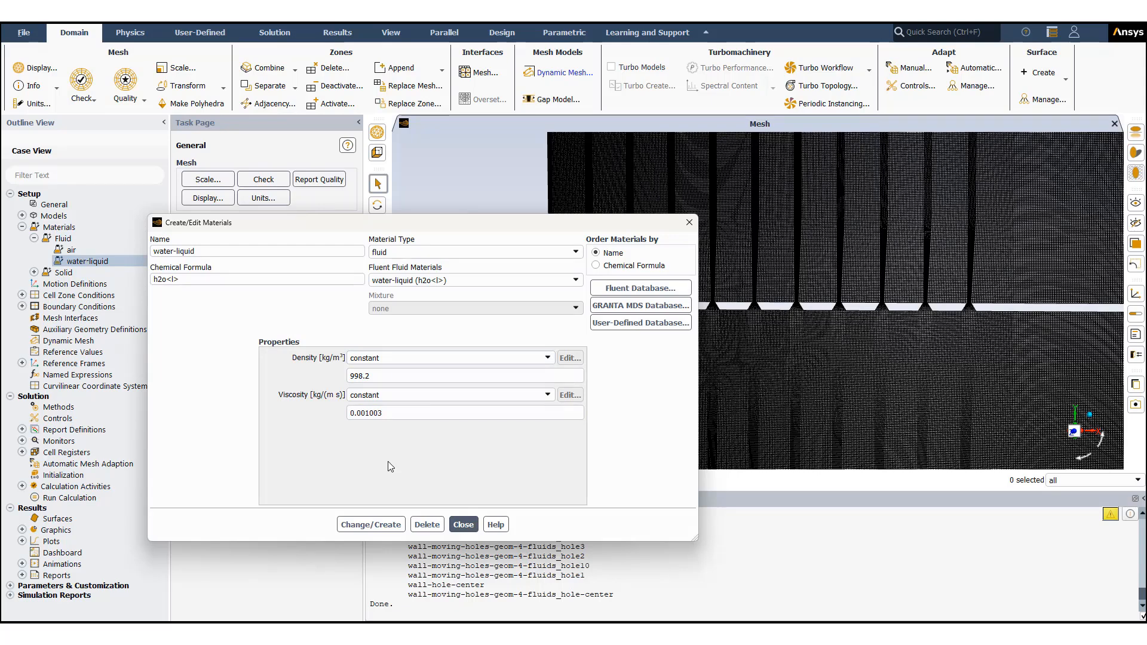
pyautogui.click(463, 524)
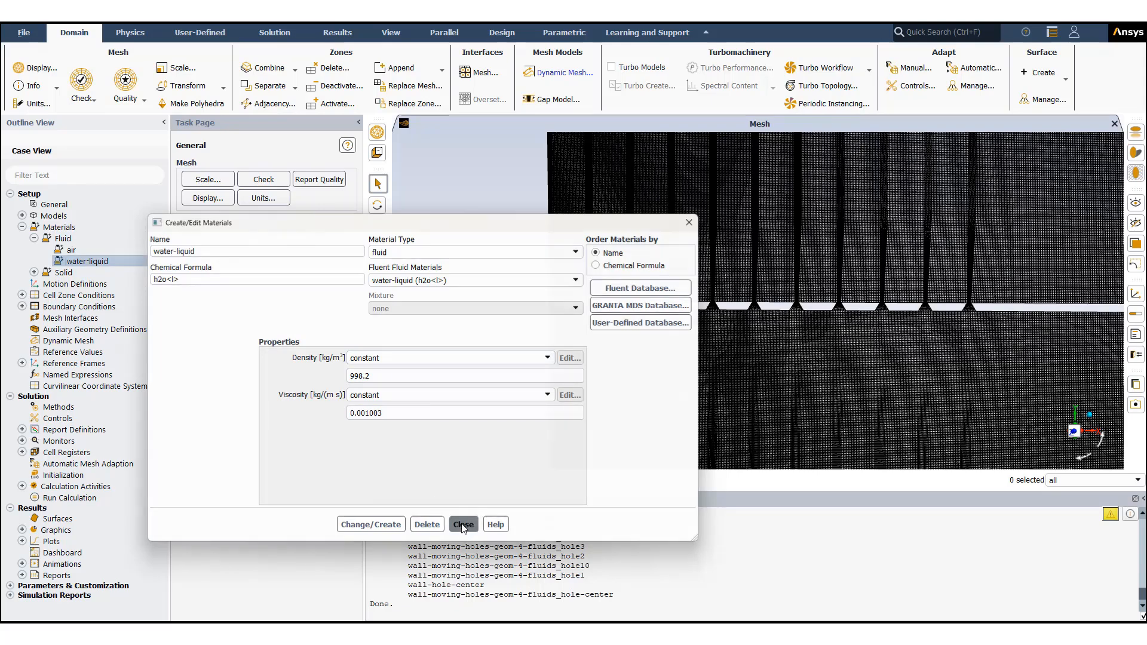
pyautogui.click(21, 228)
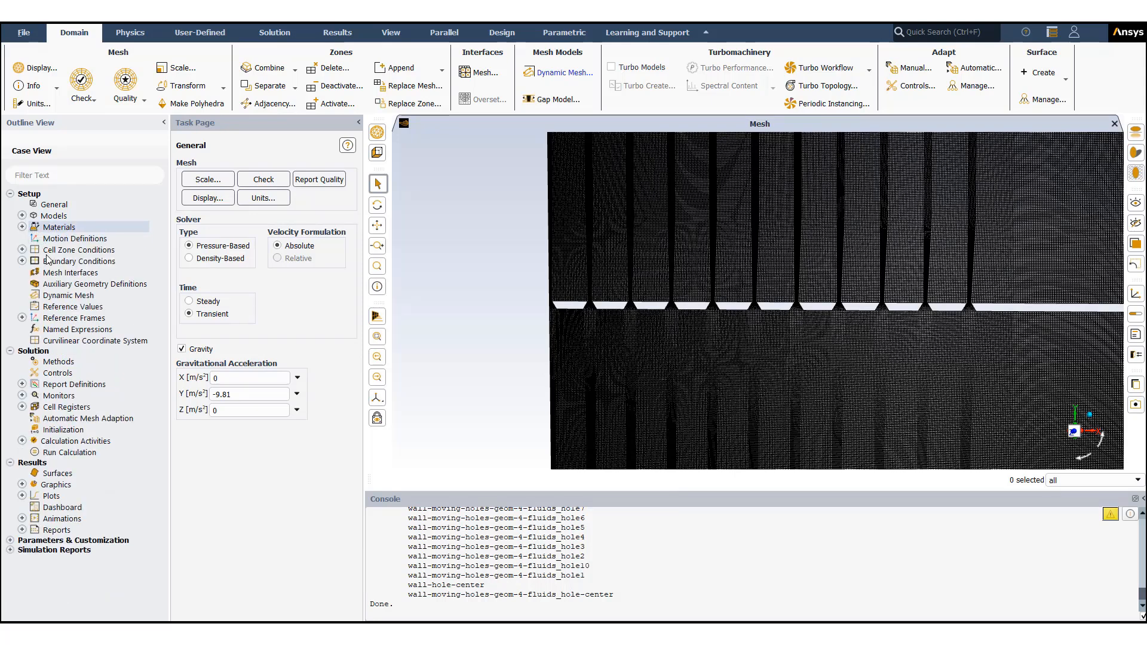
# Step: Review the dynamic mesh methods and the list of dynamic mesh zones, including the zone definition options
pyautogui.click(68, 295)
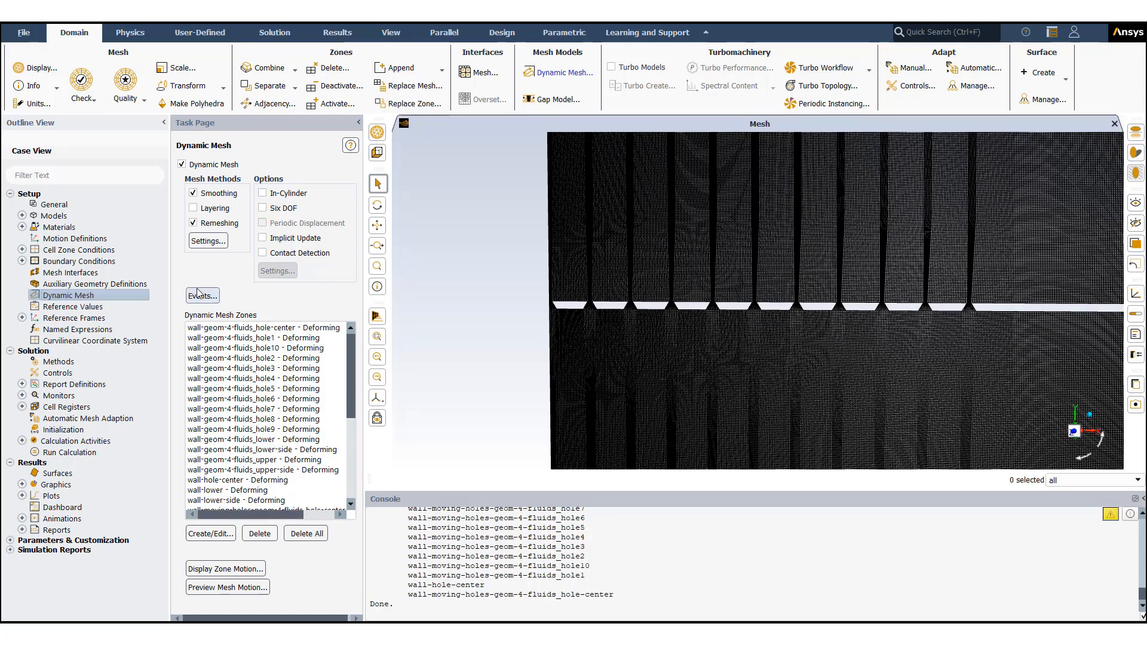
pyautogui.click(210, 533)
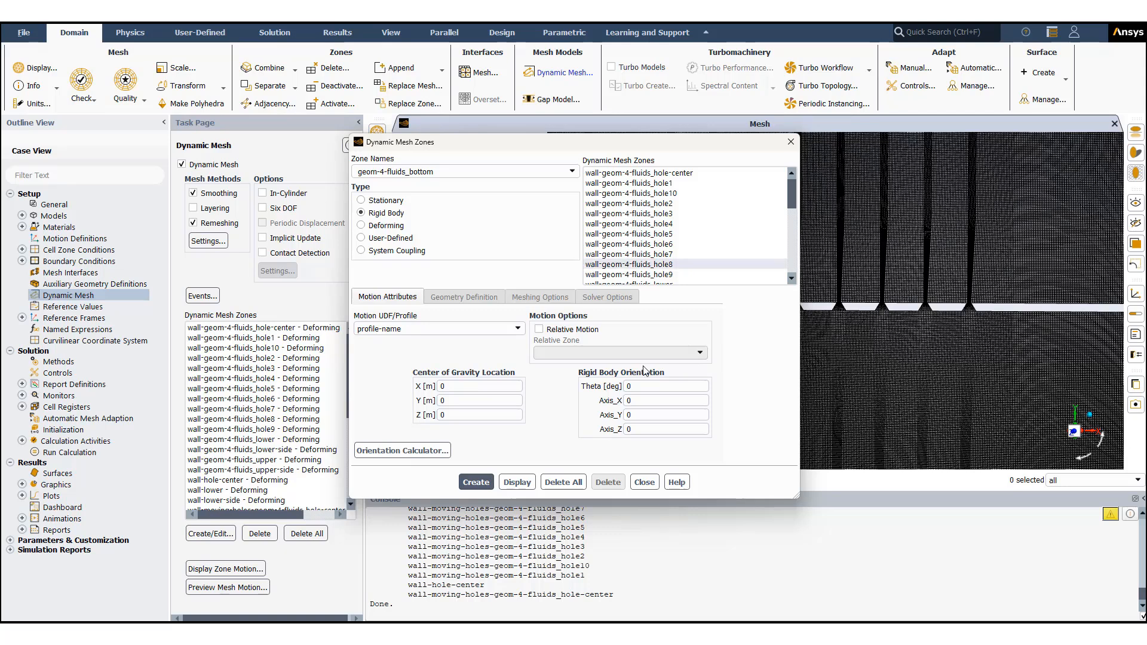
pyautogui.click(644, 483)
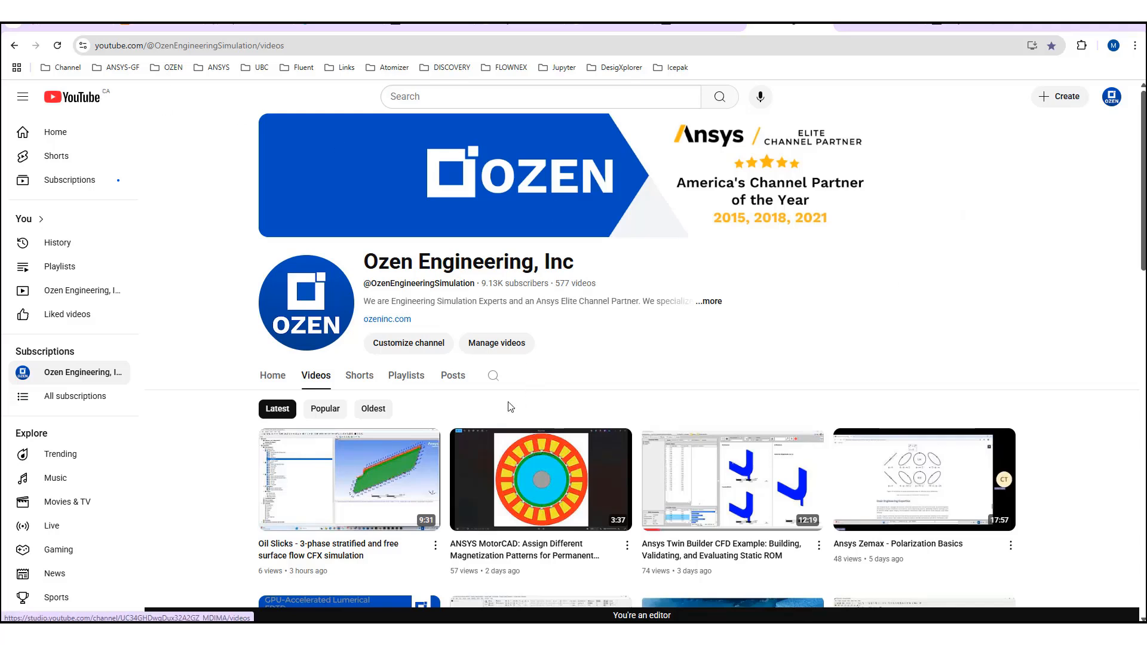
# Step: Find the Dynamic Mesh Motion in Ansys Fluent video series in the channel's YouTube Studio content, and return to Fluent
pyautogui.click(877, 27)
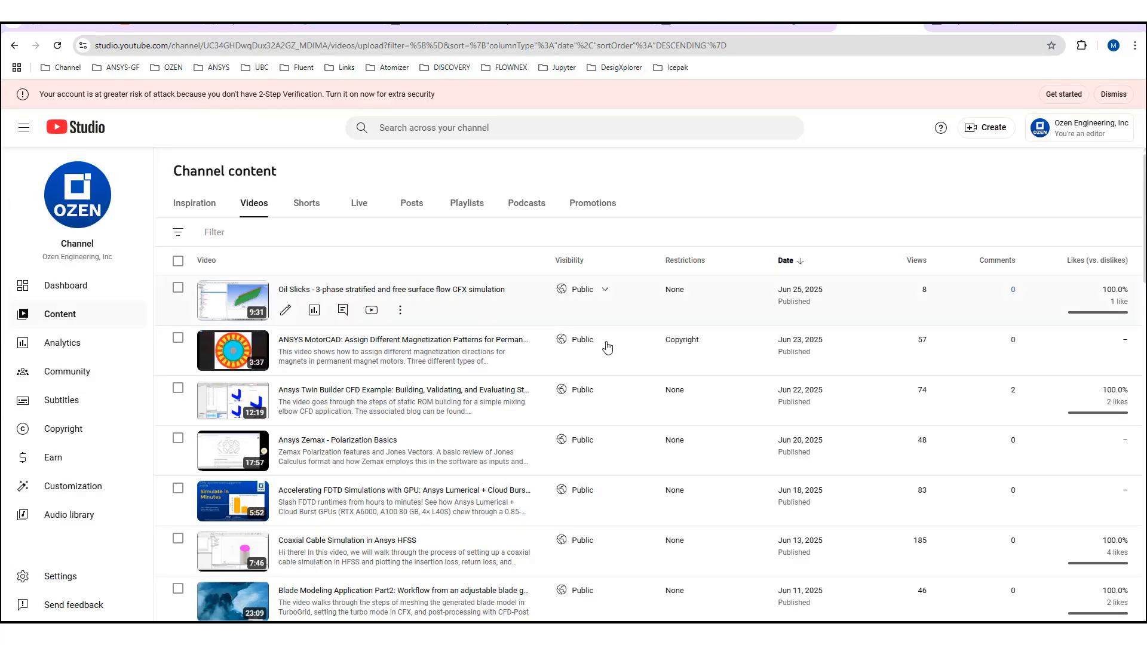
pyautogui.scroll(-10, 443, 436)
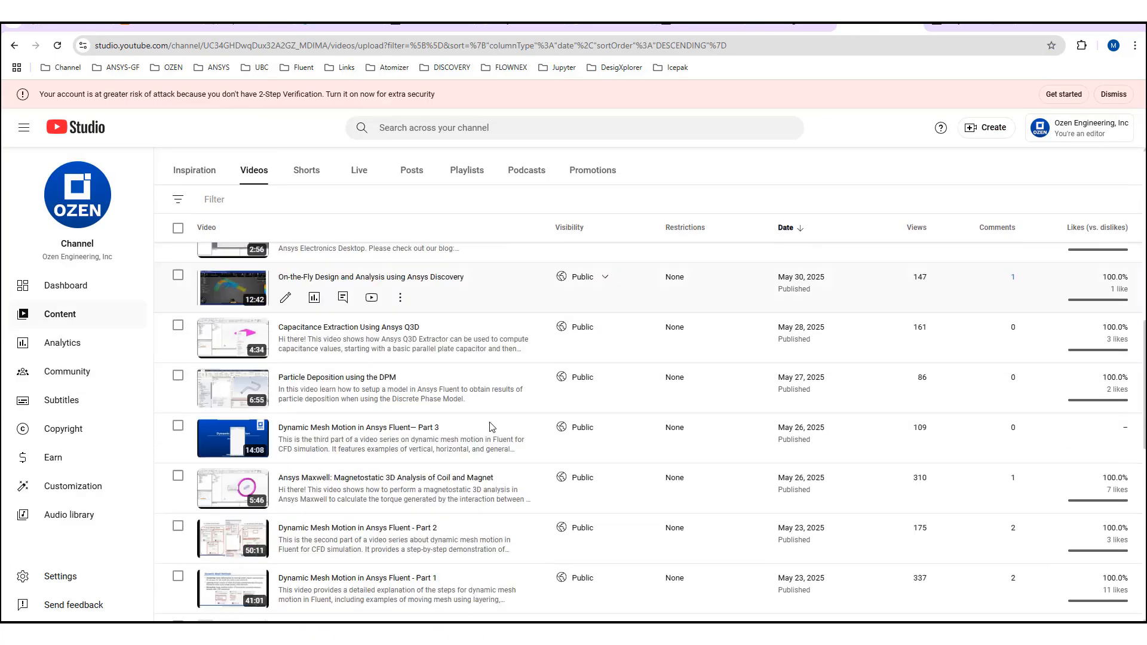
pyautogui.scroll(-1, 490, 427)
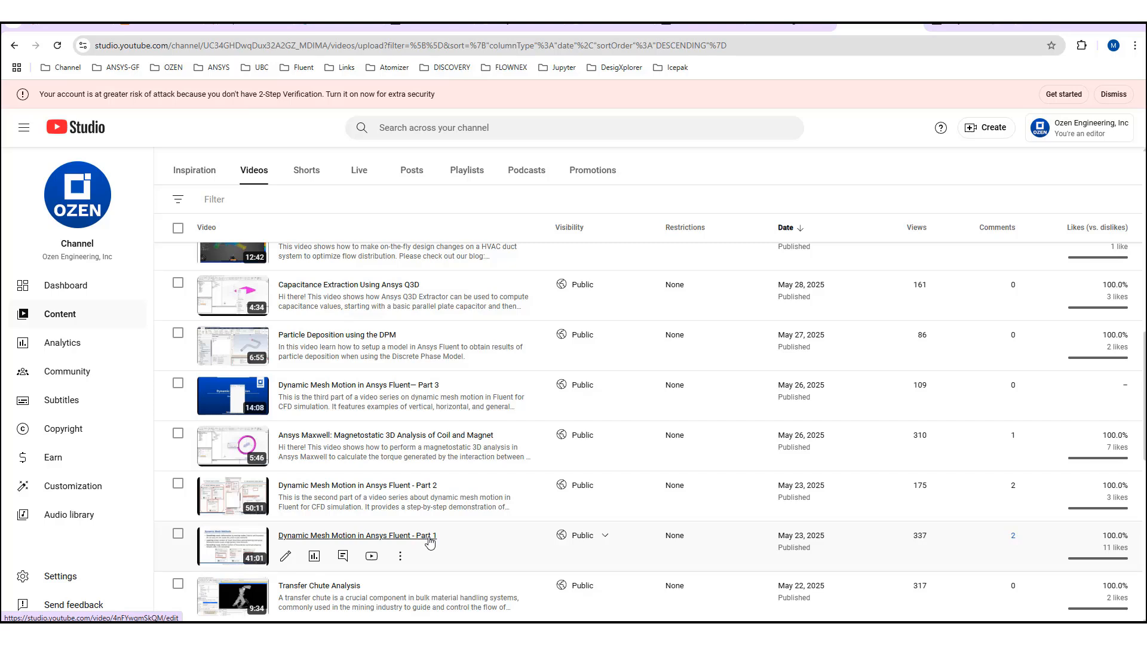
pyautogui.moveTo(681, 619)
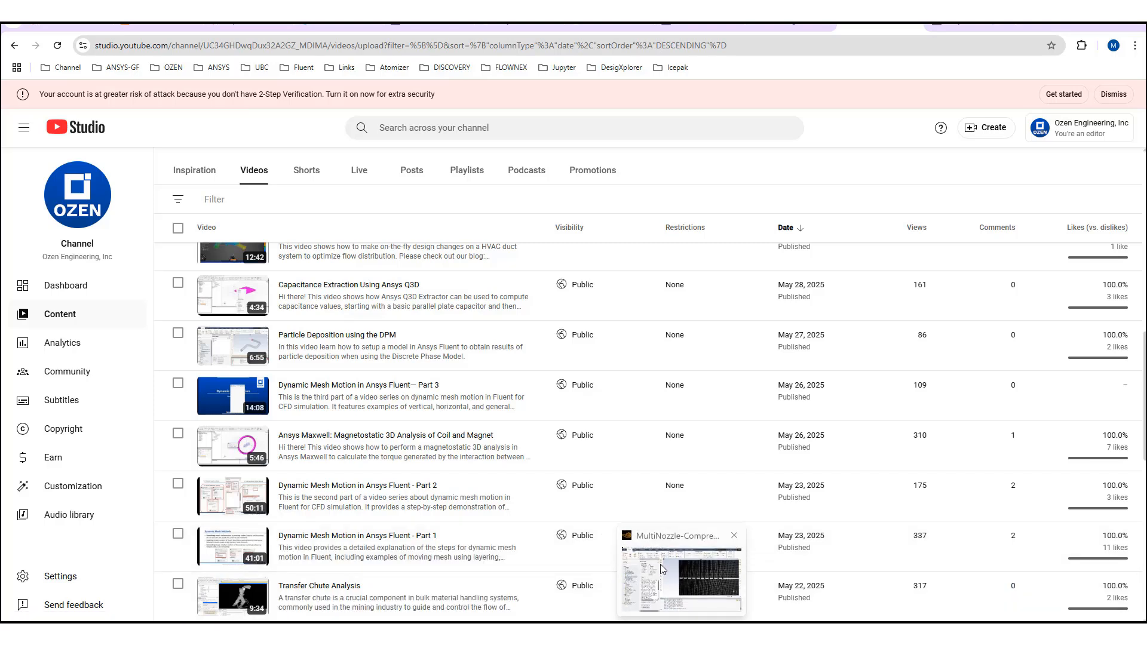
pyautogui.click(661, 564)
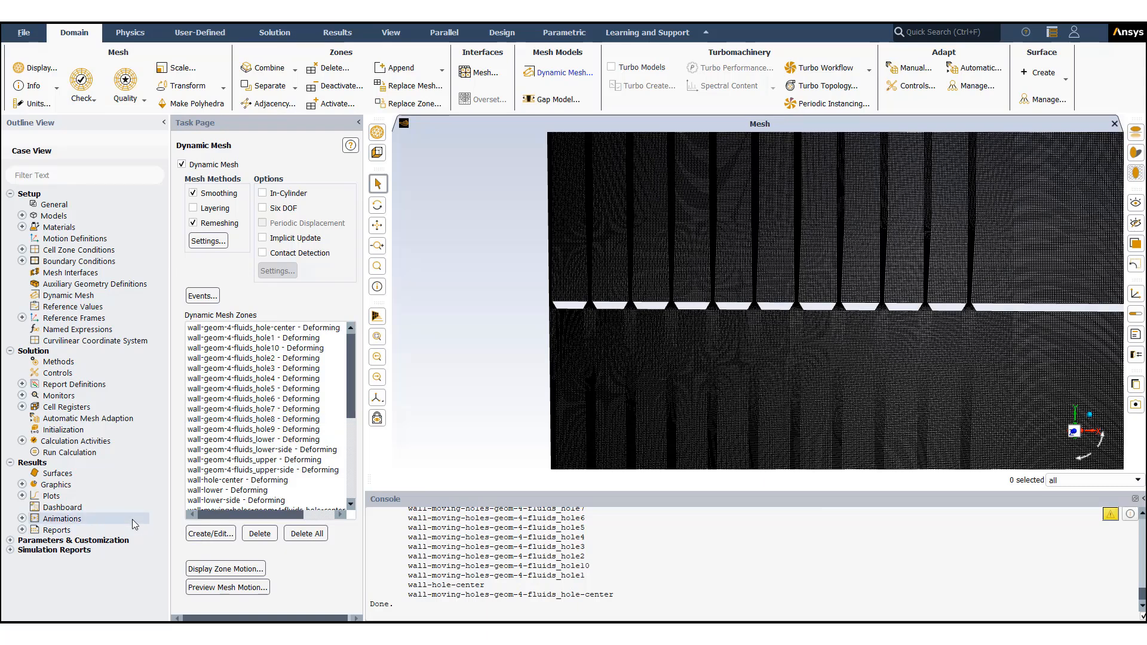
# Step: Review the solution methods and initialize the solution with Standard Initialization
pyautogui.click(65, 363)
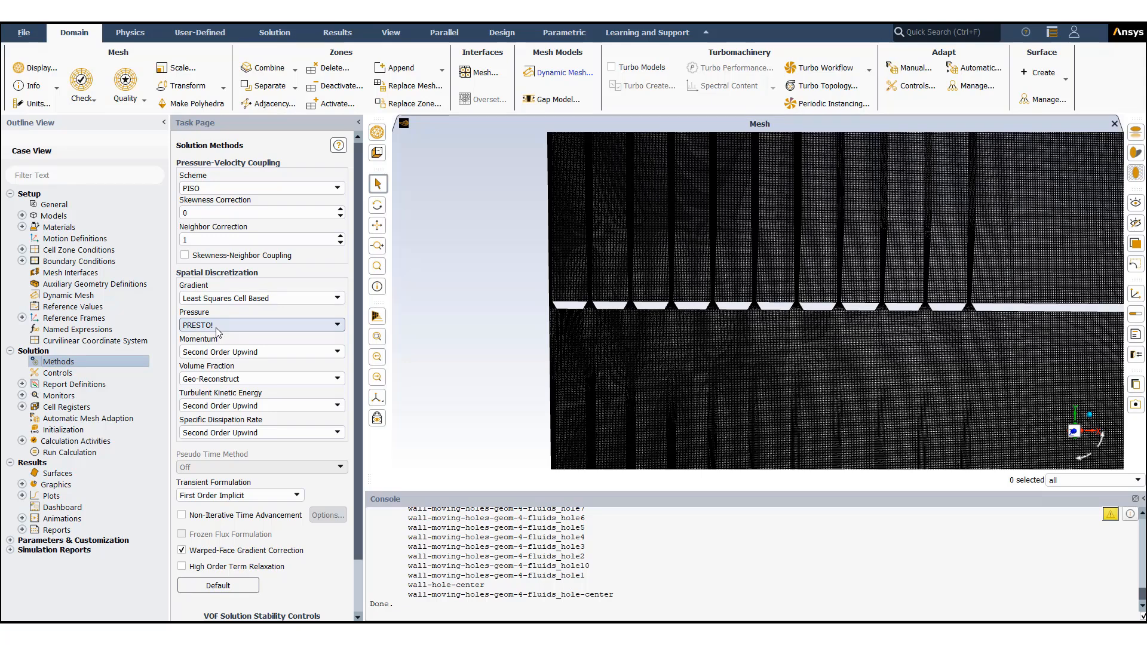
pyautogui.click(61, 430)
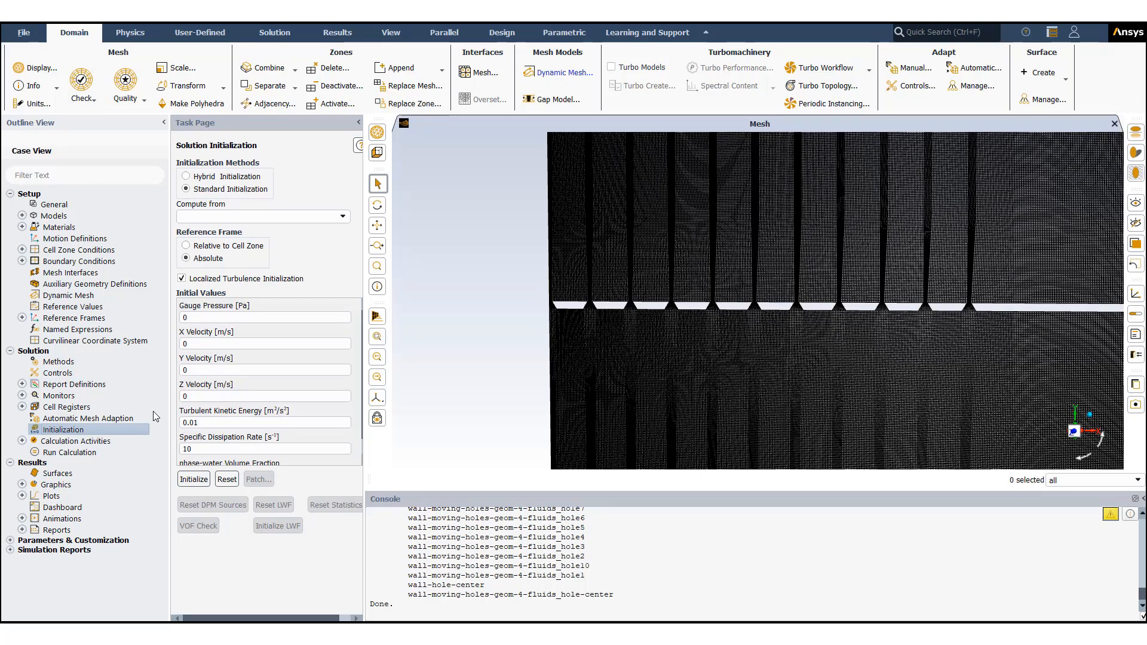
pyautogui.click(188, 480)
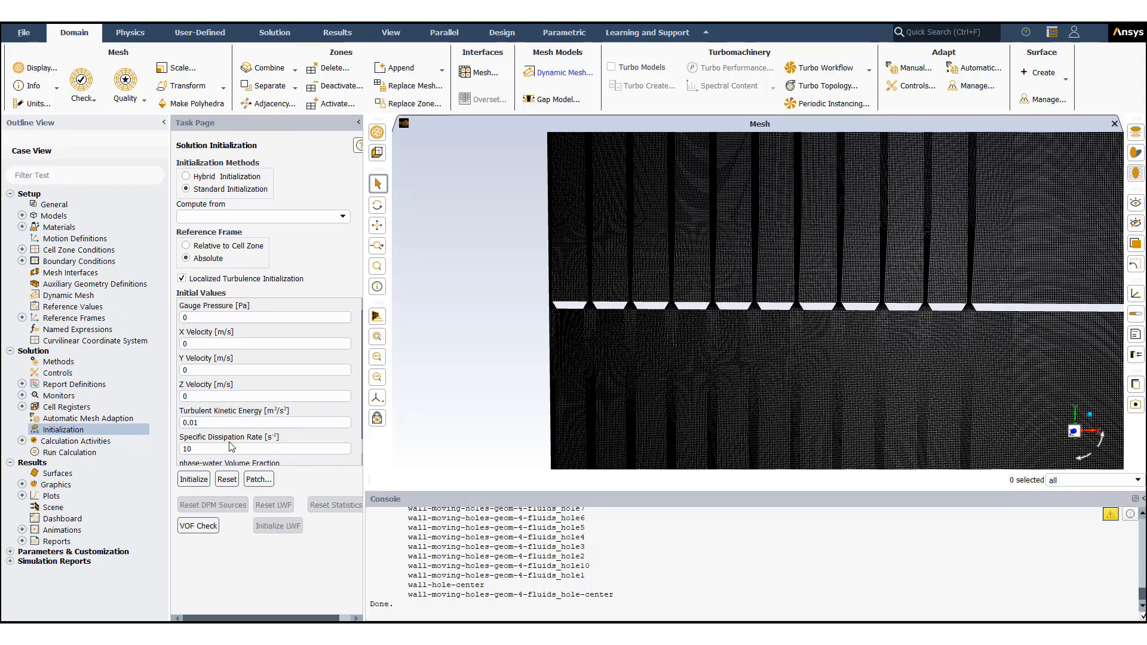
# Step: Reinitialize the solution, discarding the unsaved solution data
pyautogui.click(193, 480)
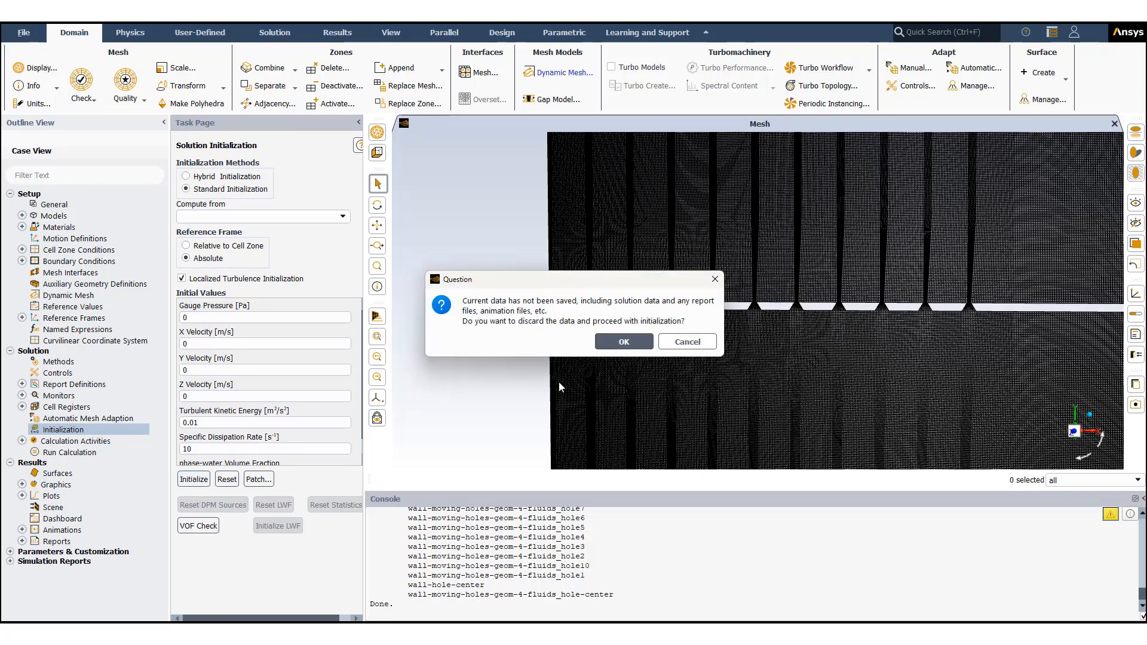
pyautogui.click(610, 342)
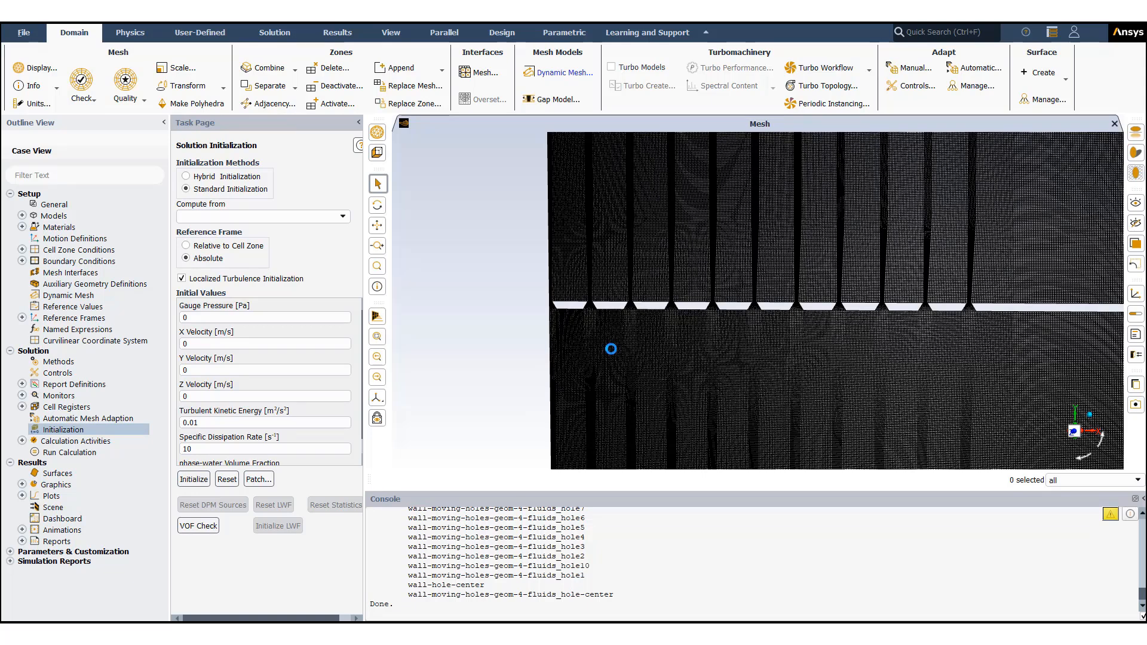
pyautogui.click(259, 479)
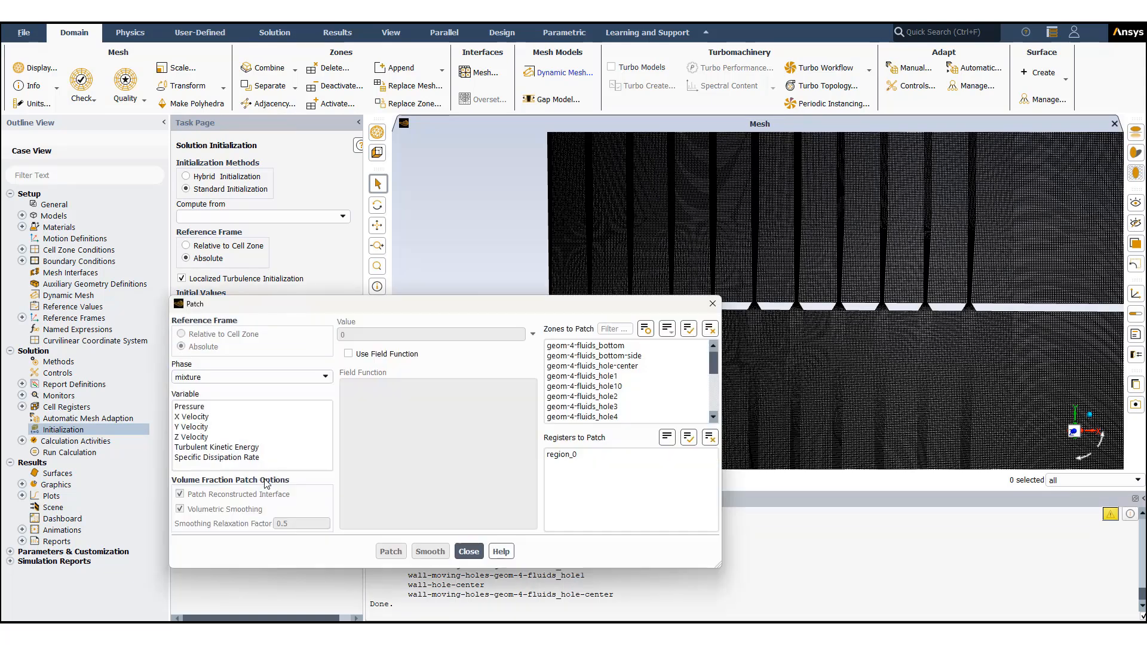
pyautogui.moveTo(359, 305); pyautogui.dragTo(227, 206)
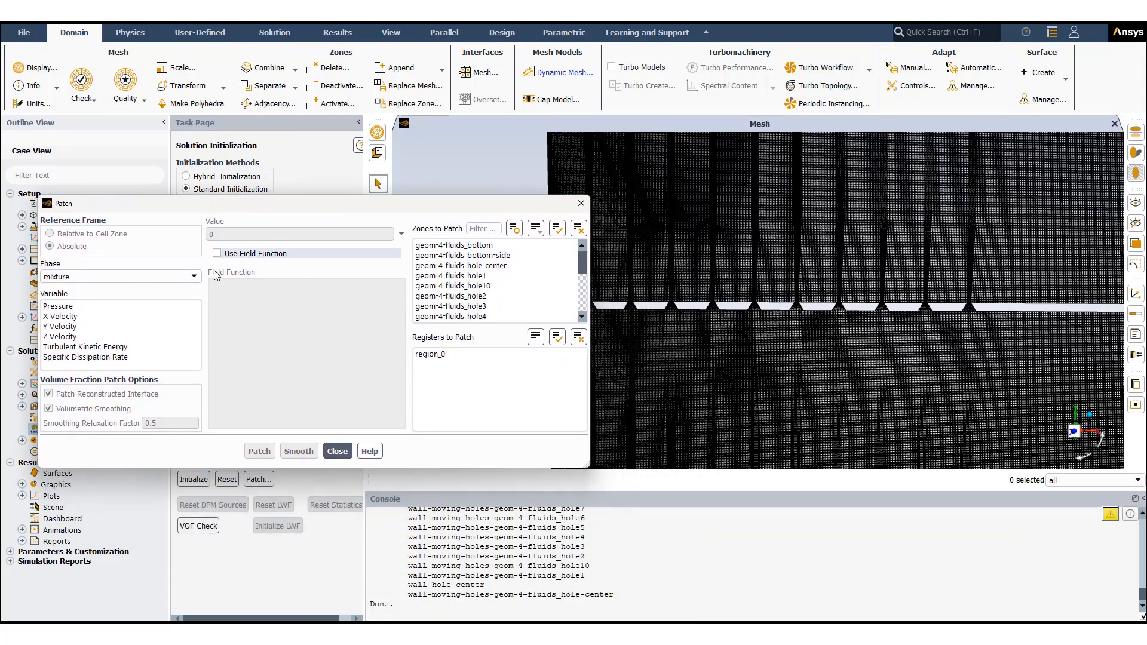
pyautogui.click(195, 277)
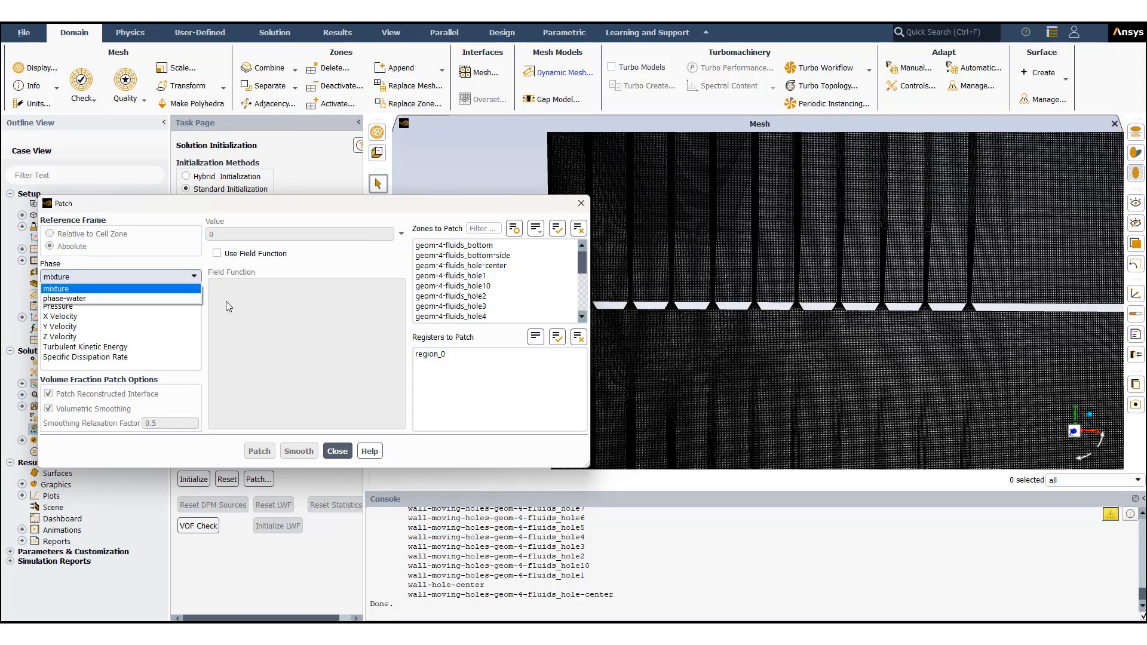
pyautogui.click(337, 449)
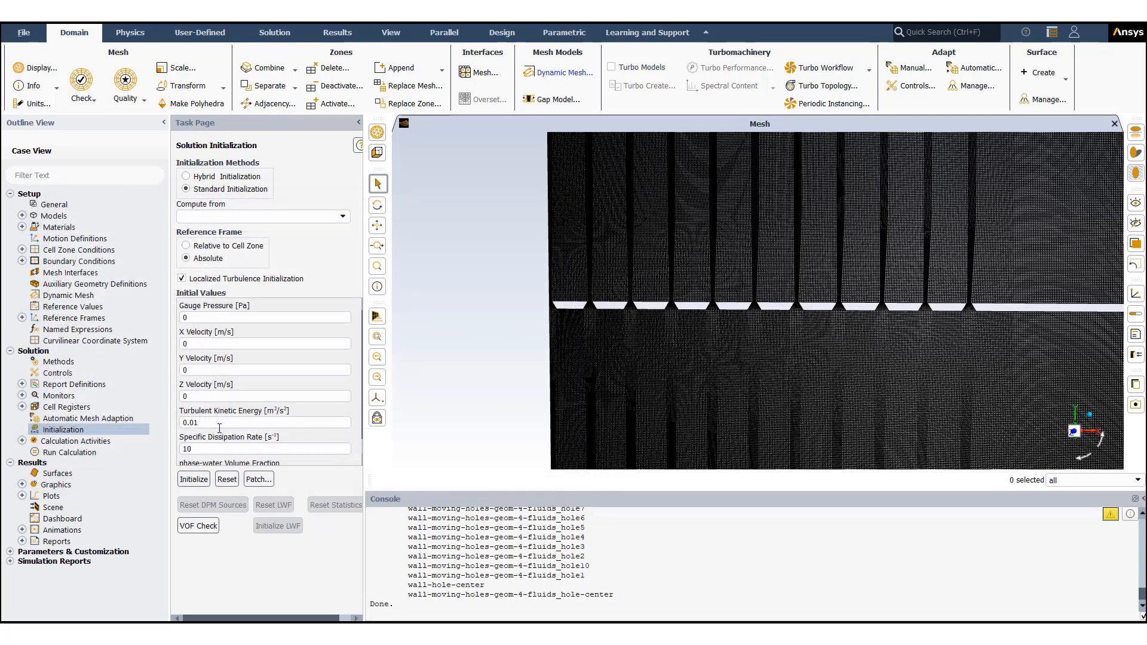
# Step: Check the initial phase-water volume fraction, and patch the phase-water Volume Fraction with a value of 1 in the region_0 register
pyautogui.scroll(-1, 219, 428)
pyautogui.click(193, 459)
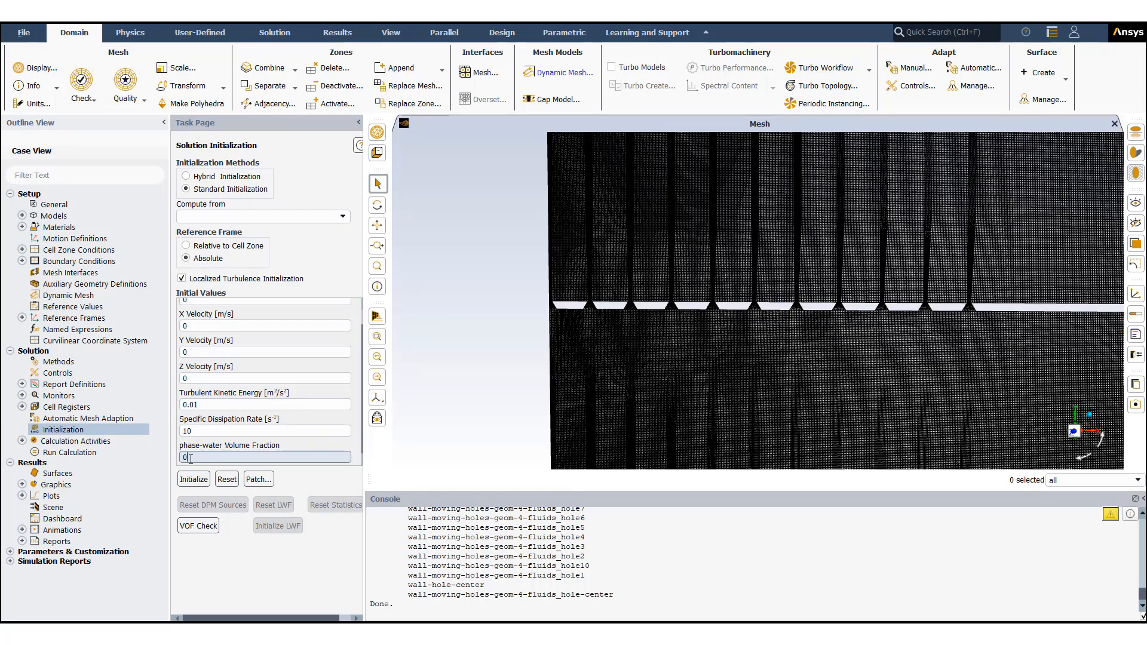
pyautogui.click(258, 480)
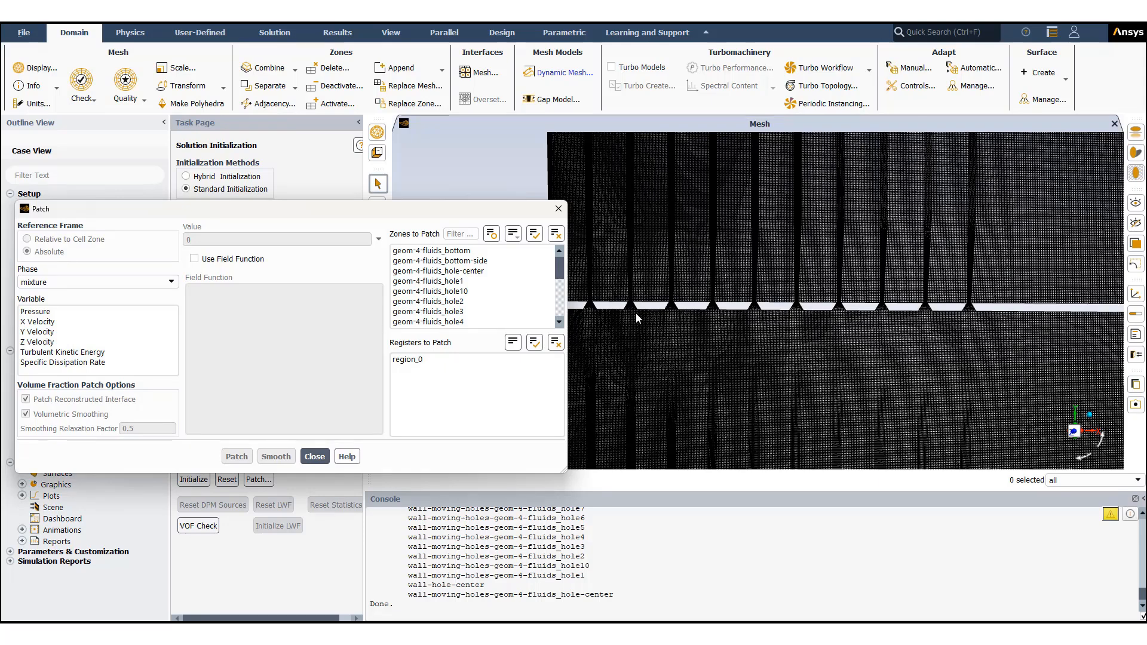
pyautogui.moveTo(233, 215); pyautogui.dragTo(240, 212)
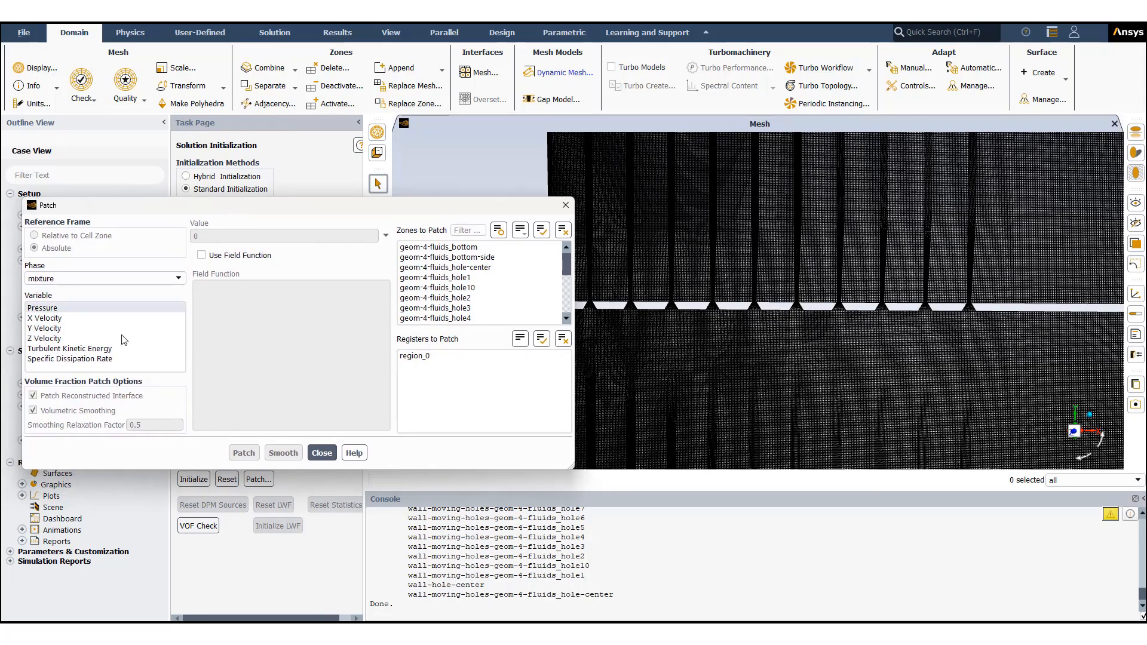
pyautogui.click(131, 278)
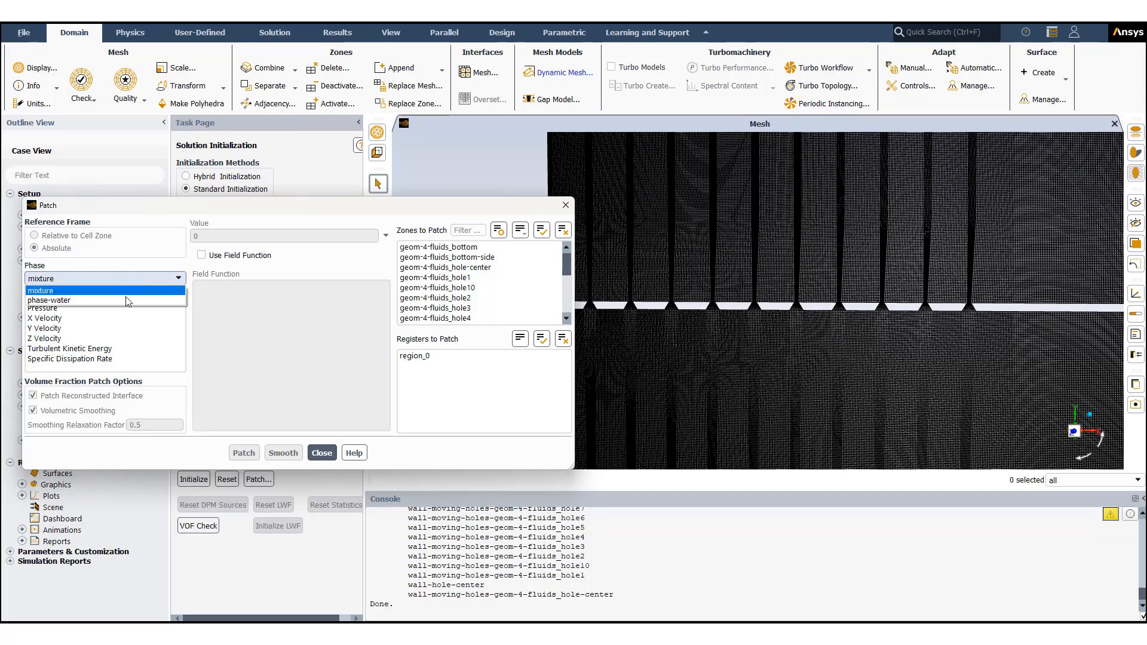
pyautogui.click(128, 299)
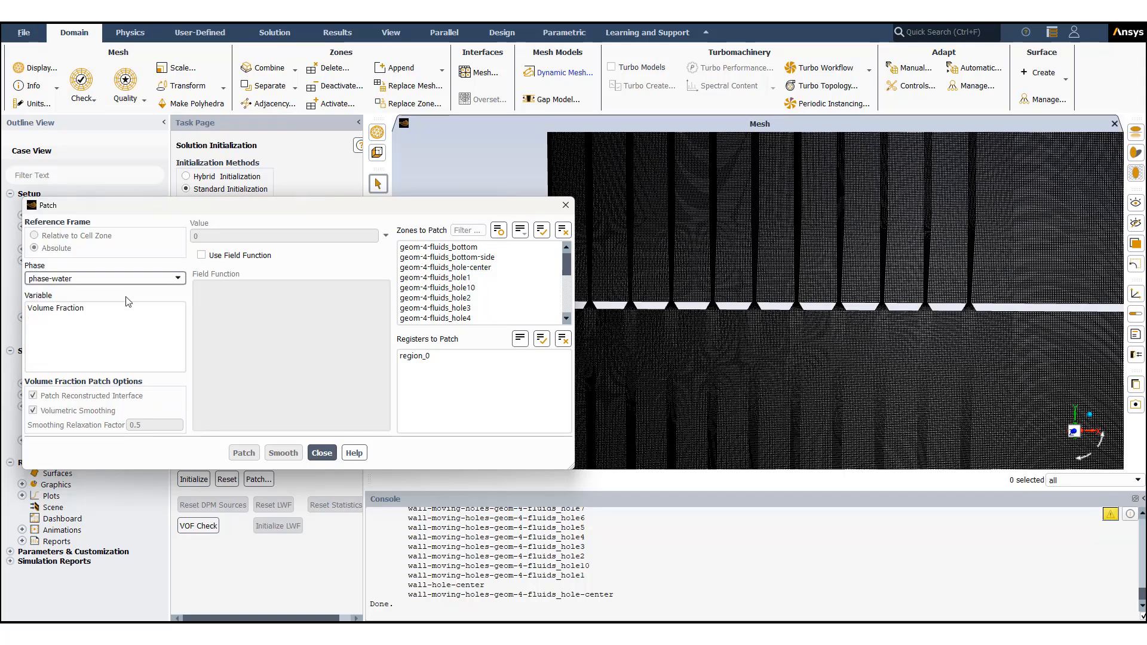
pyautogui.click(67, 310)
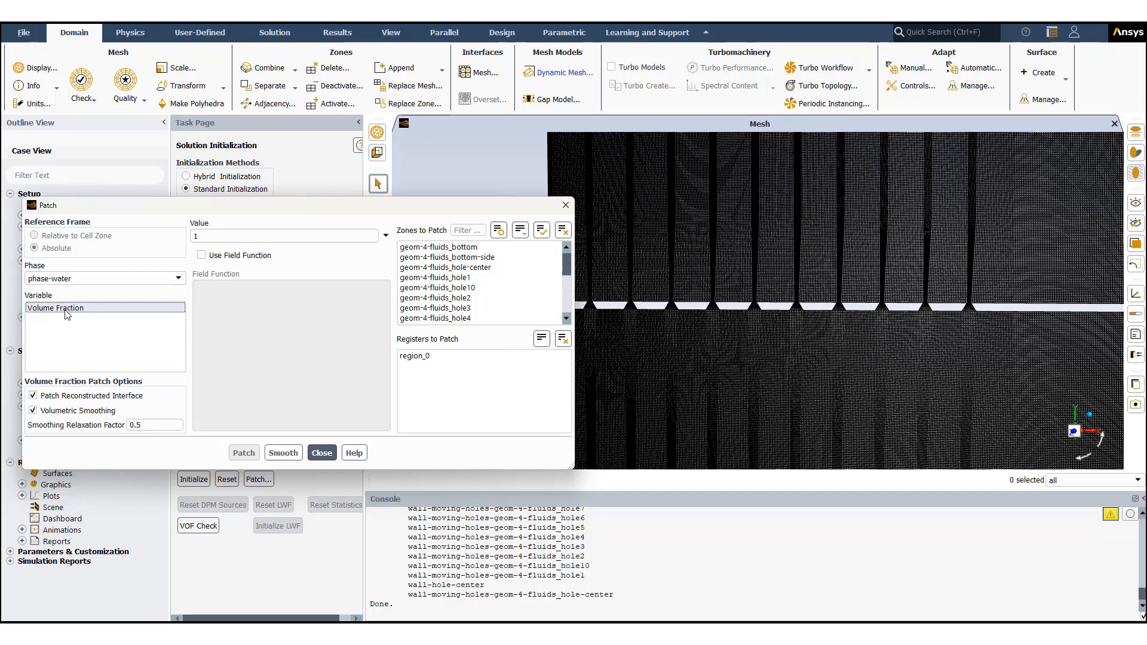
pyautogui.click(418, 358)
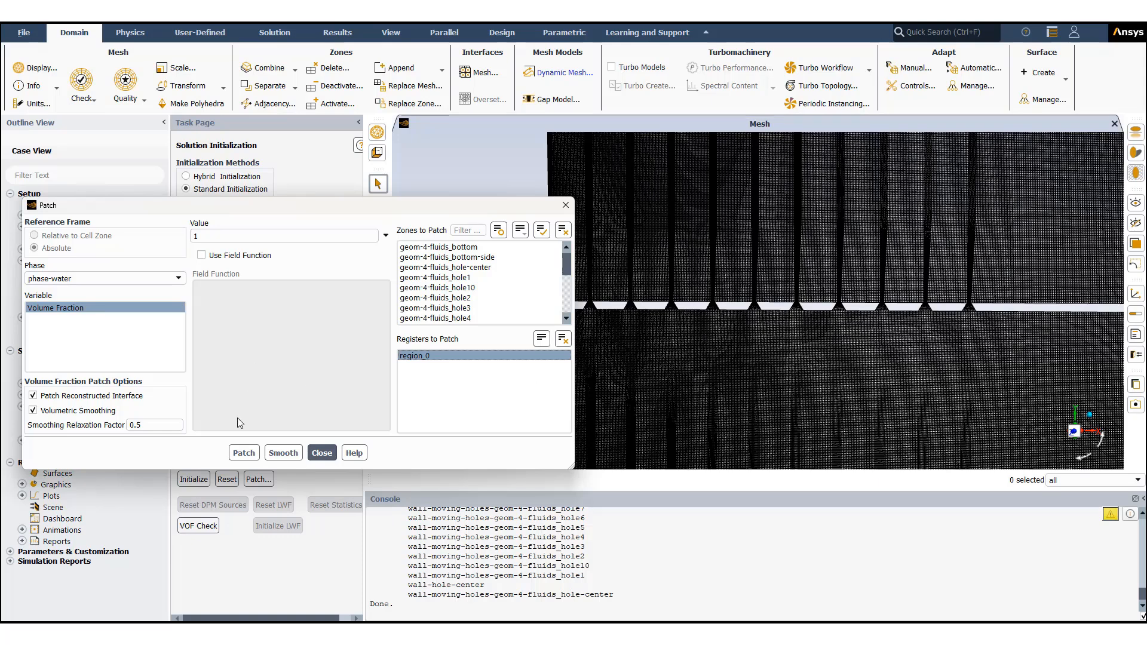
pyautogui.click(242, 453)
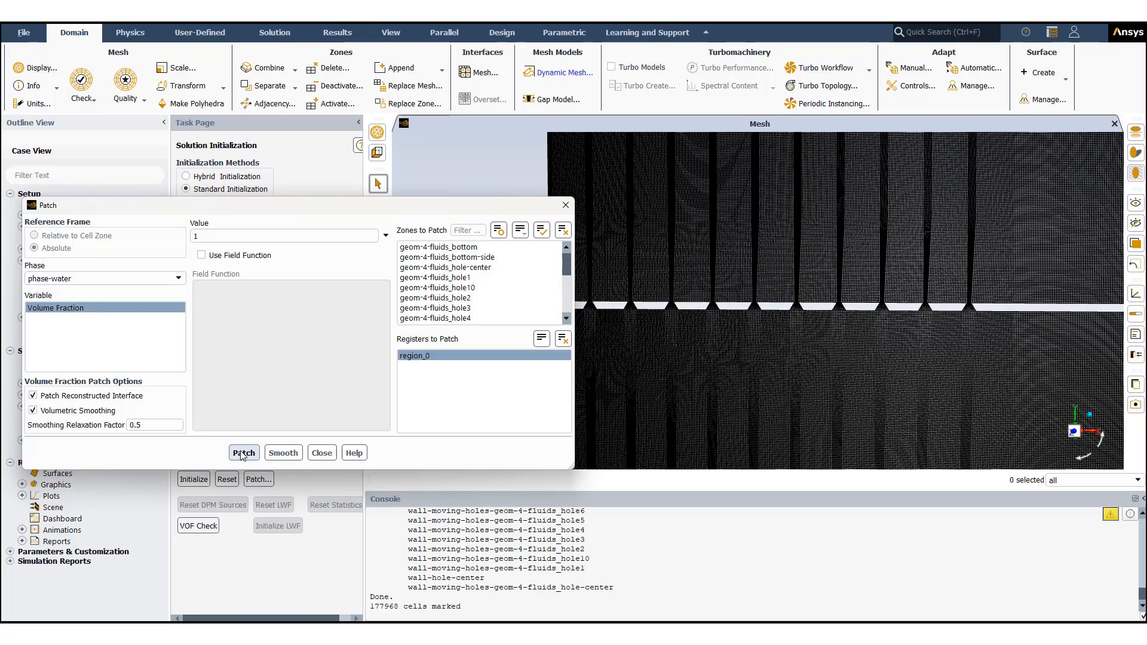
pyautogui.click(322, 453)
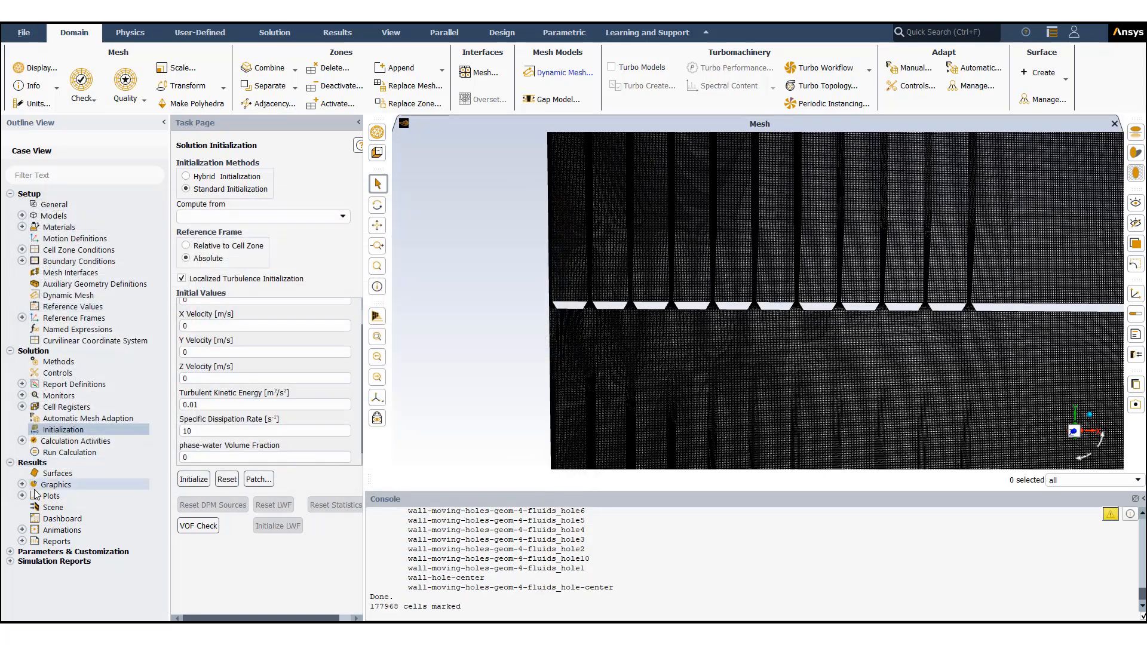
# Step: Display the existing contour-vof plot of the phase-water volume fraction
pyautogui.click(22, 484)
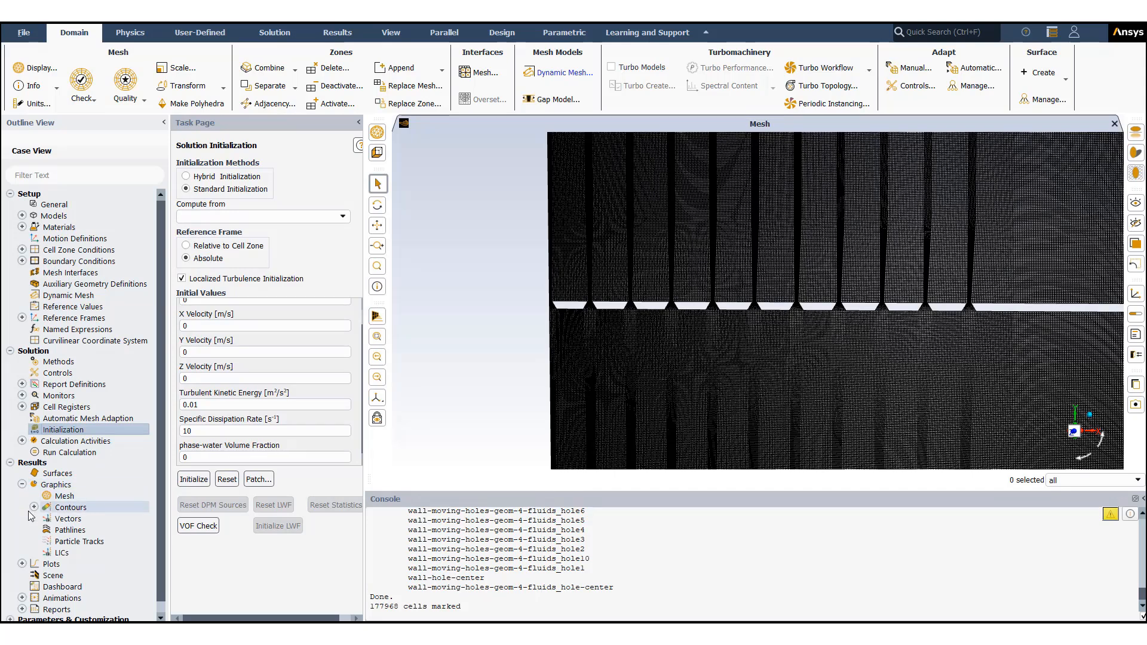
pyautogui.click(34, 508)
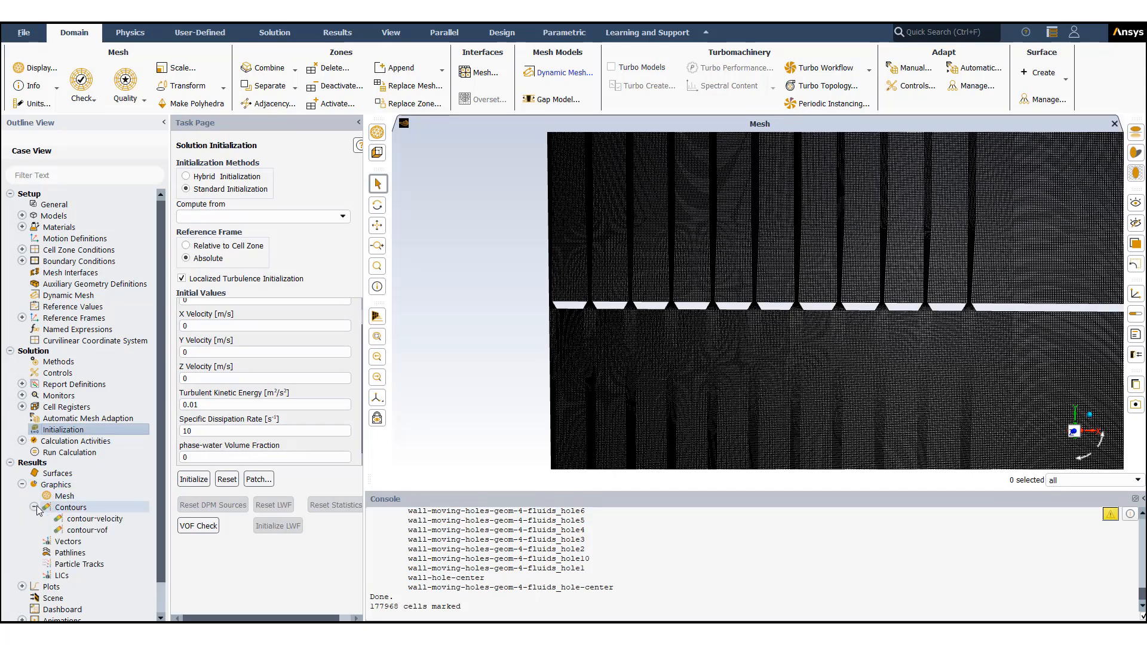
pyautogui.click(91, 531)
pyautogui.doubleClick(92, 531)
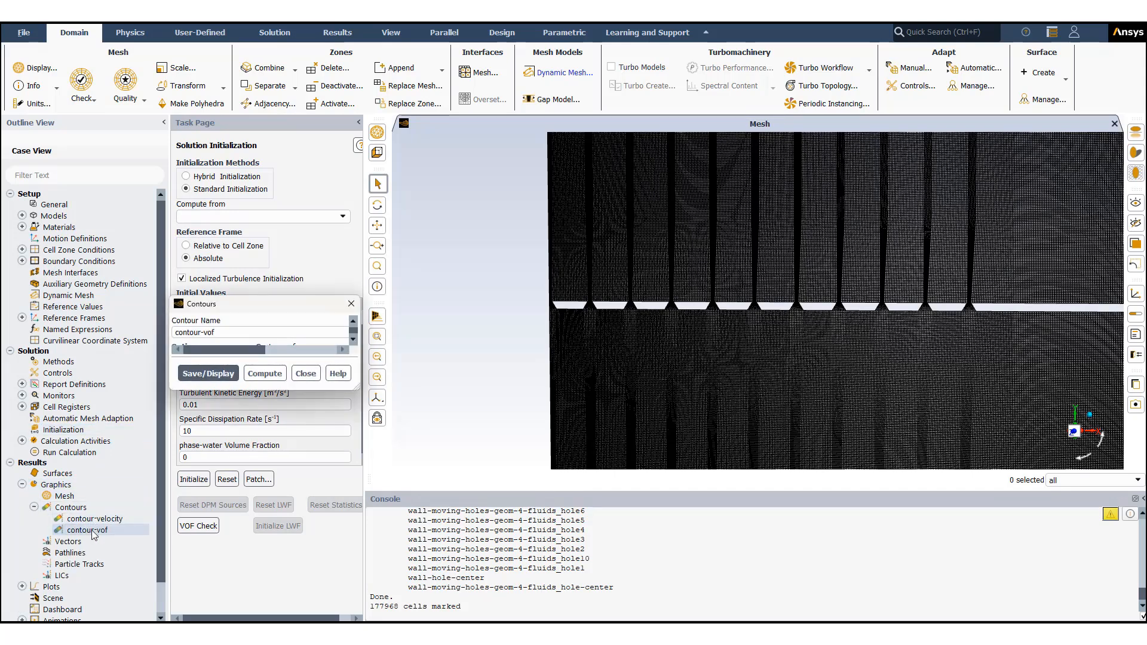
pyautogui.moveTo(316, 233); pyautogui.dragTo(125, 183)
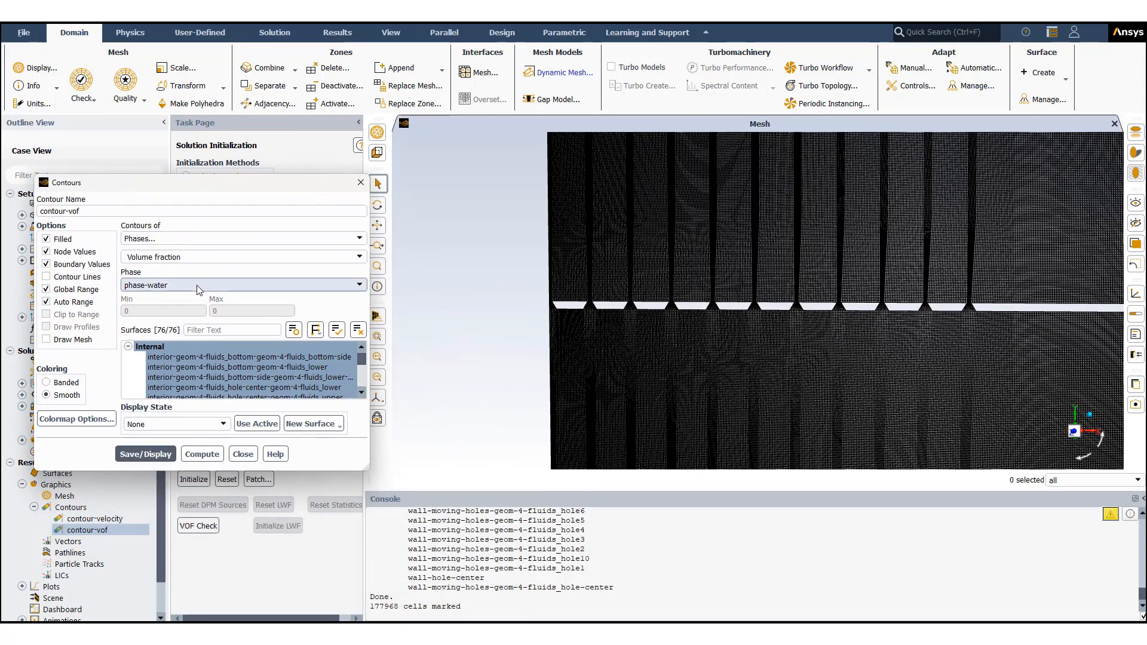
pyautogui.click(154, 458)
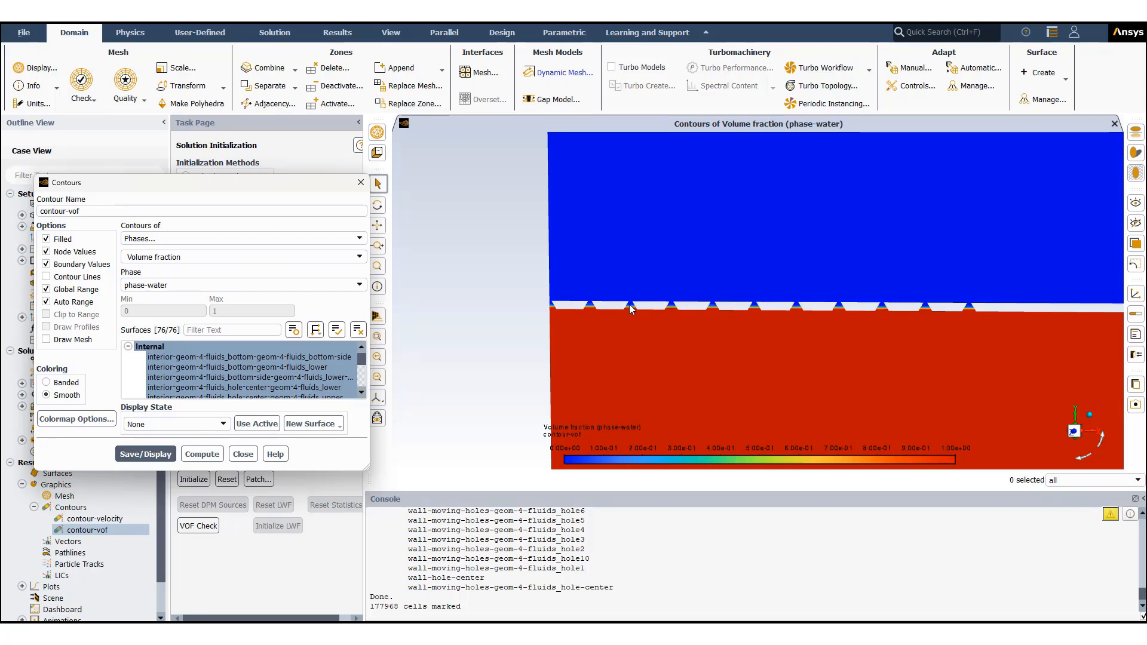
# Step: Examine the initial water and air distribution around the atomizer holes in the volume fraction contours, and close the contour settings
pyautogui.scroll(5, 550, 316)
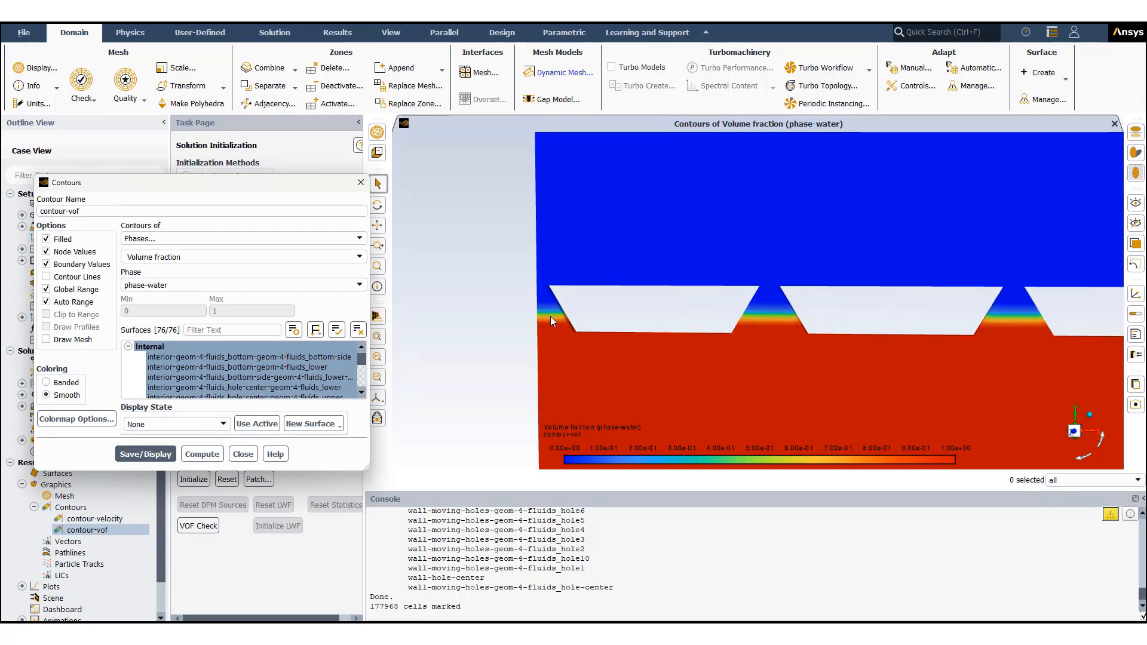
pyautogui.scroll(2, 550, 317)
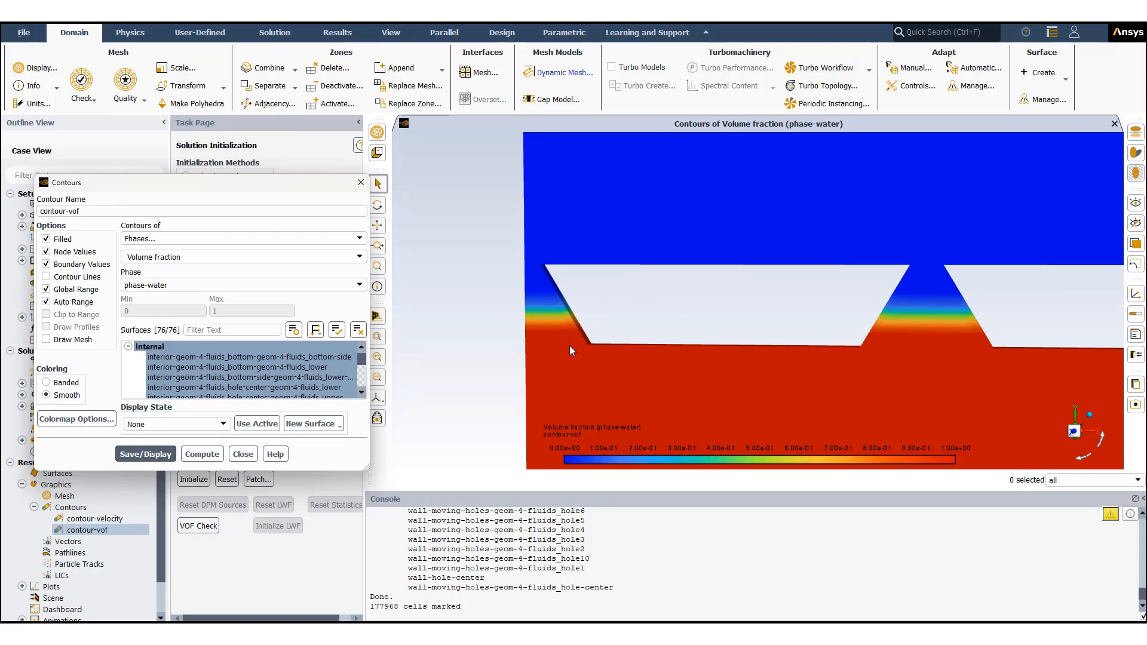
pyautogui.scroll(-5, 560, 349)
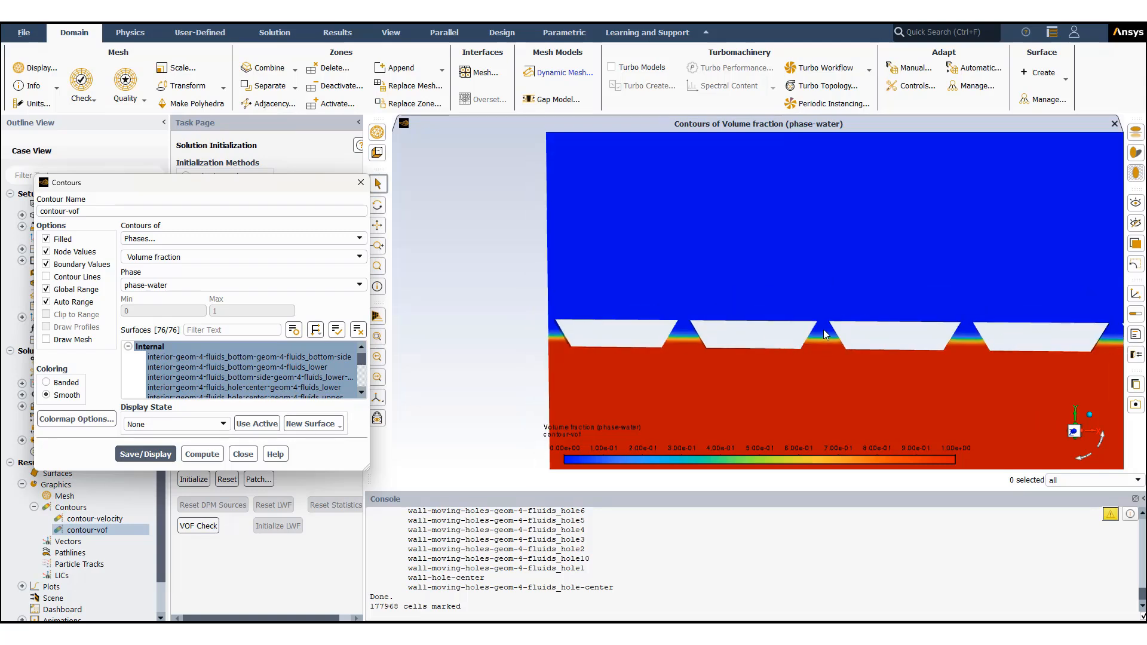
pyautogui.scroll(-3, 851, 339)
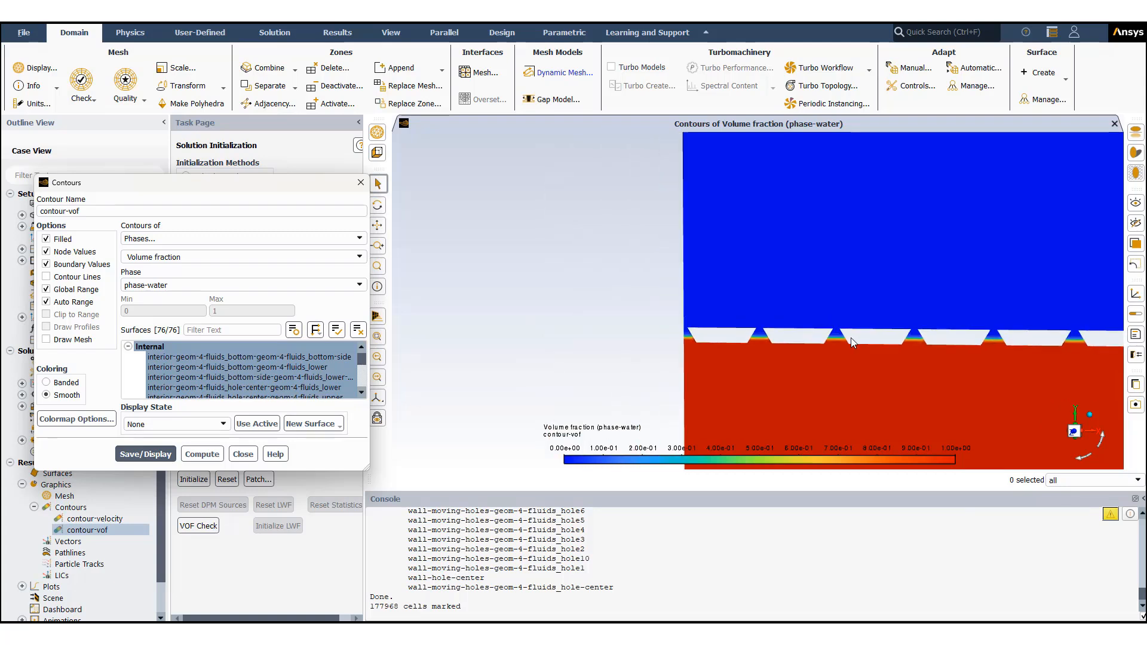
pyautogui.scroll(-5, 851, 338)
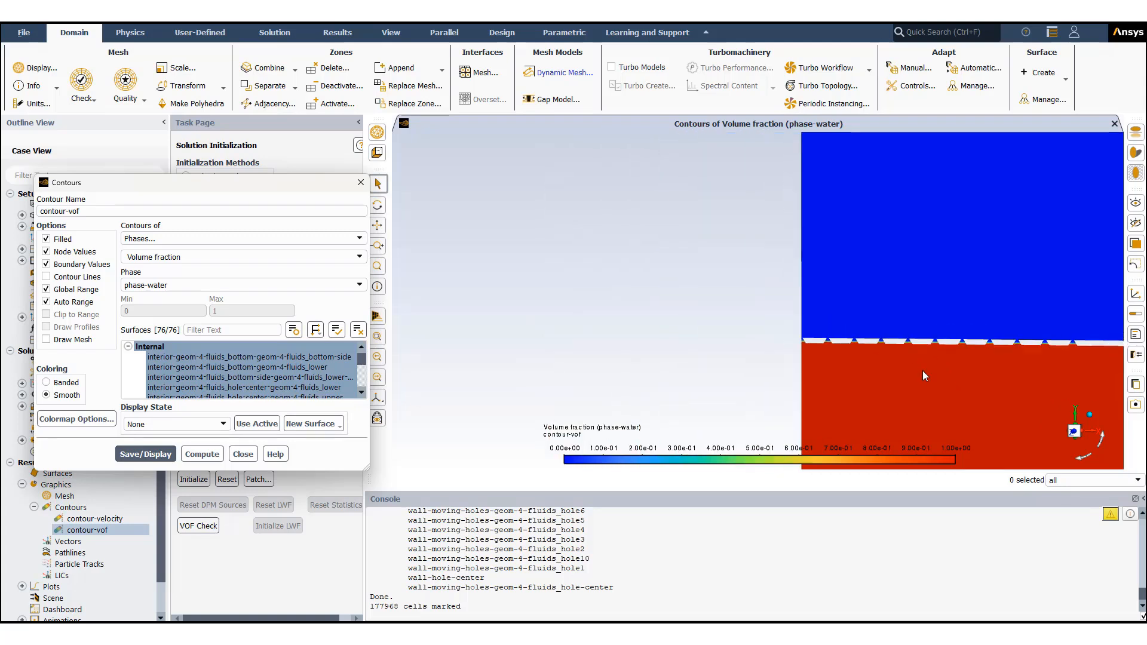
pyautogui.moveTo(922, 370); pyautogui.dragTo(723, 357)
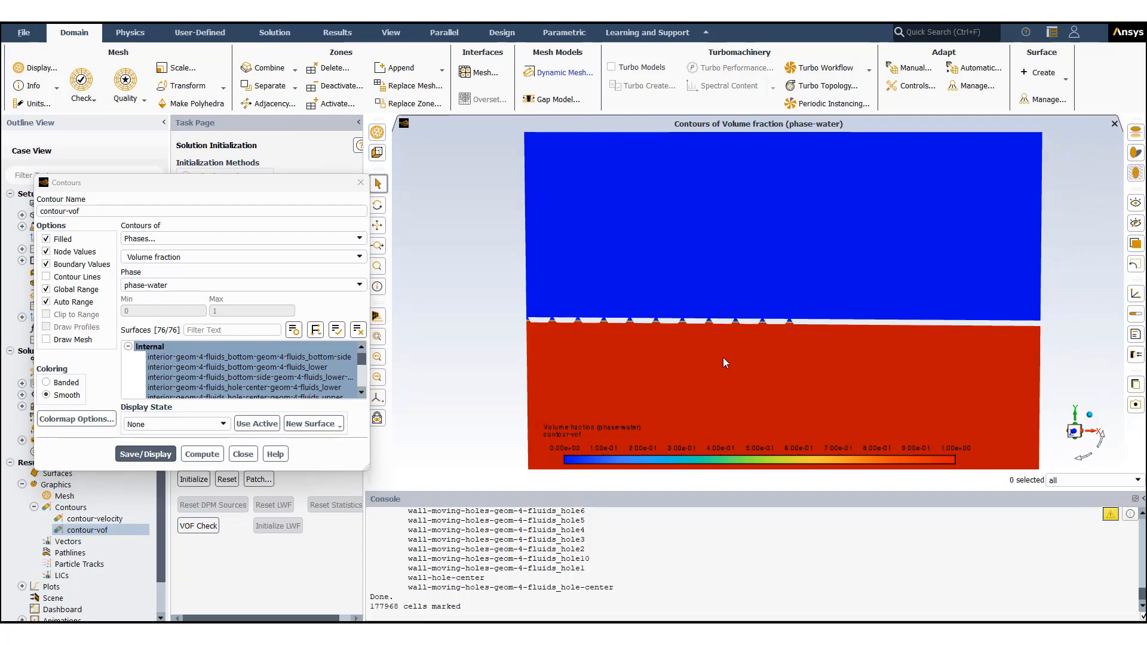
pyautogui.scroll(2, 680, 345)
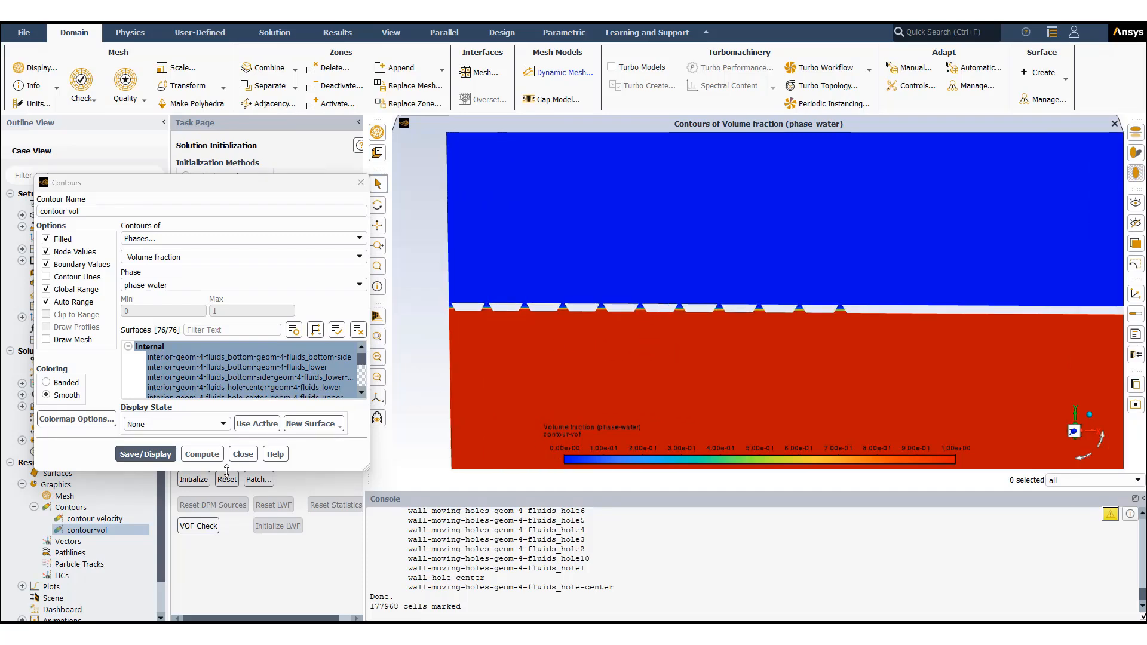
pyautogui.click(242, 454)
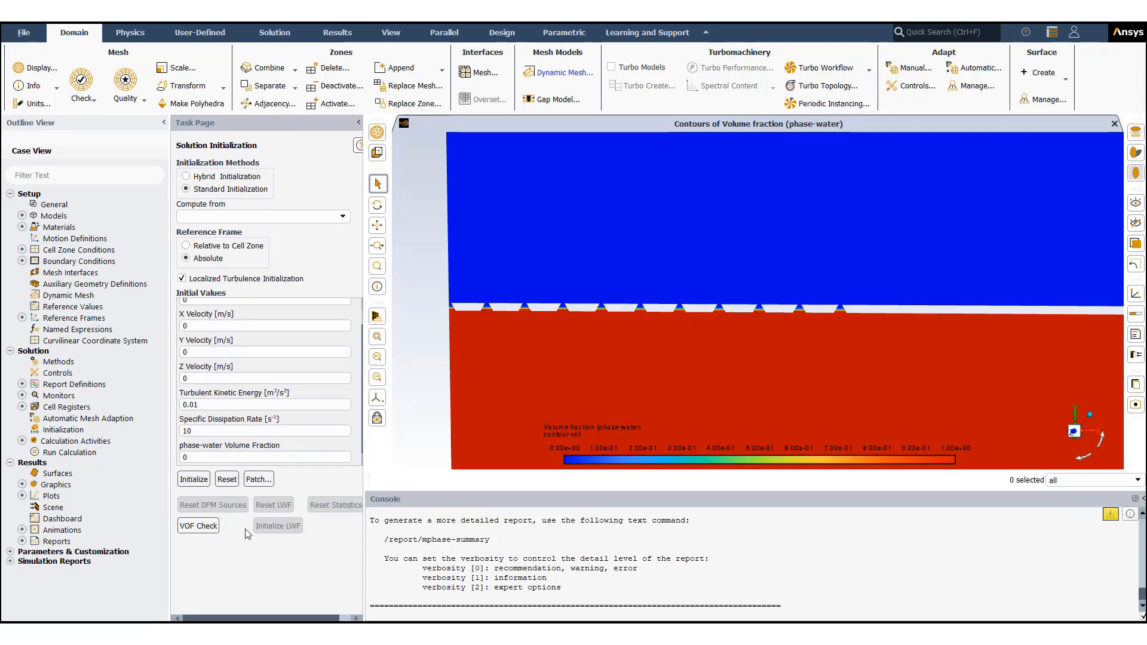
# Step: Run the VOF check and the case check, and review their recommendations
pyautogui.click(207, 527)
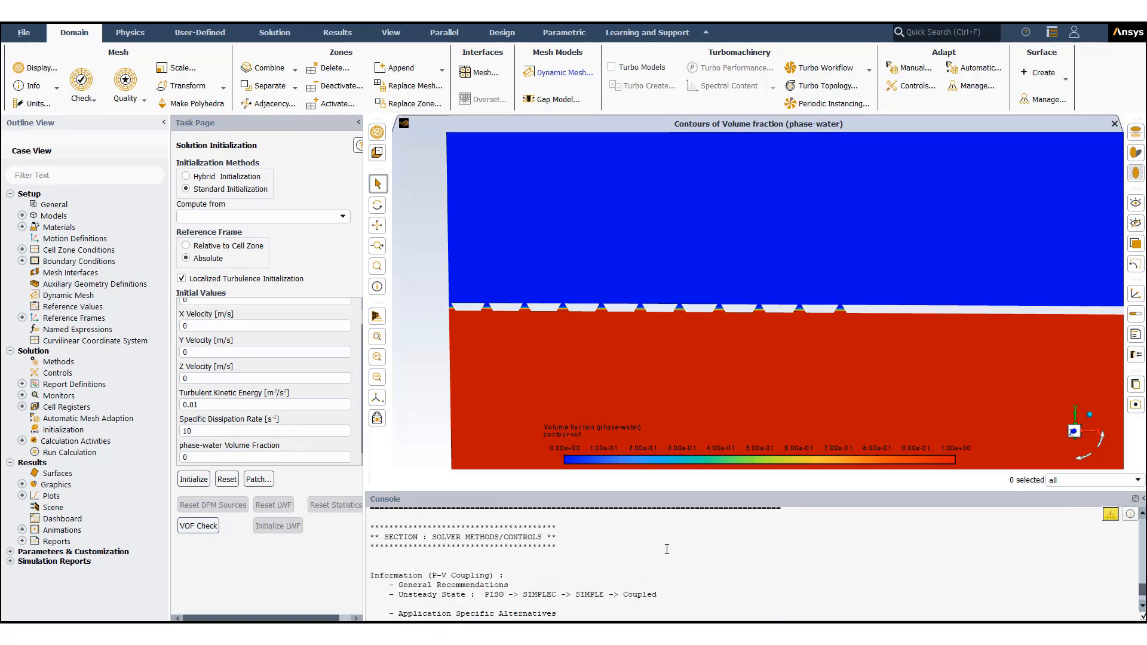
pyautogui.click(52, 454)
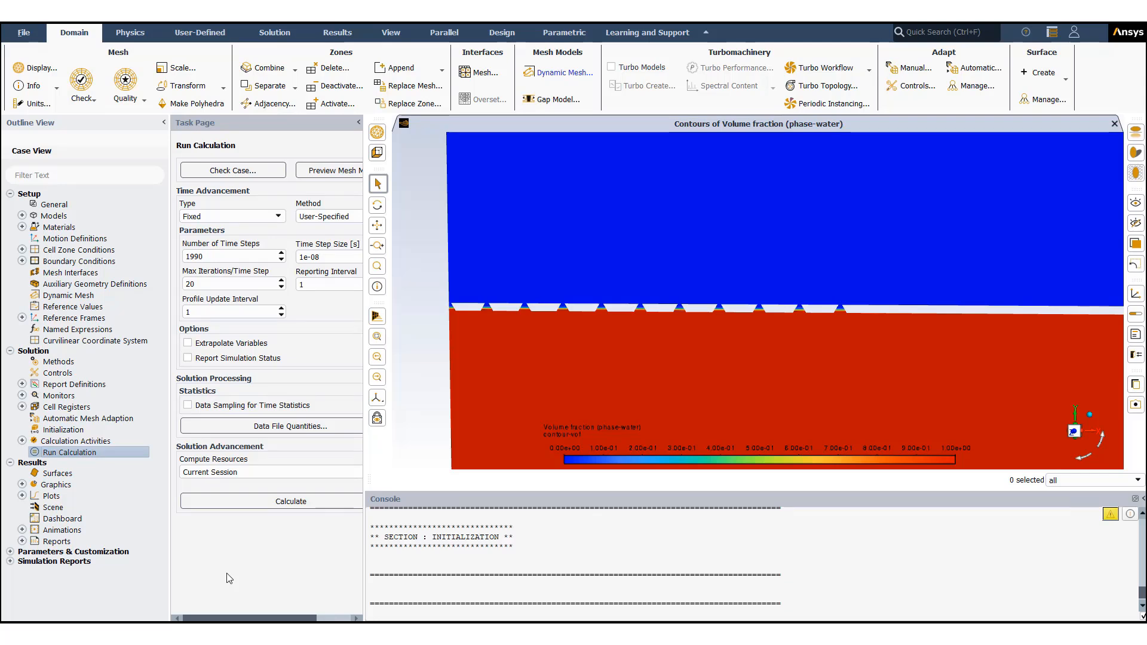
pyautogui.click(203, 172)
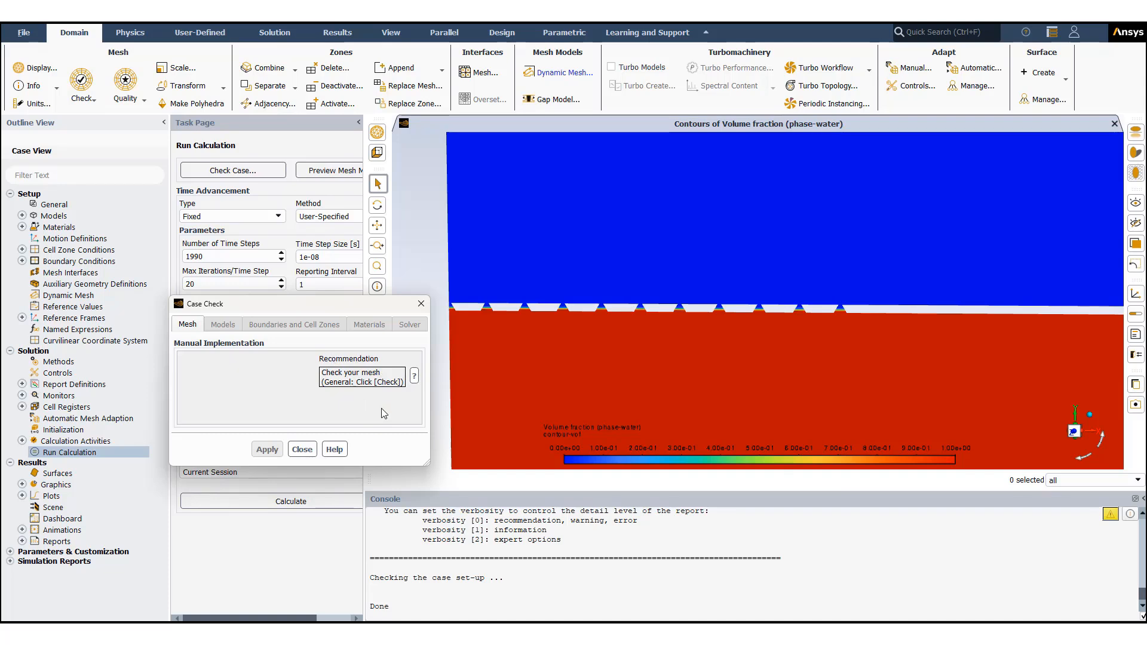
pyautogui.click(302, 449)
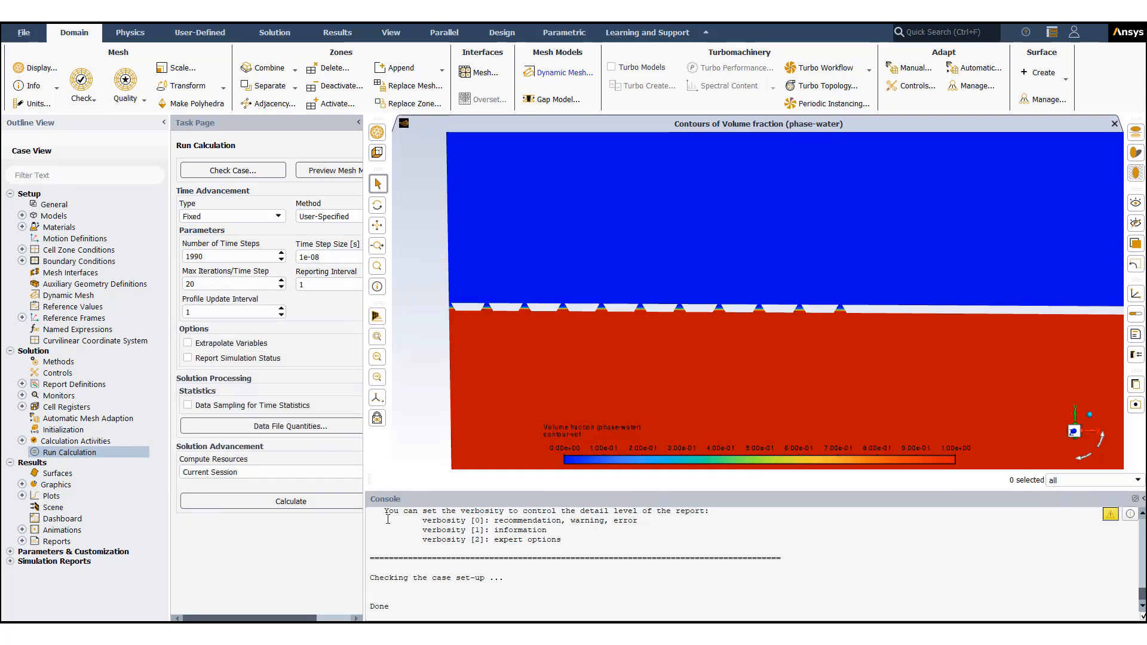
# Step: Review the time and y fields of the loaded motion profile in the Profiles settings, and close them without changes
pyautogui.moveTo(364, 526); pyautogui.dragTo(409, 526)
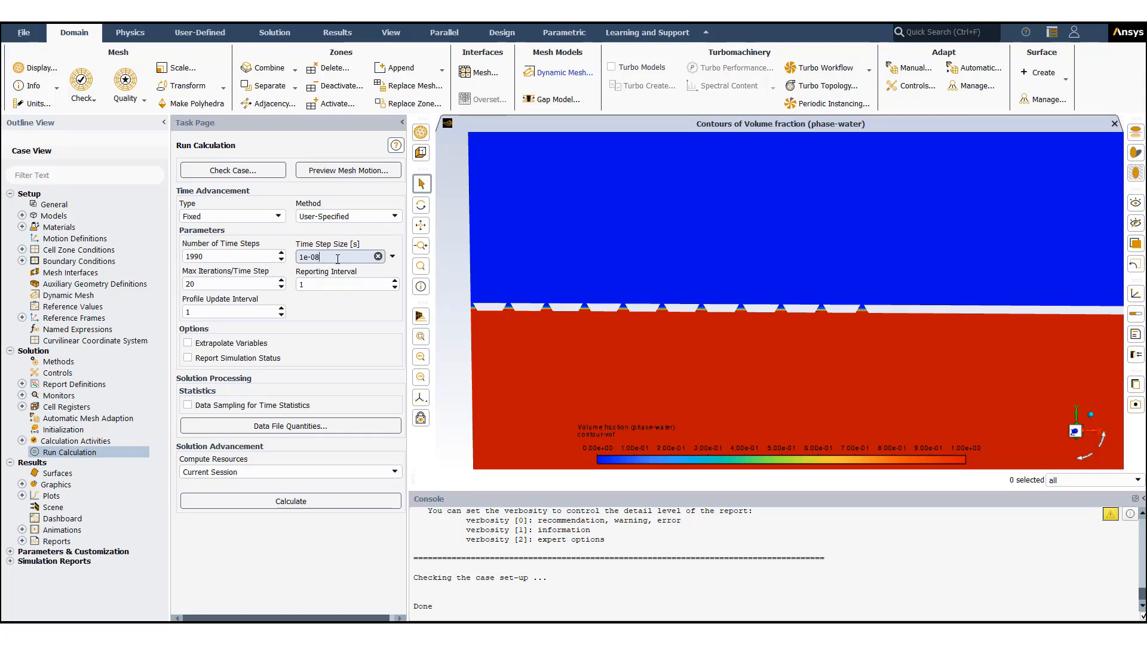
pyautogui.click(124, 40)
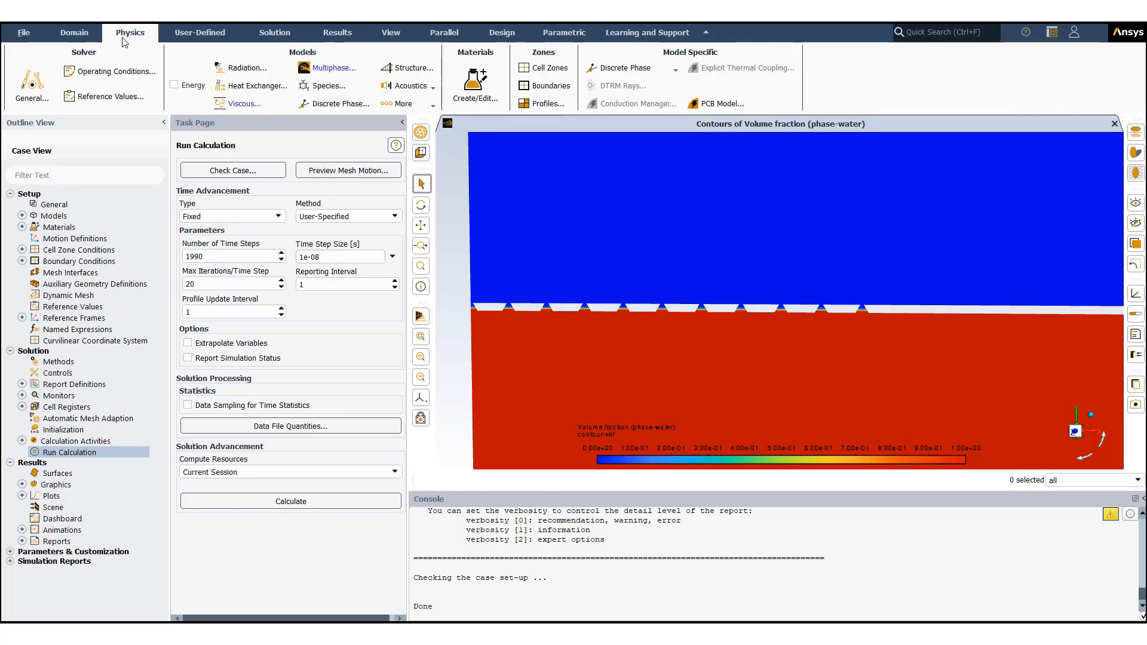
pyautogui.click(545, 107)
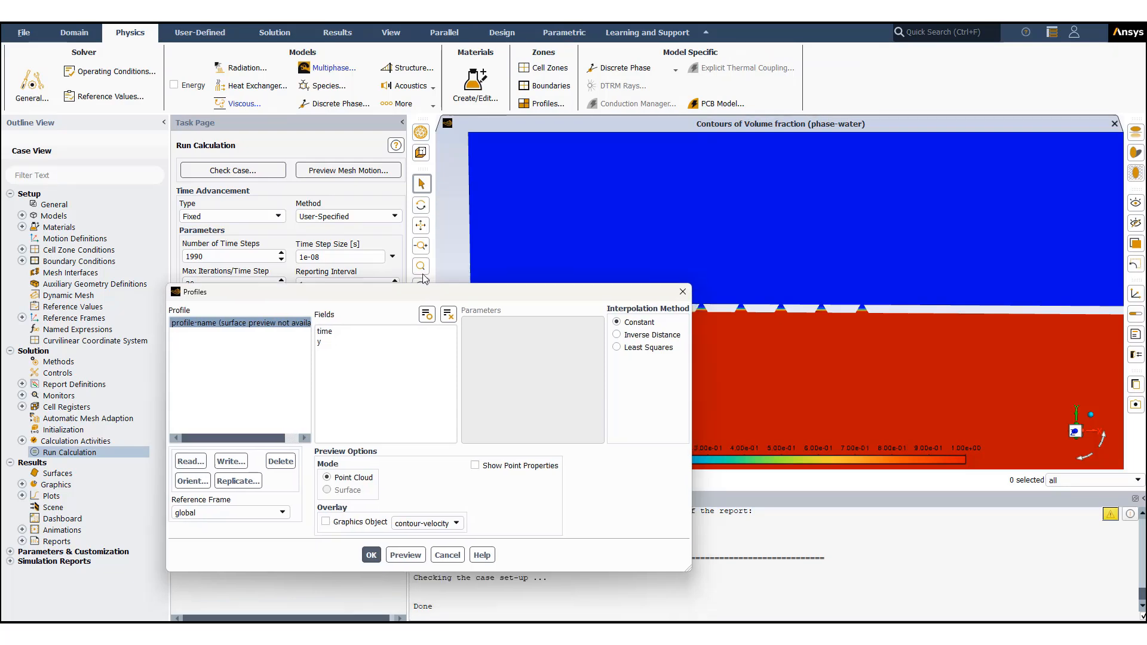
pyautogui.moveTo(423, 292); pyautogui.dragTo(430, 146)
pyautogui.click(240, 181)
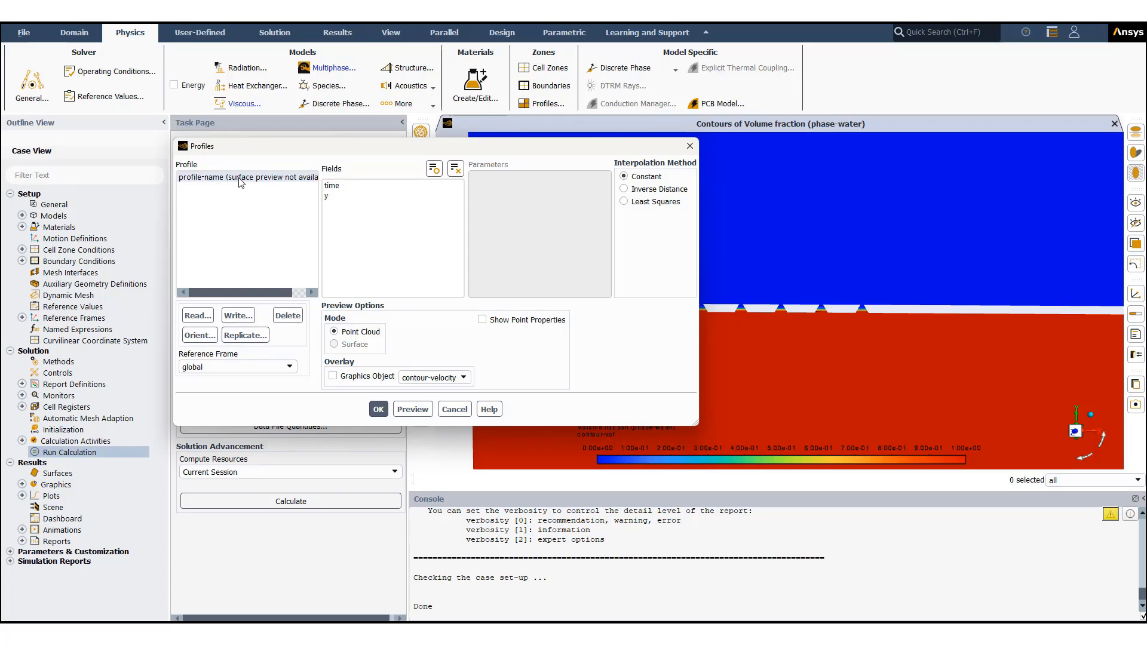
pyautogui.click(241, 180)
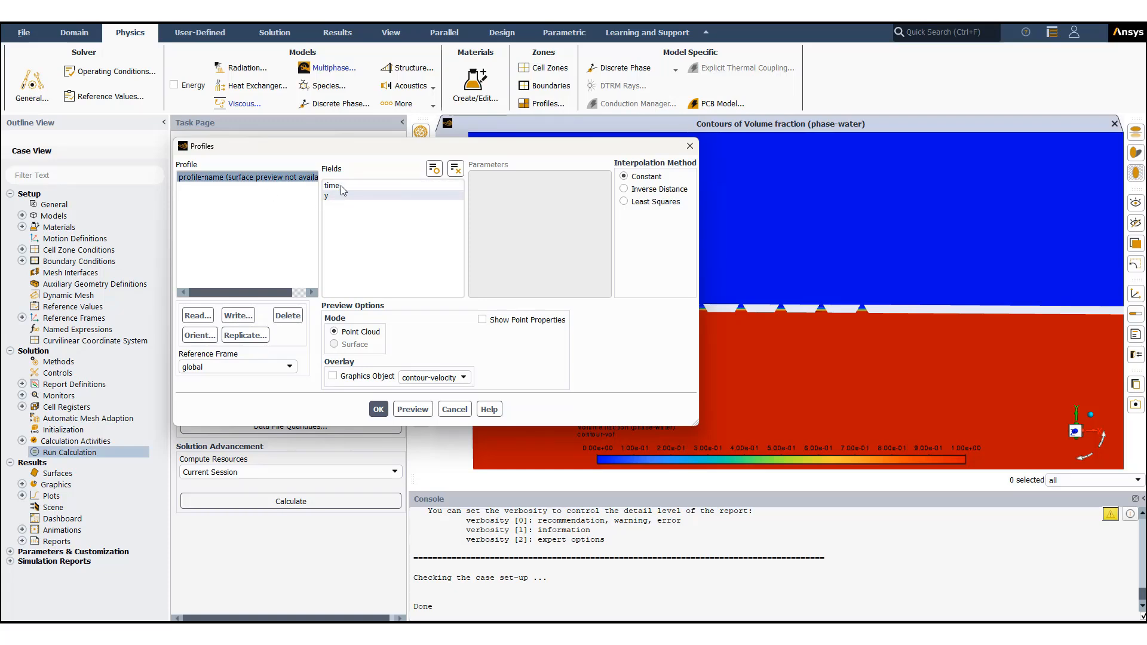
pyautogui.click(455, 409)
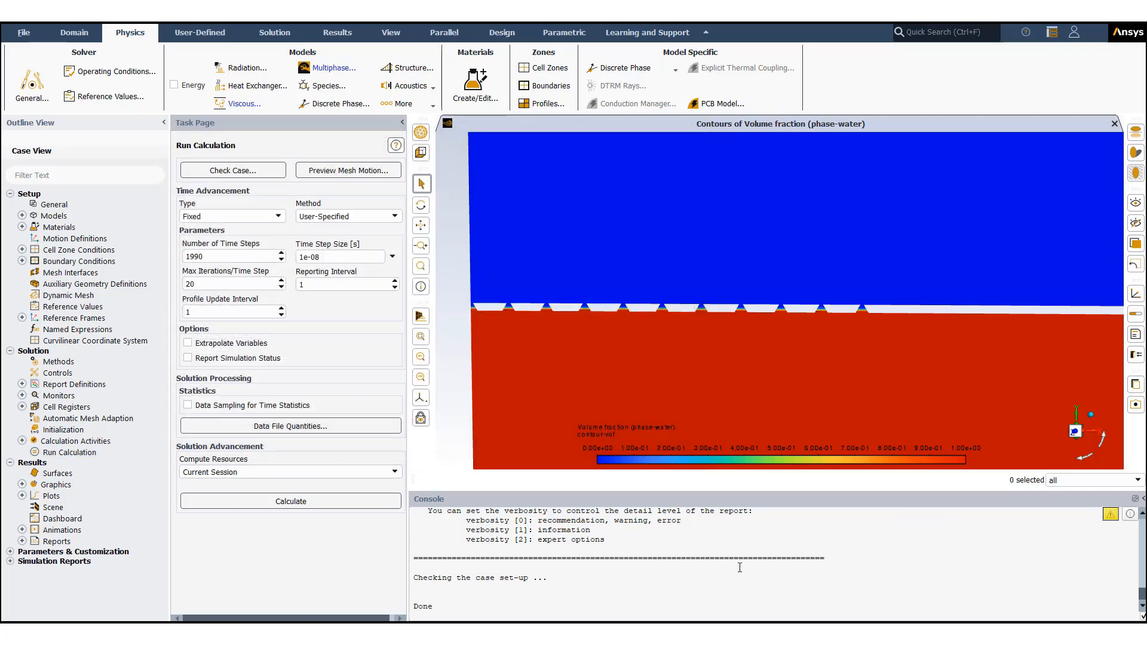
# Step: Start the transient calculation with the current time-step settings
pyautogui.click(734, 632)
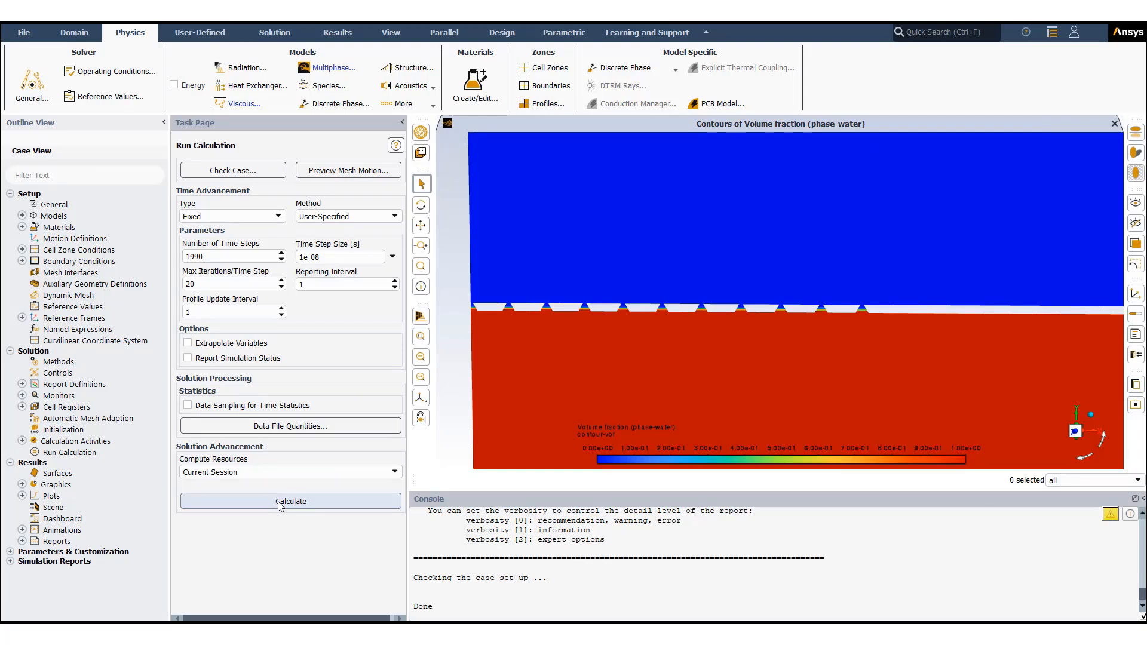
pyautogui.click(280, 502)
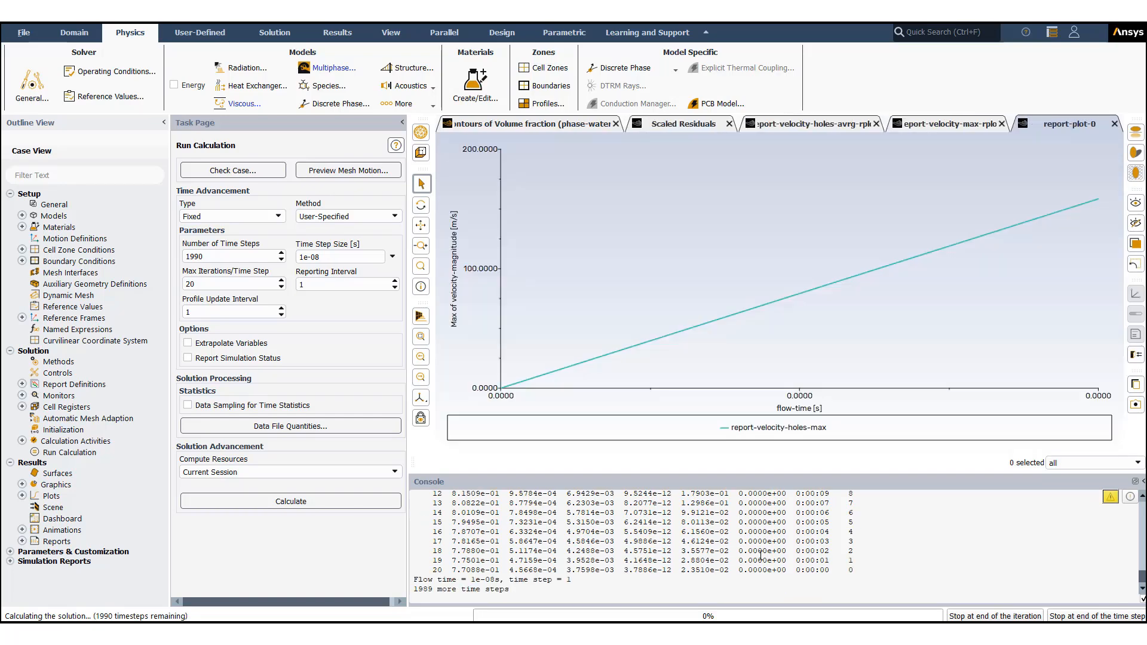
# Step: Review the volume fraction contours, scaled residuals, and average and maximum velocity report plots while the calculation runs
pyautogui.click(504, 124)
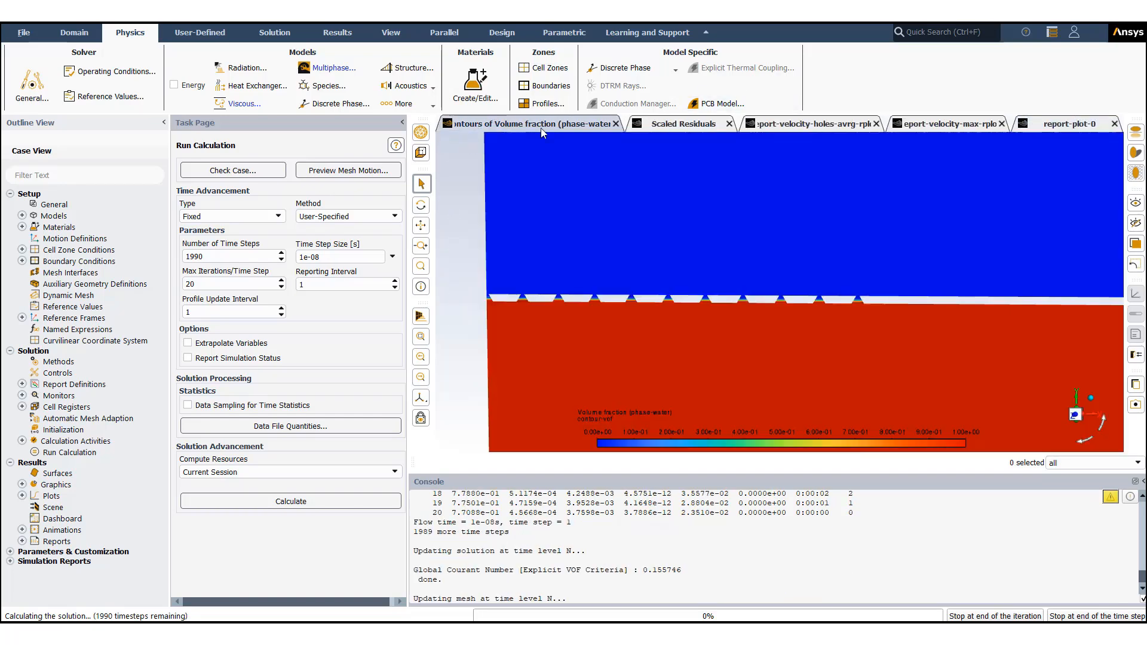
pyautogui.click(670, 124)
pyautogui.moveTo(621, 235)
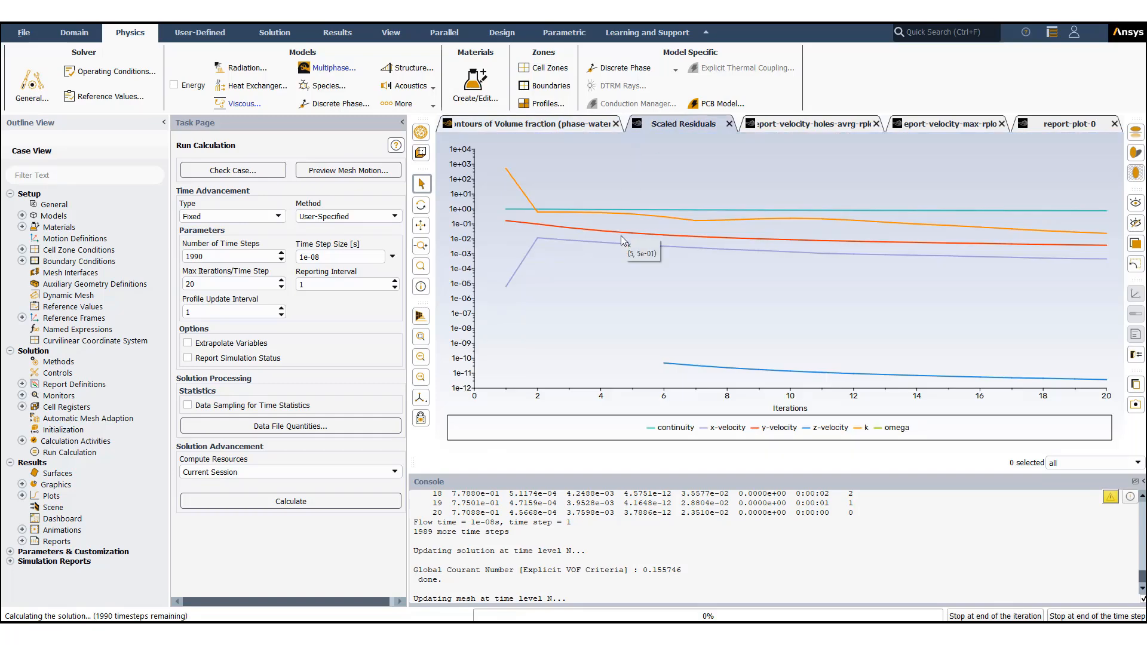
pyautogui.moveTo(671, 232)
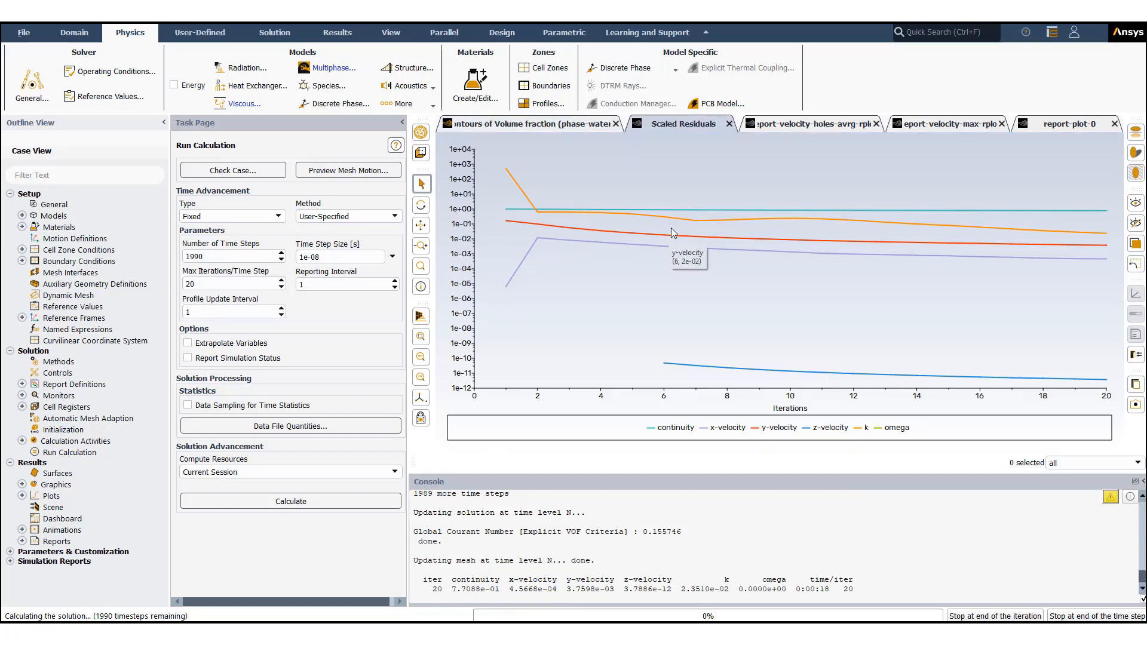
pyautogui.click(788, 125)
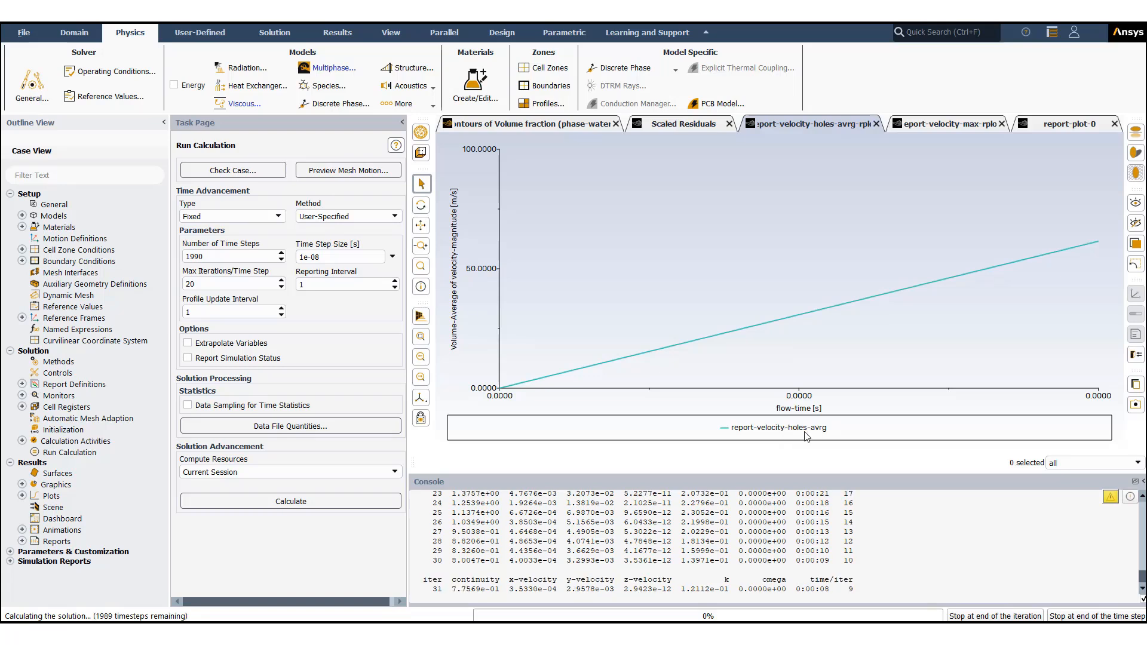
pyautogui.click(978, 124)
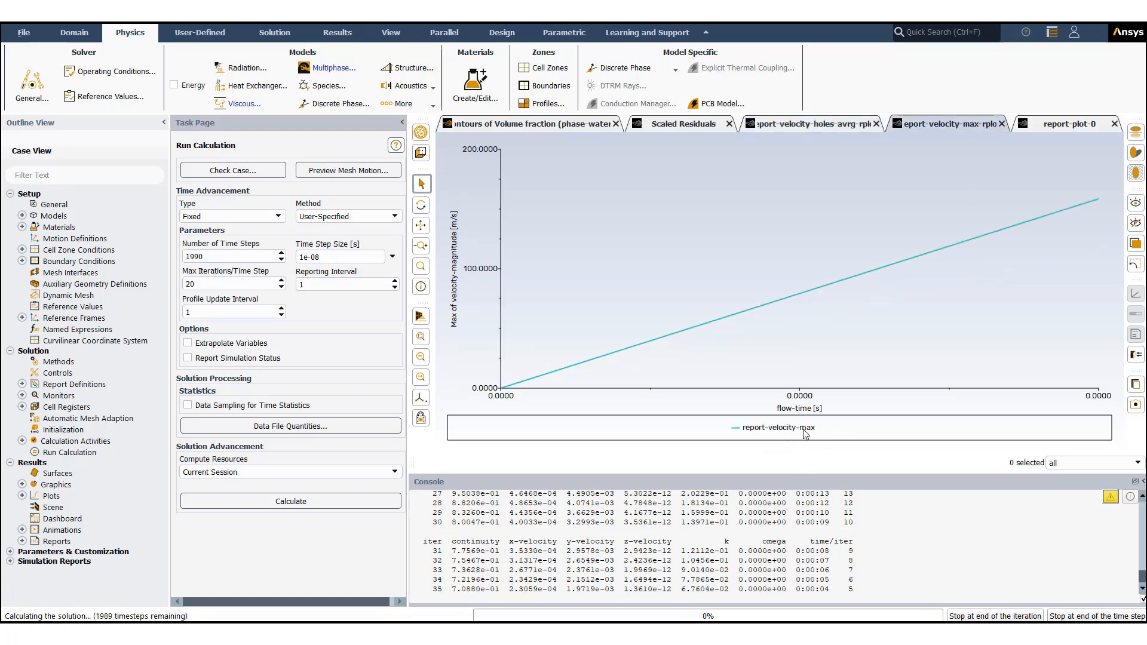
pyautogui.click(1085, 125)
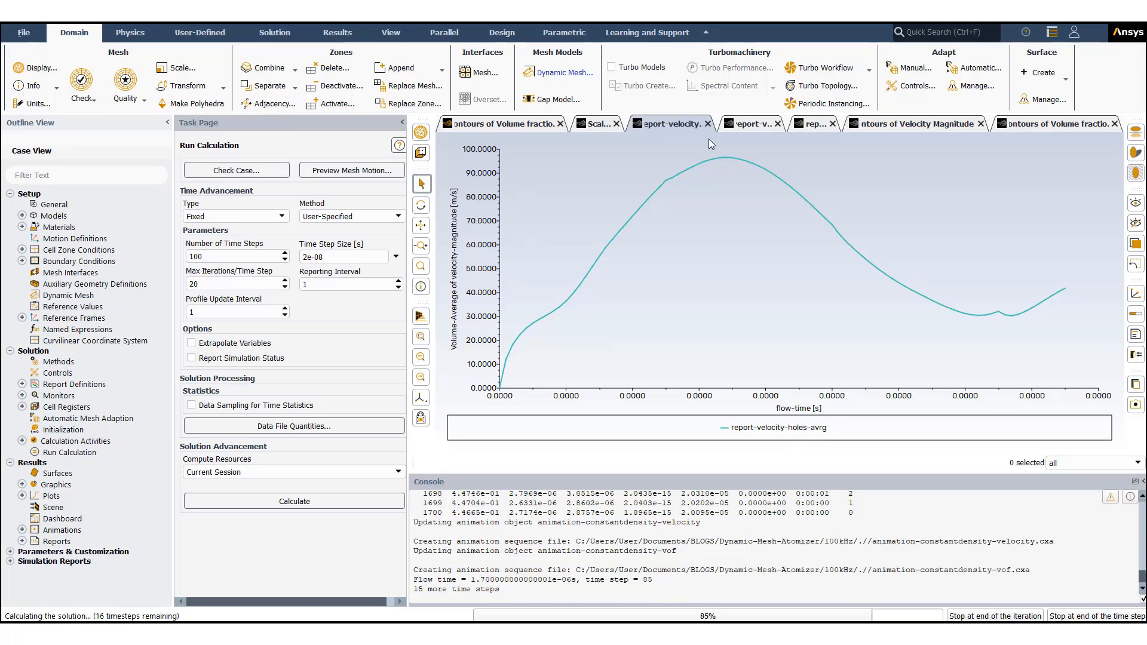
# Step: Check the maximum velocity plot and the velocity and volume fraction contours during the run, and dismiss the completion notice
pyautogui.click(753, 124)
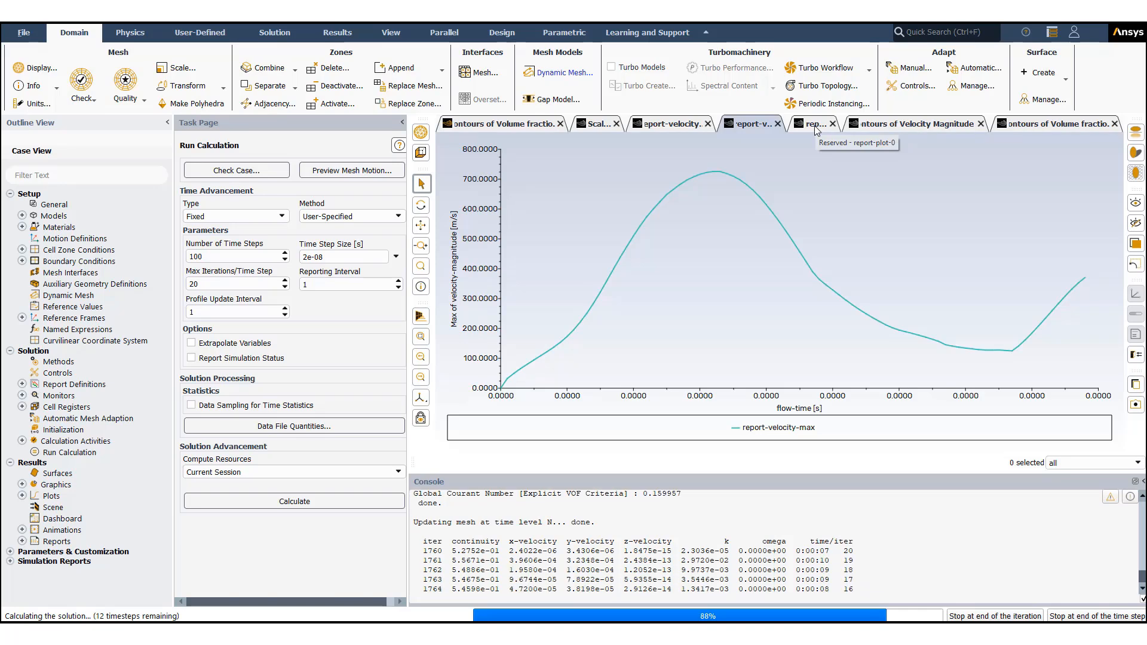
pyautogui.click(922, 123)
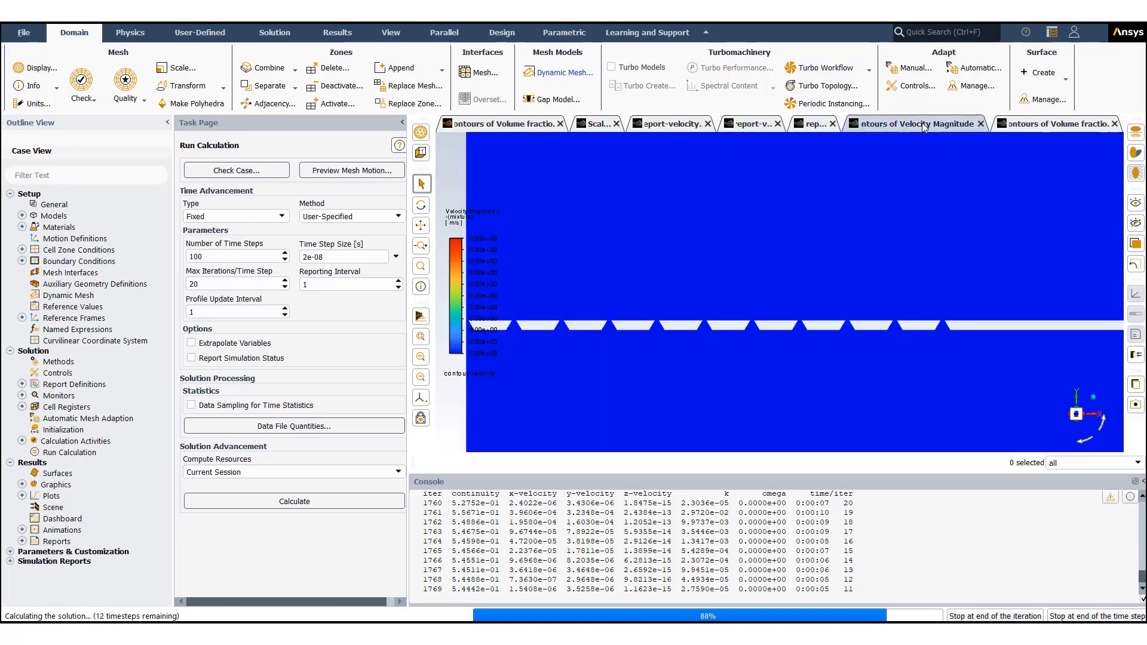
pyautogui.click(1020, 125)
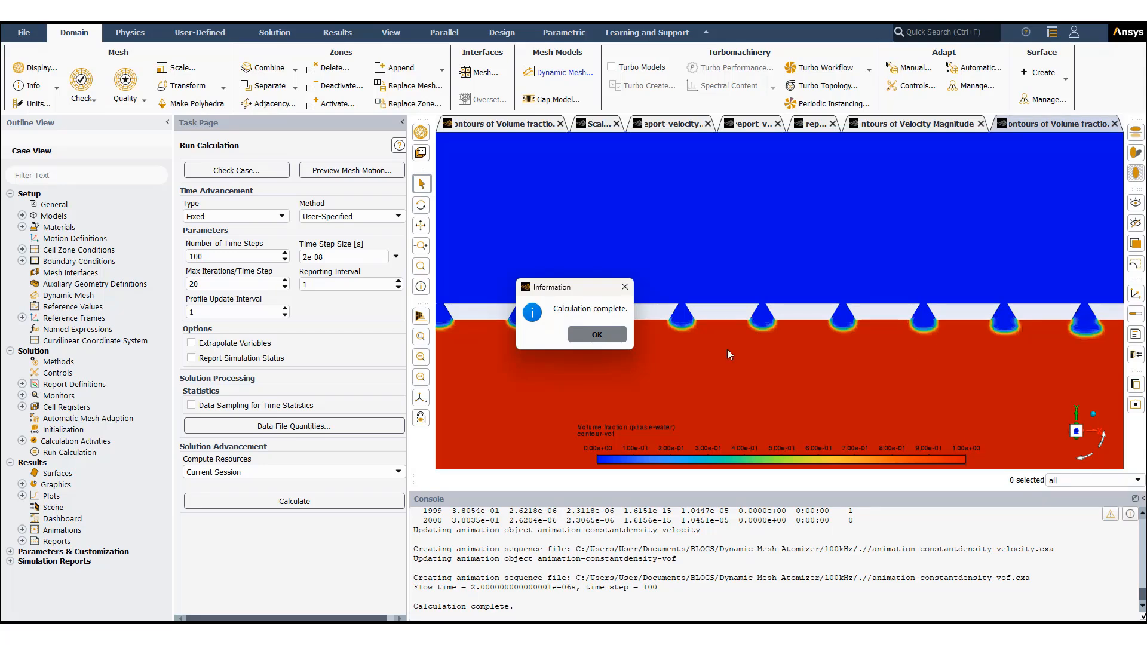
pyautogui.click(608, 338)
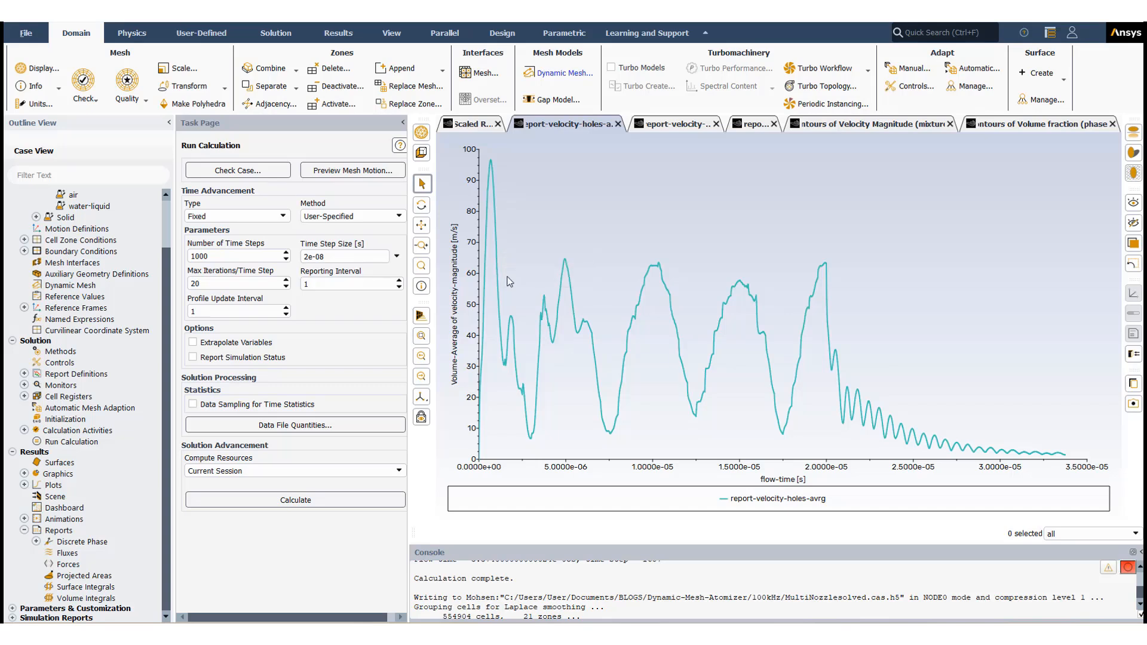
# Step: Compare the overall maximum velocity plot with the holes' maximum velocity plot, and view the final phase-water volume fraction contours
pyautogui.click(685, 125)
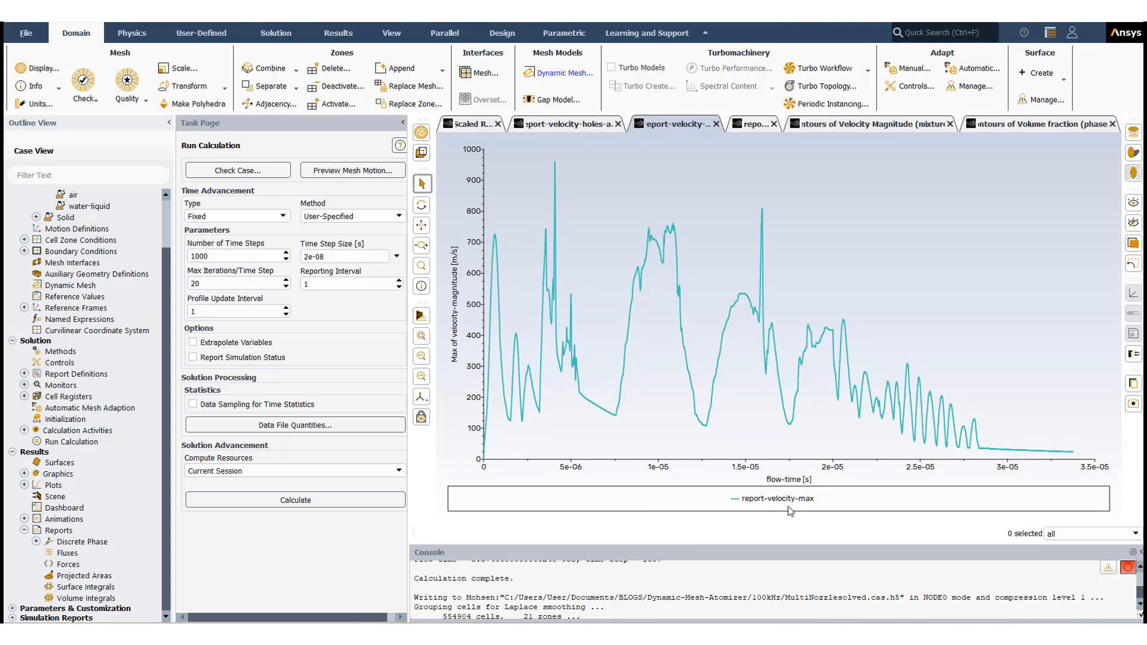
pyautogui.click(752, 124)
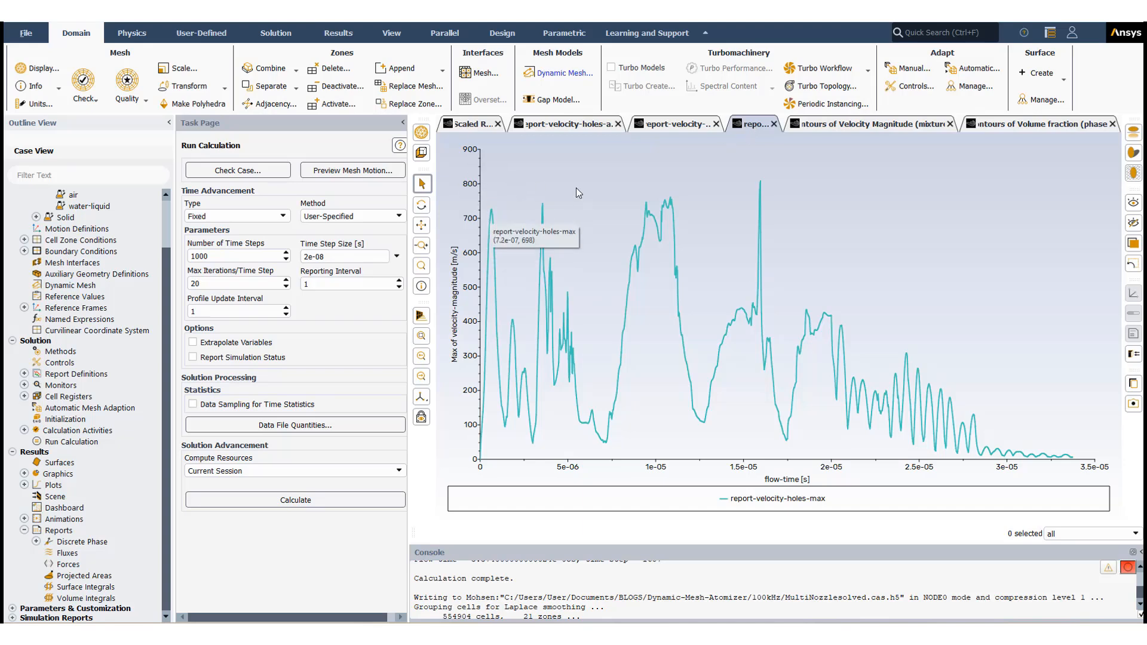
pyautogui.click(676, 126)
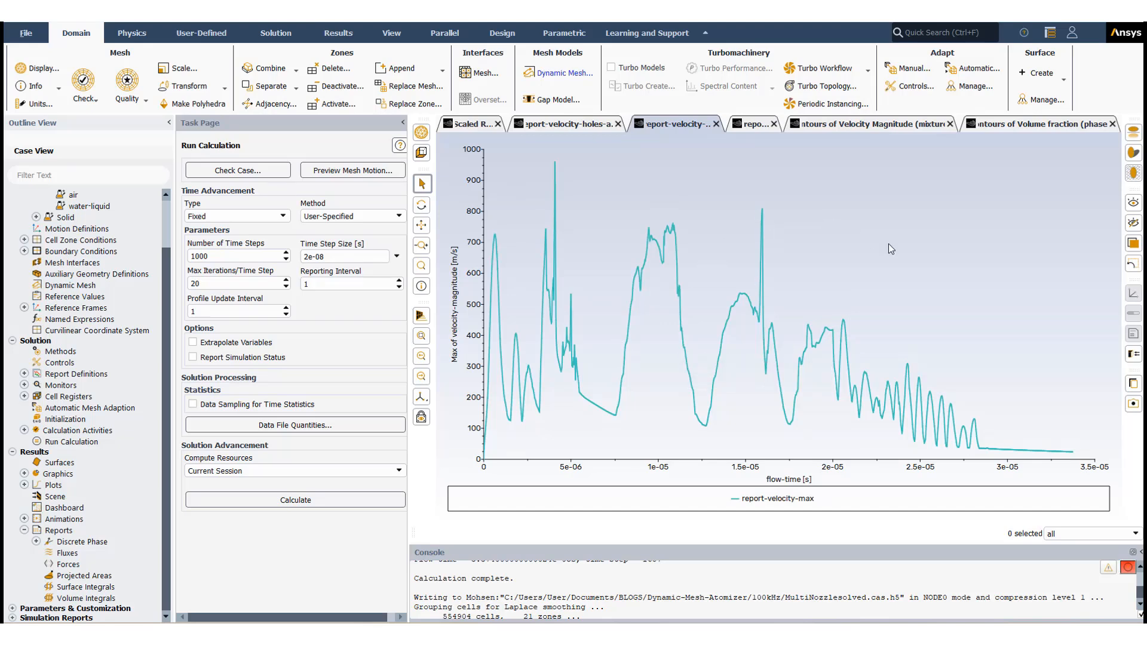
pyautogui.click(1014, 125)
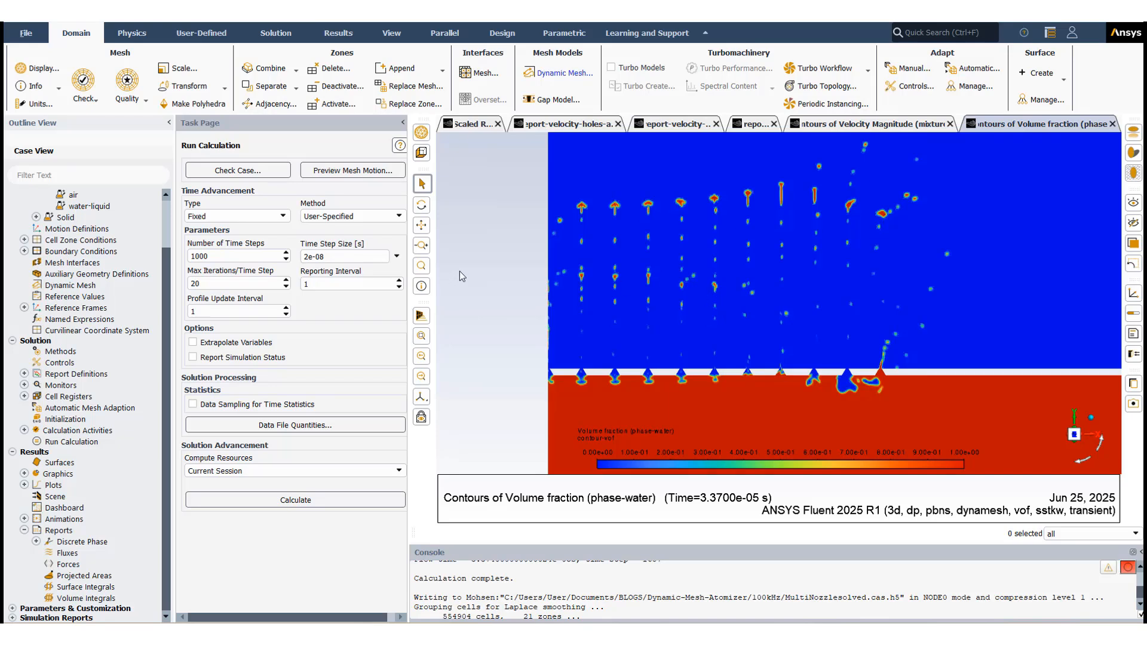
# Step: Open the animation playback for the animation-constantdensity-vof sequence
pyautogui.click(25, 531)
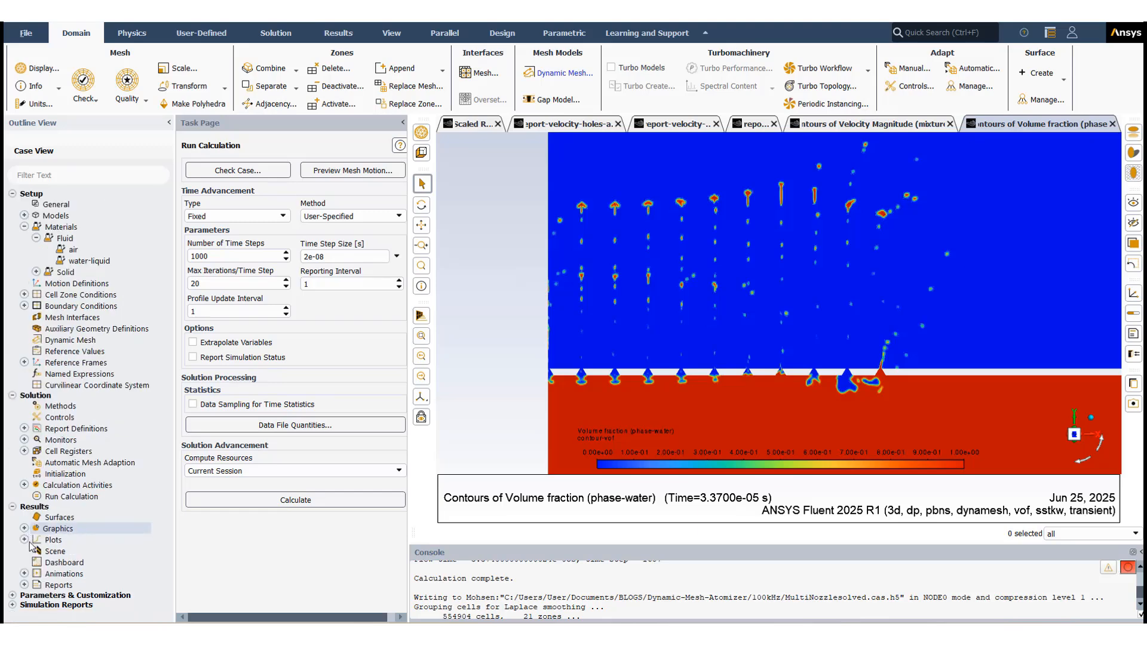
pyautogui.click(24, 574)
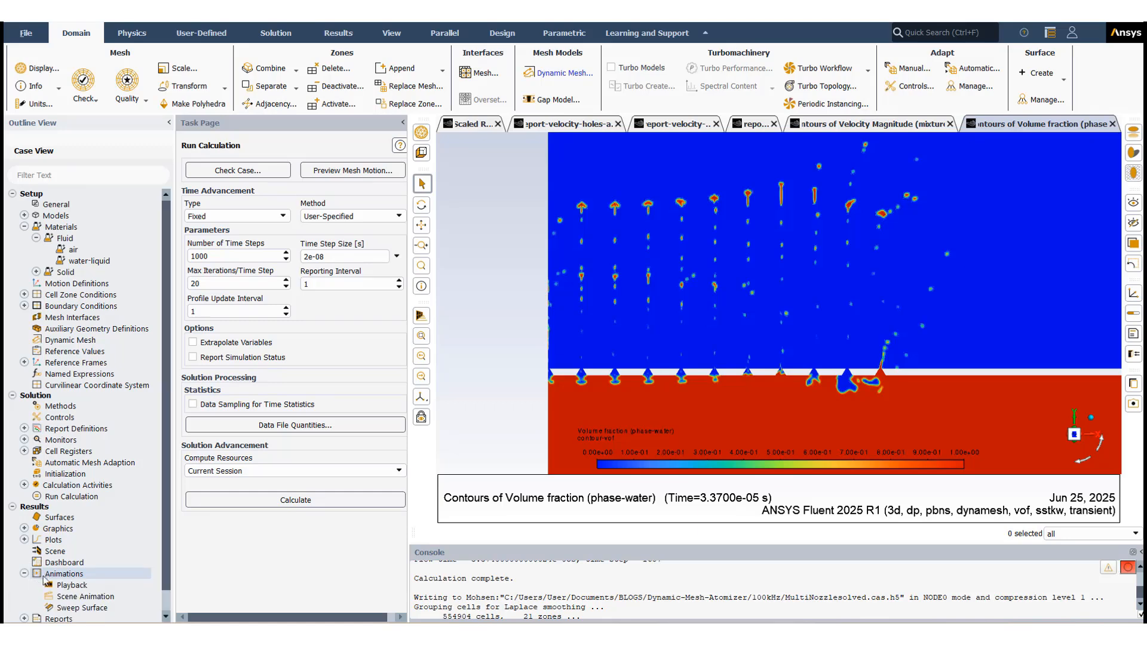
pyautogui.doubleClick(62, 587)
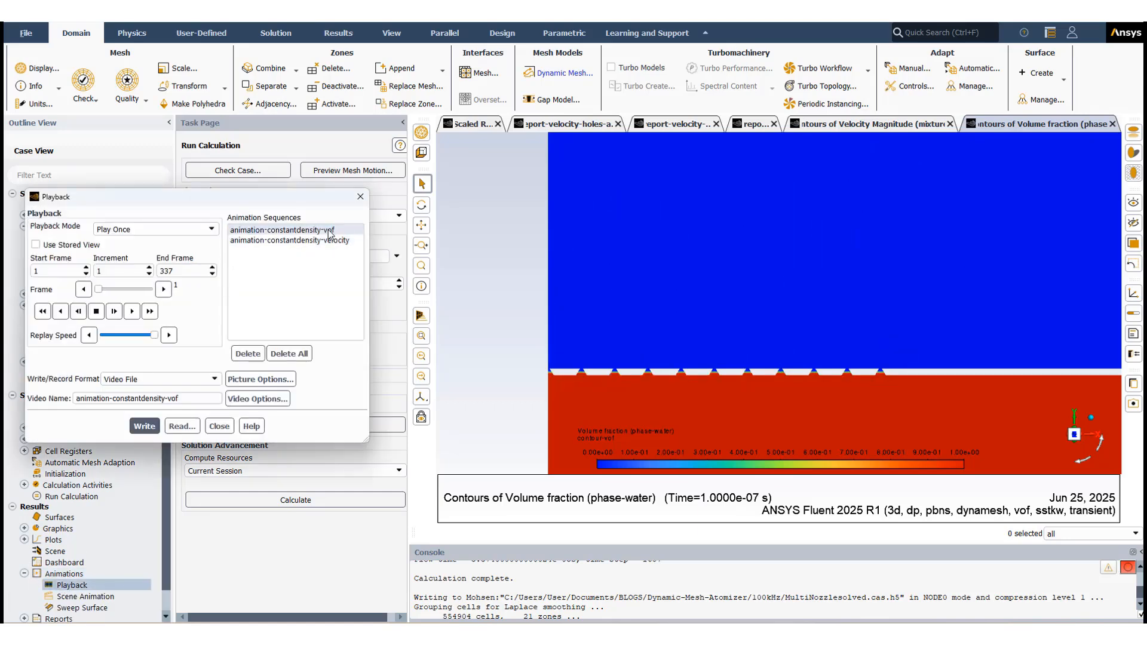
# Step: Examine the average velocity in the holes over flow time, including the oscillations after 2e-05 s
pyautogui.click(859, 124)
pyautogui.click(579, 128)
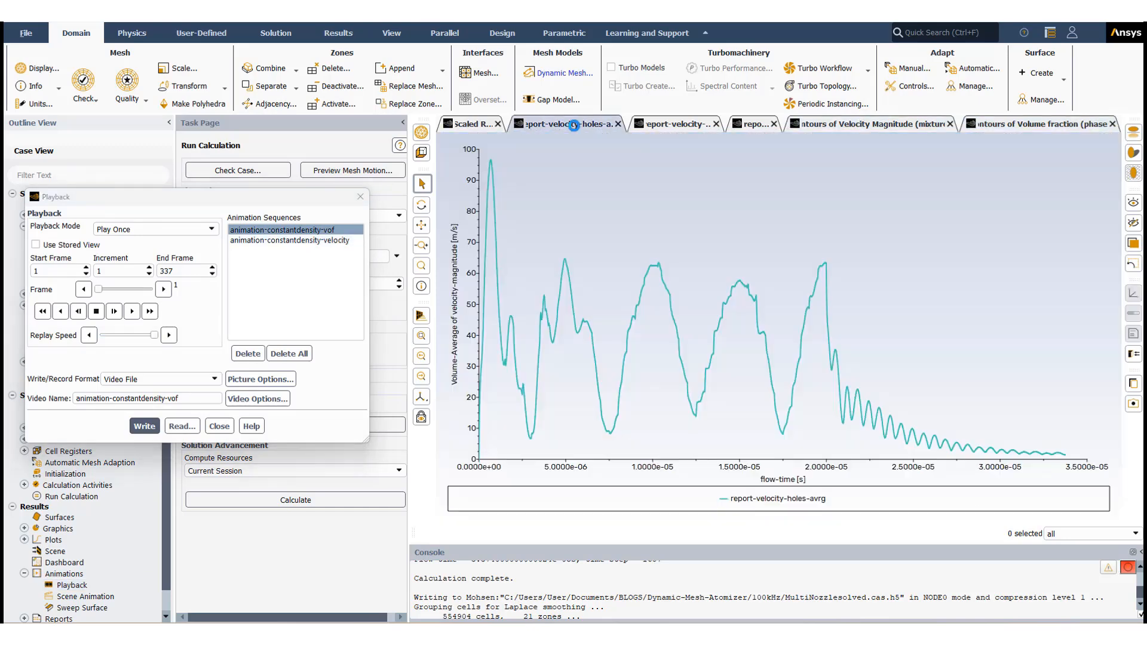
pyautogui.moveTo(831, 428)
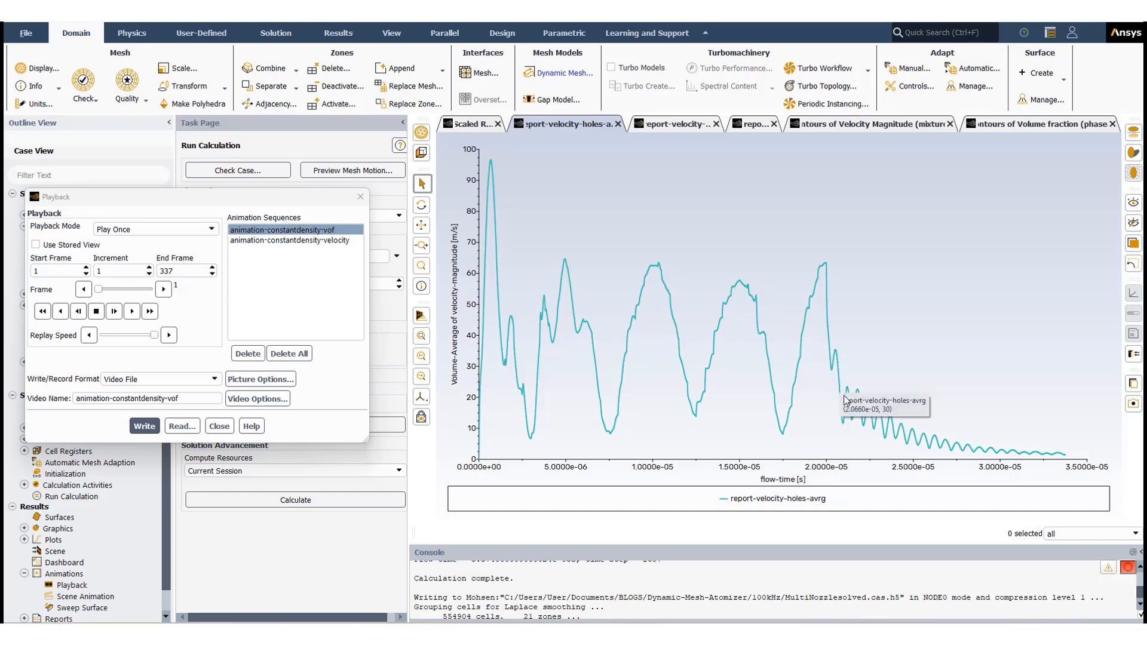
pyautogui.moveTo(862, 419)
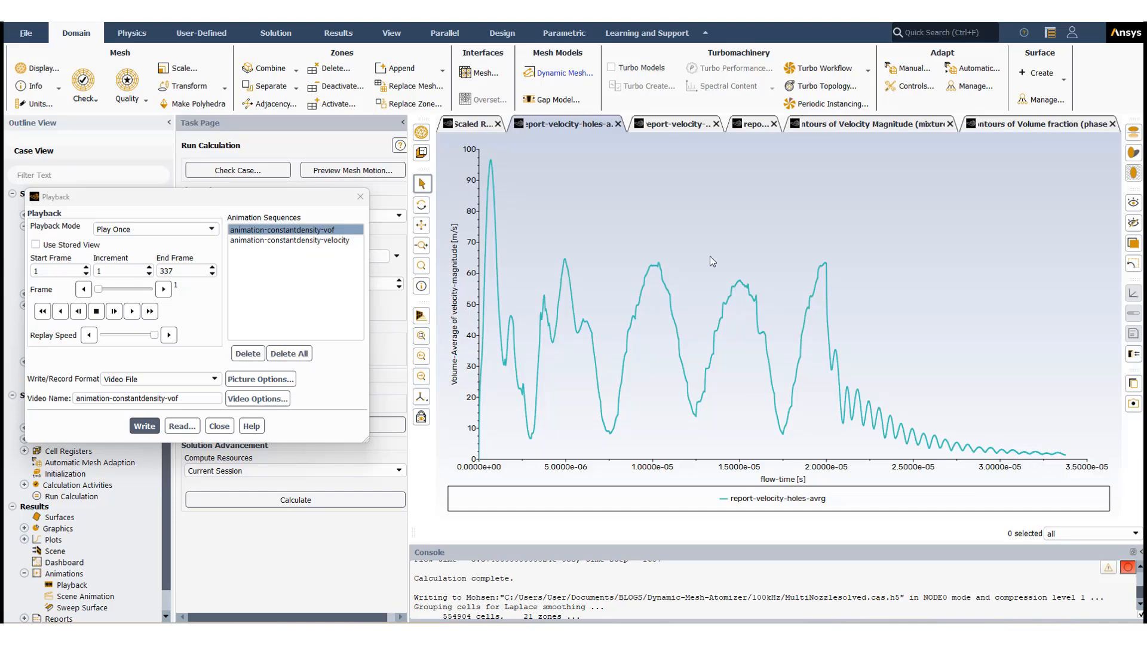
# Step: Reduce the replay speed and play the animation-constantdensity-vof sequence on the volume fraction contours, framed on the atomizer holes
pyautogui.click(1009, 126)
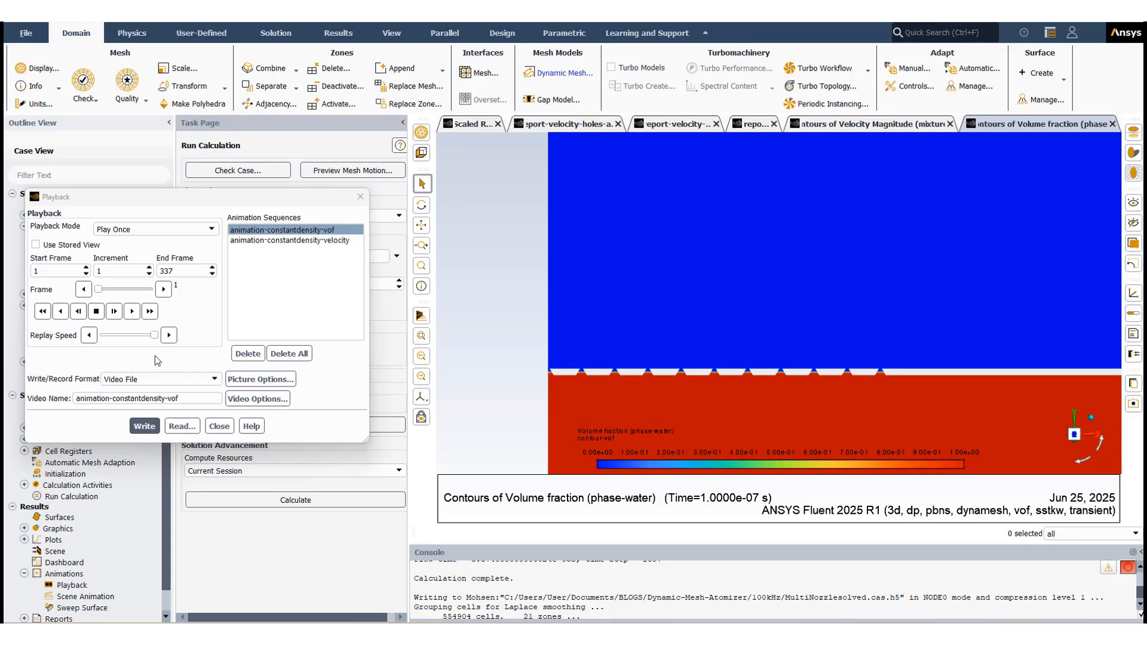
pyautogui.click(89, 335)
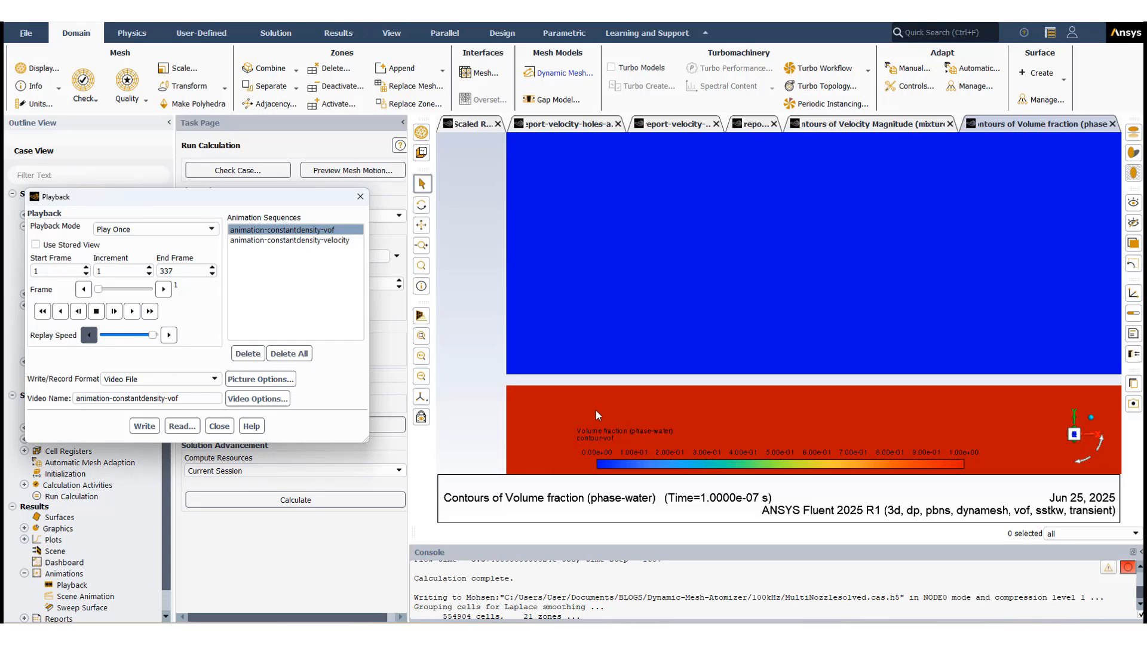
pyautogui.keyDown('ctrl'); pyautogui.moveTo(573, 411); pyautogui.dragTo(587, 355, button='middle'); pyautogui.keyUp('ctrl')
pyautogui.scroll(3, 485, 334)
pyautogui.scroll(4, 485, 335)
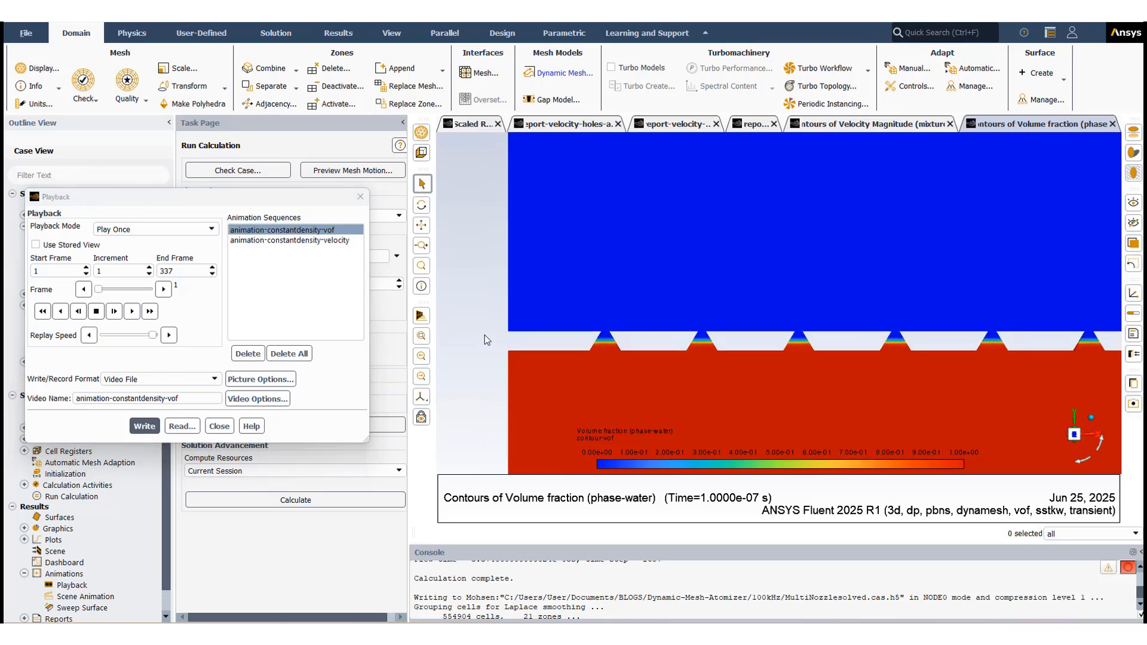
pyautogui.scroll(2, 536, 373)
pyautogui.scroll(3, 537, 377)
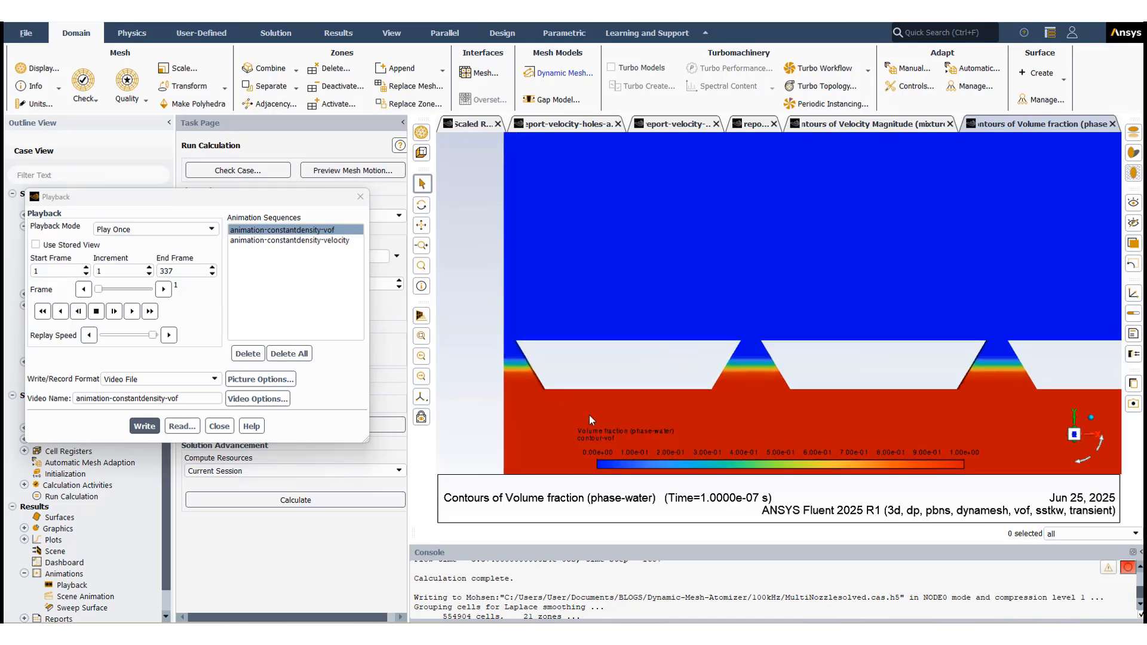
pyautogui.scroll(1, 607, 420)
pyautogui.keyDown('ctrl'); pyautogui.moveTo(607, 422); pyautogui.dragTo(606, 396, button='middle'); pyautogui.keyUp('ctrl')
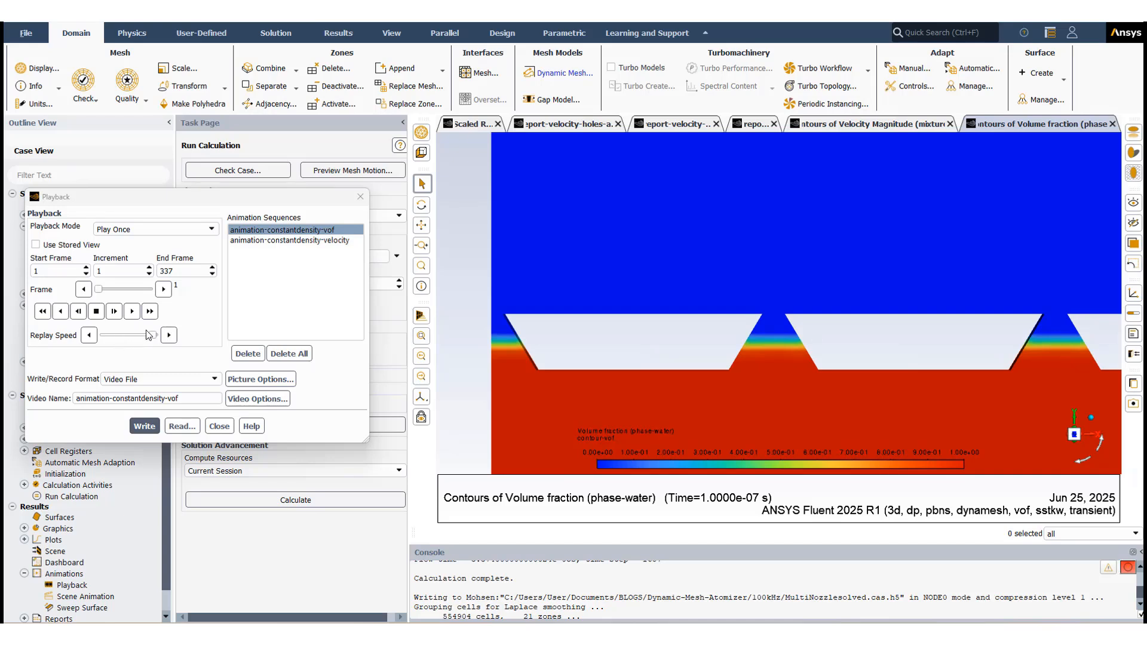
pyautogui.moveTo(154, 338); pyautogui.dragTo(141, 338)
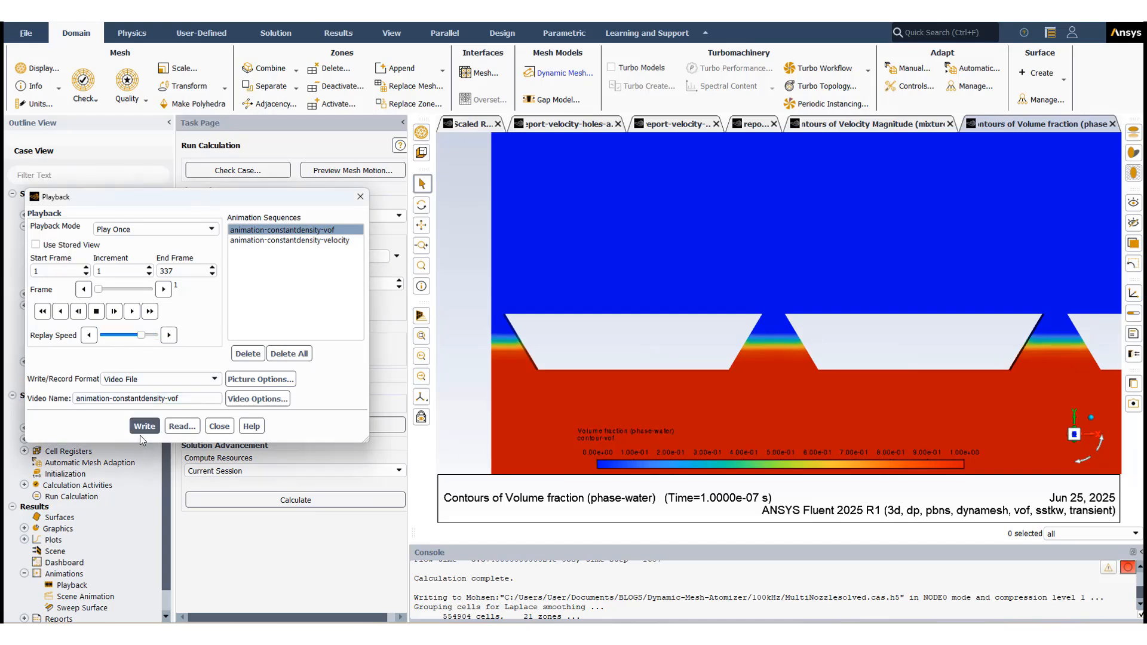
pyautogui.click(134, 312)
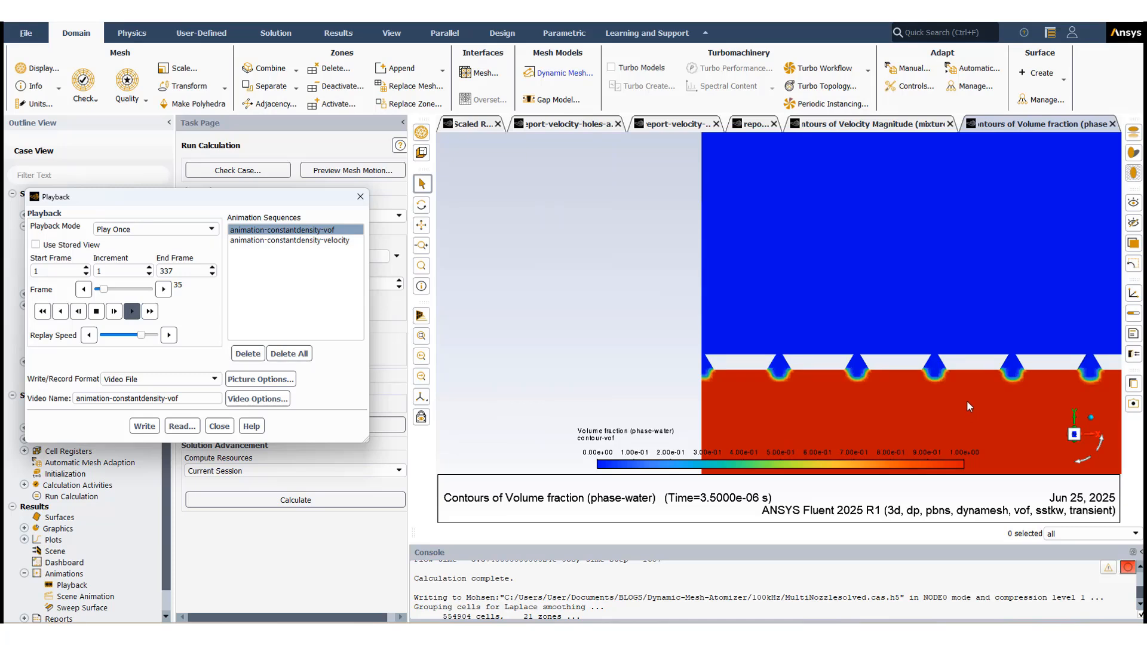
# Step: Examine droplet ejection from the row of atomizer holes in the volume fraction animation, and raise the replay speed near its maximum
pyautogui.keyDown('ctrl'); pyautogui.moveTo(966, 401); pyautogui.dragTo(596, 362, button='middle'); pyautogui.keyUp('ctrl')
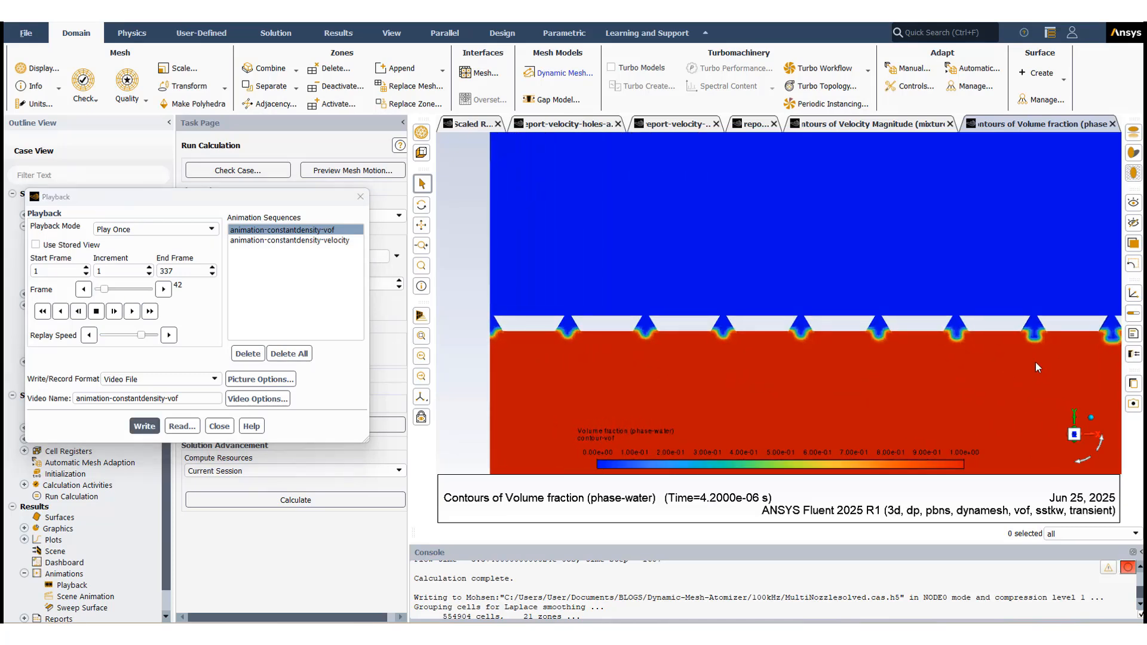
pyautogui.scroll(10, 978, 328)
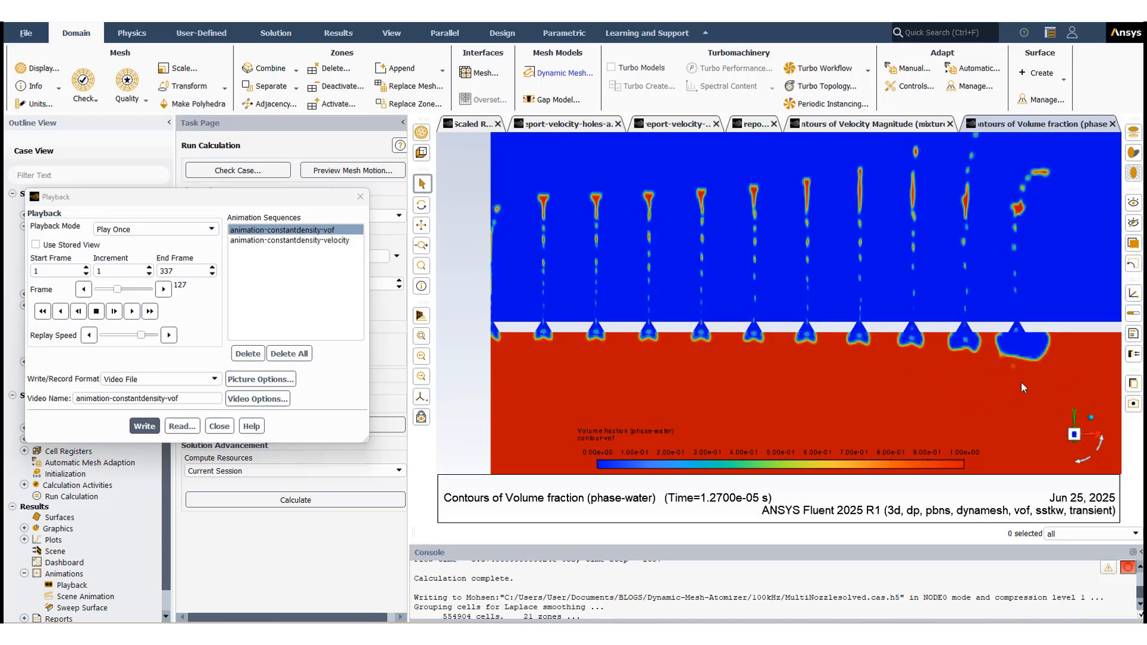
pyautogui.scroll(-2, 999, 216)
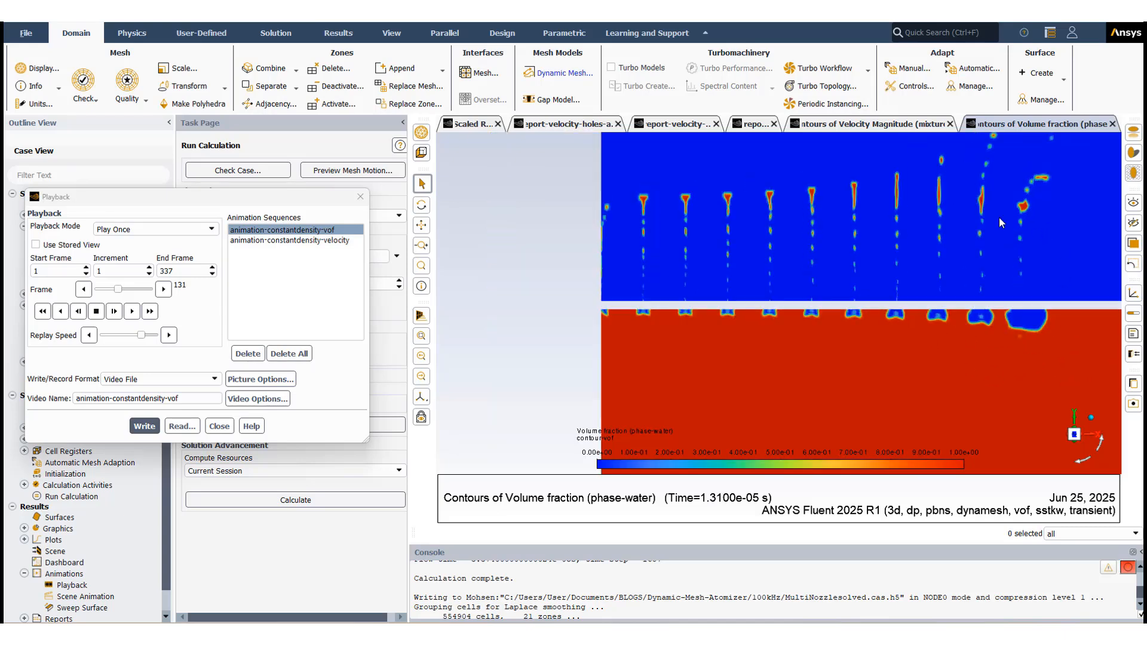
pyautogui.scroll(-2, 632, 328)
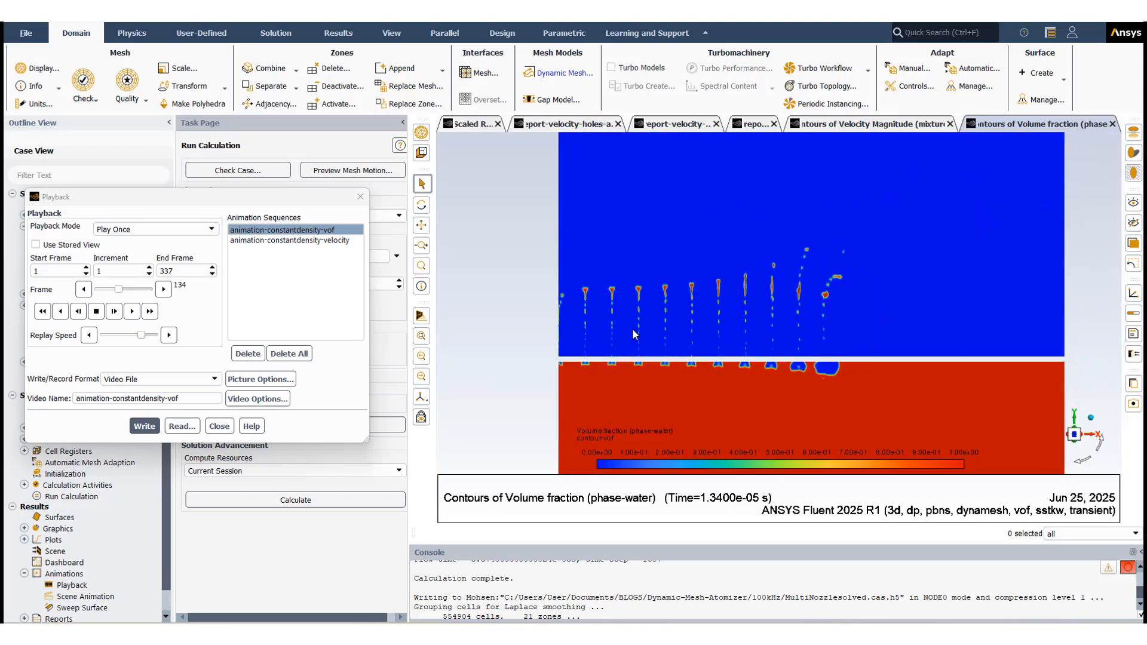
pyautogui.scroll(1, 609, 326)
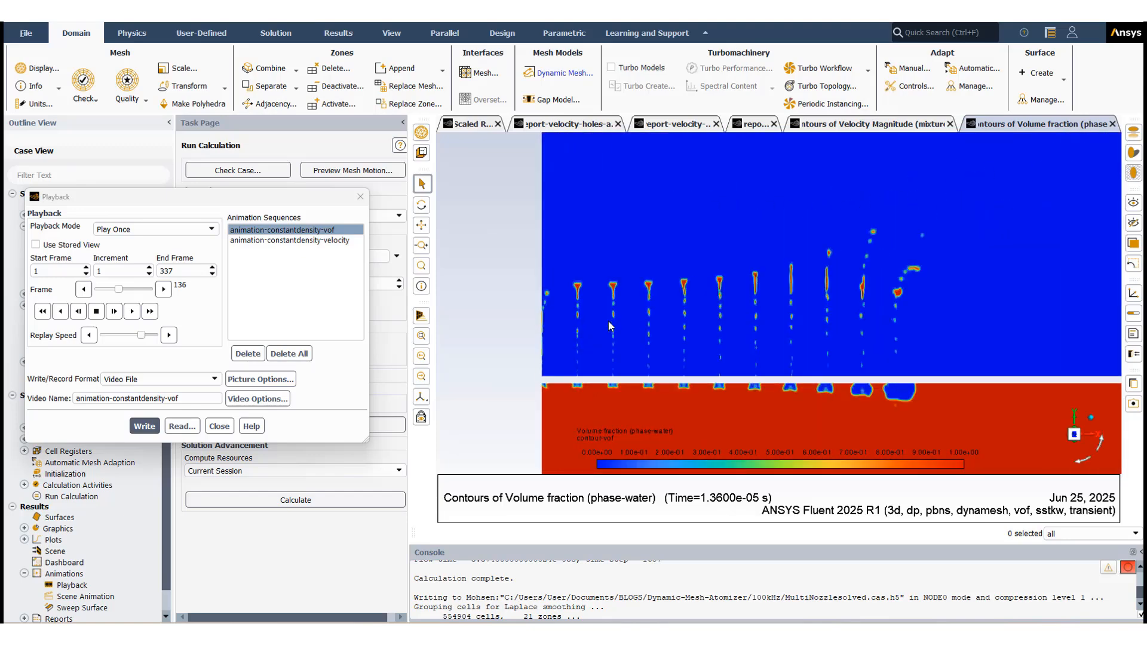
pyautogui.scroll(1, 608, 321)
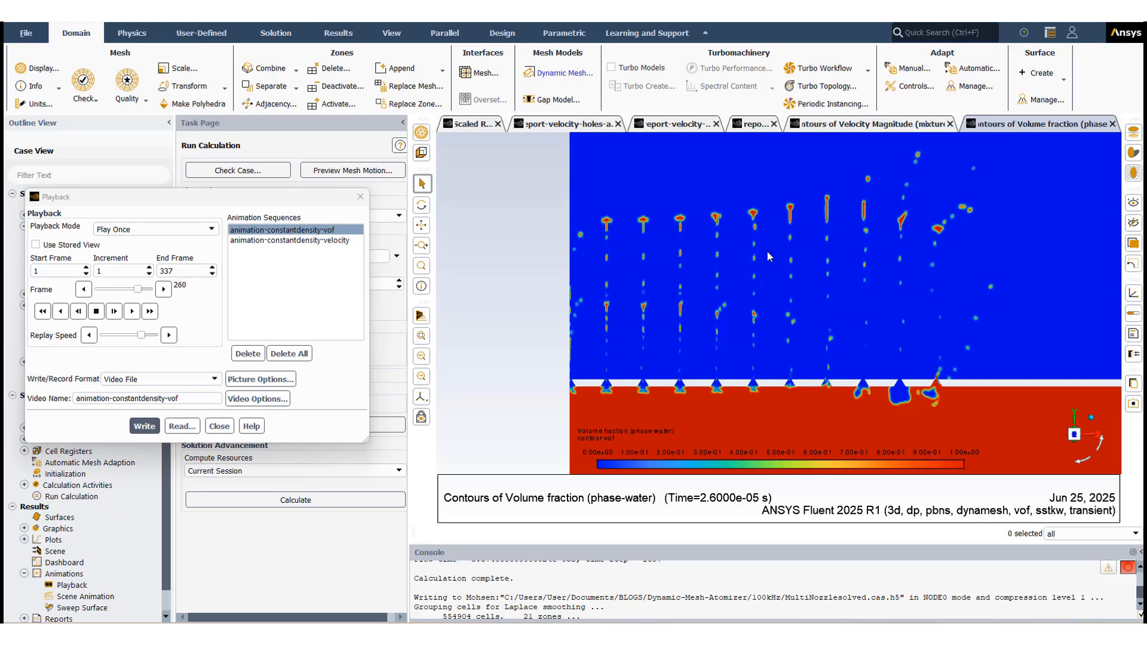
pyautogui.click(157, 339)
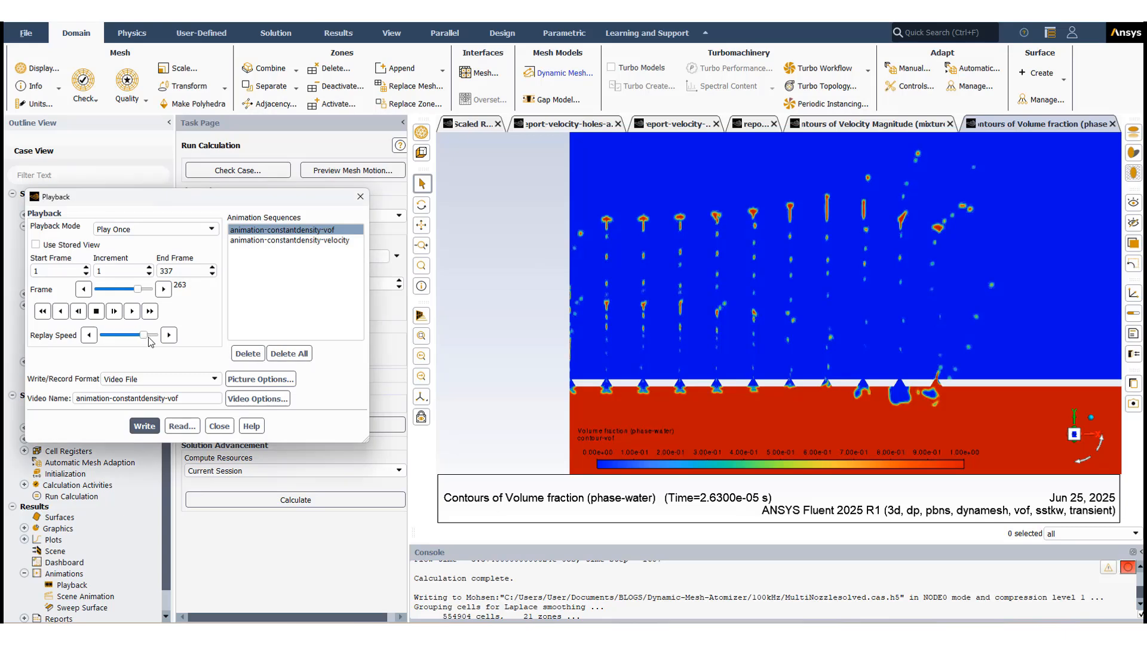
pyautogui.click(158, 338)
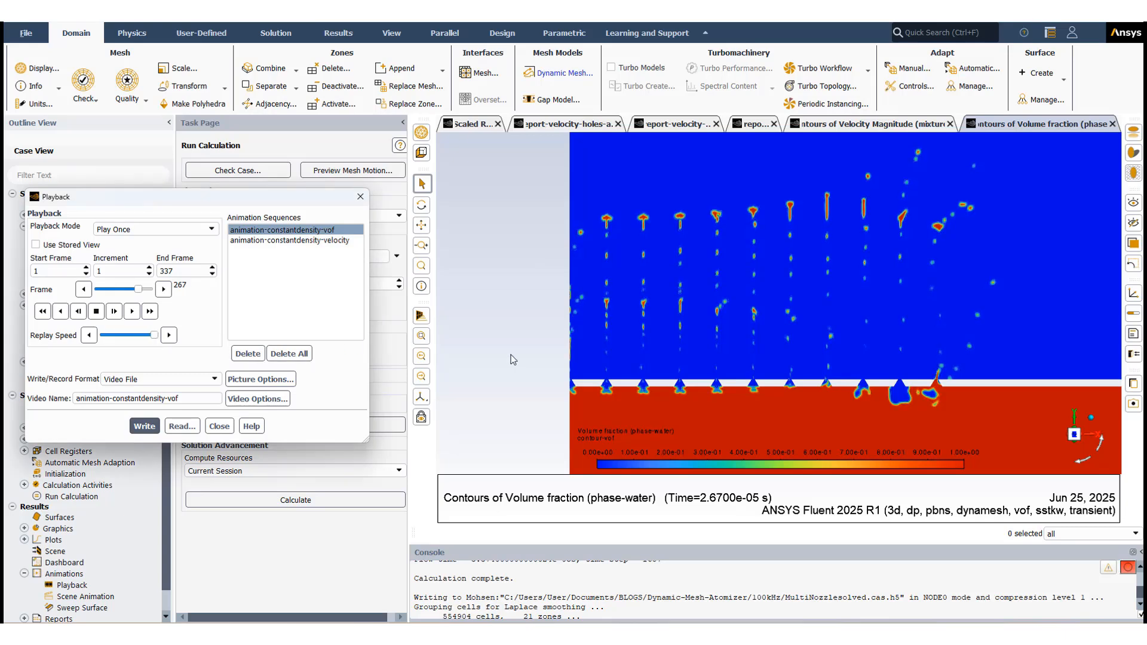